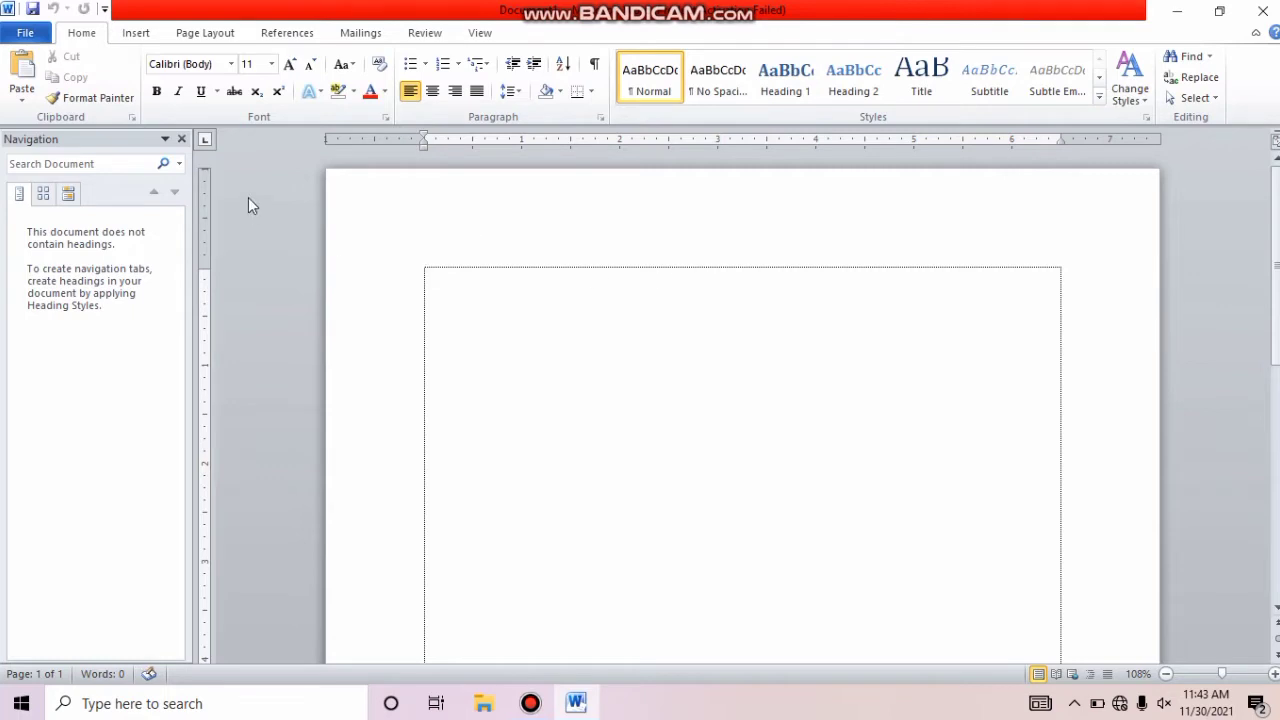
Set the document font to Times New Roman, size 12, with the Automatic font color.
left_click(231, 64)
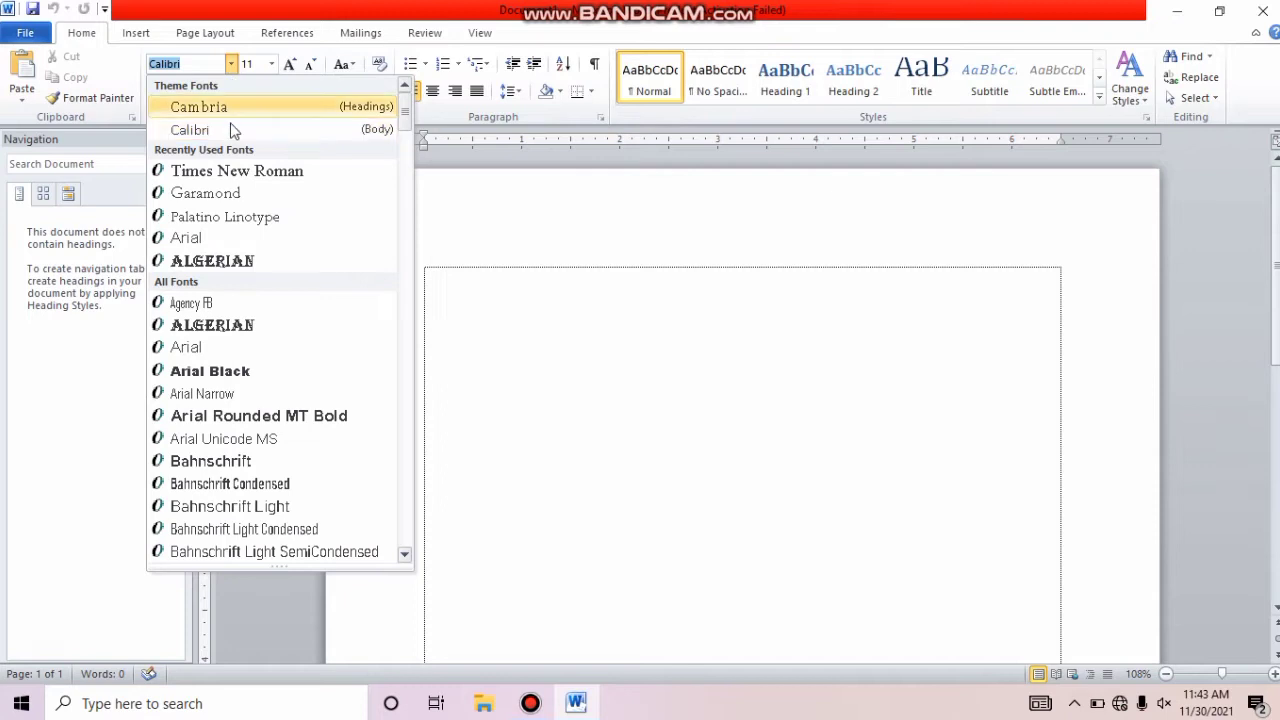
left_click(243, 173)
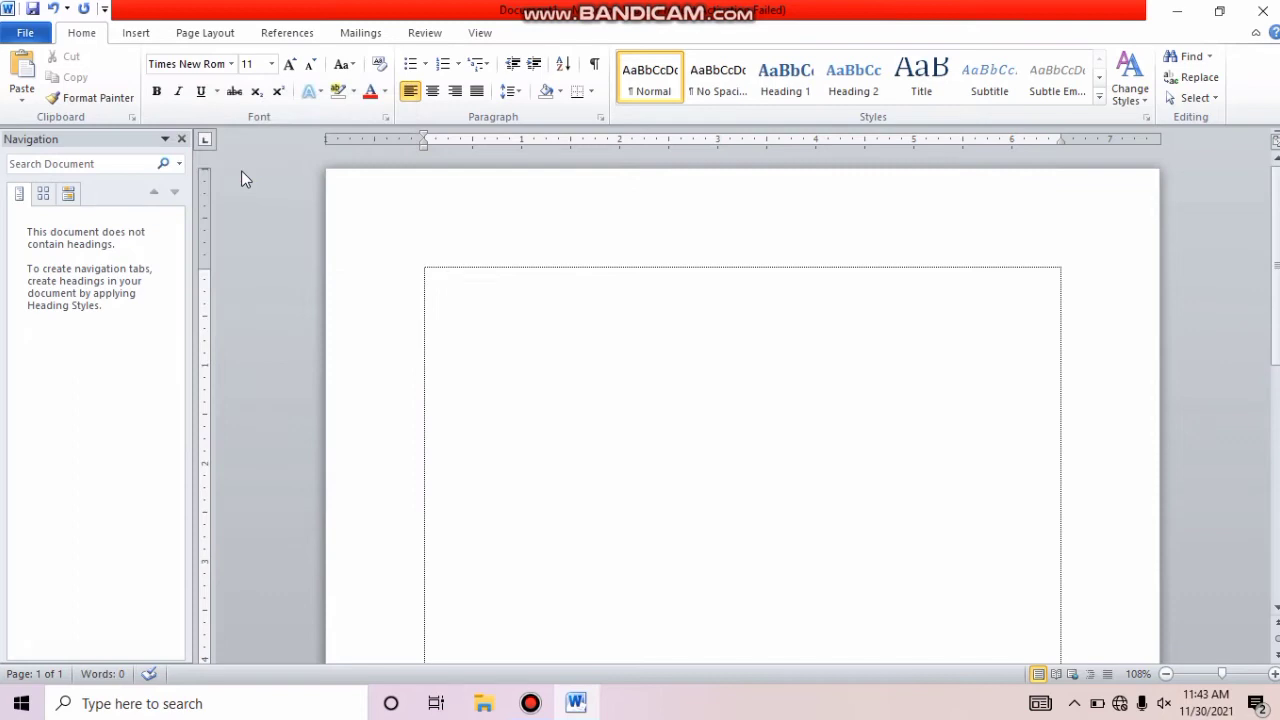
left_click(271, 64)
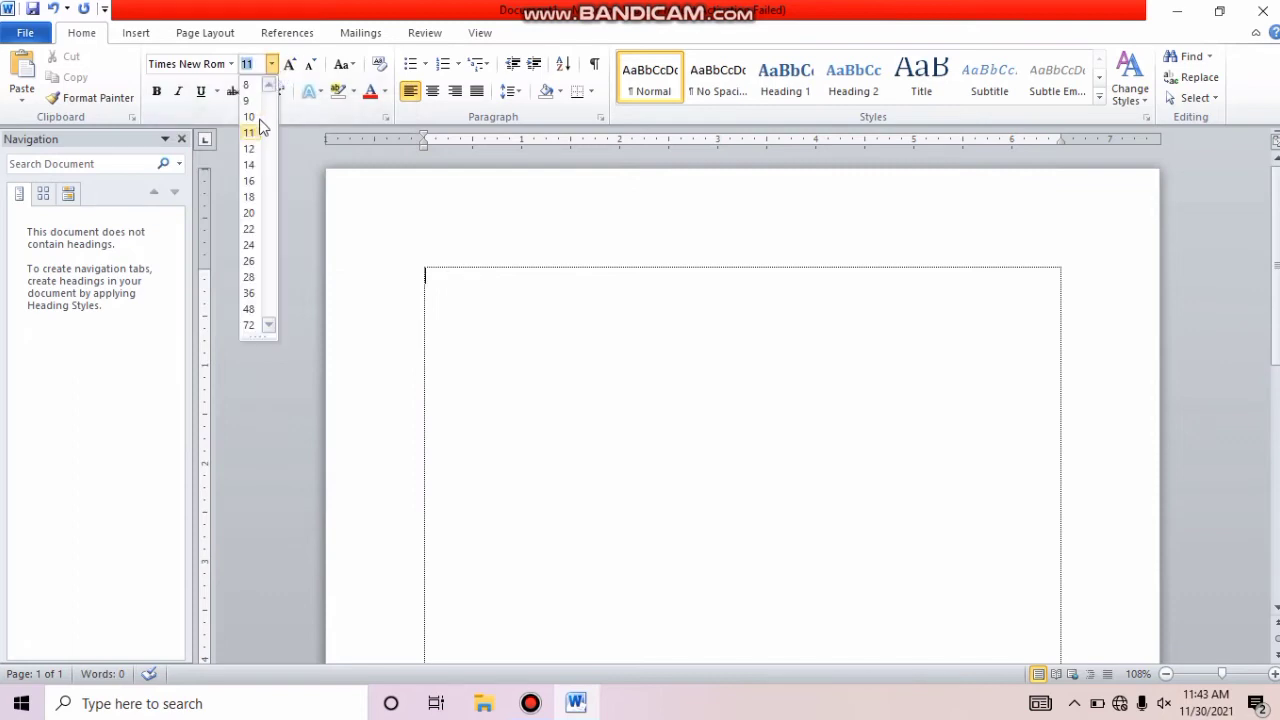
left_click(250, 149)
left_click(386, 92)
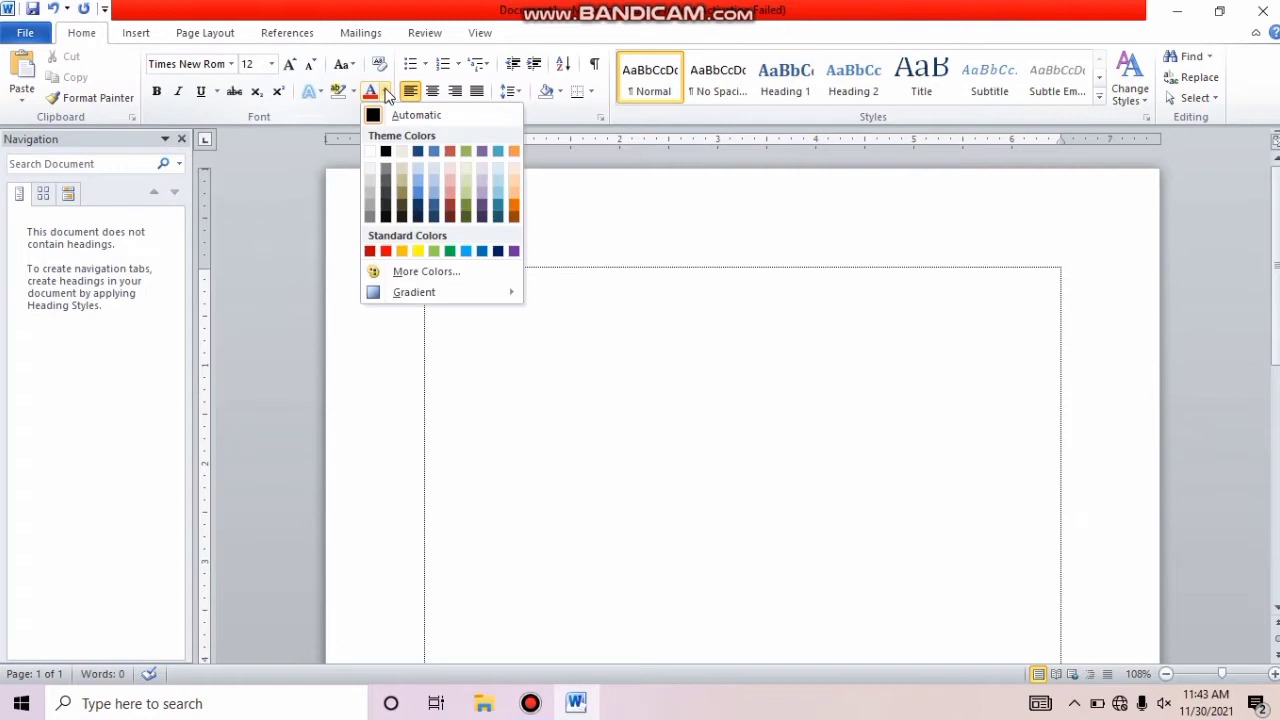
left_click(372, 114)
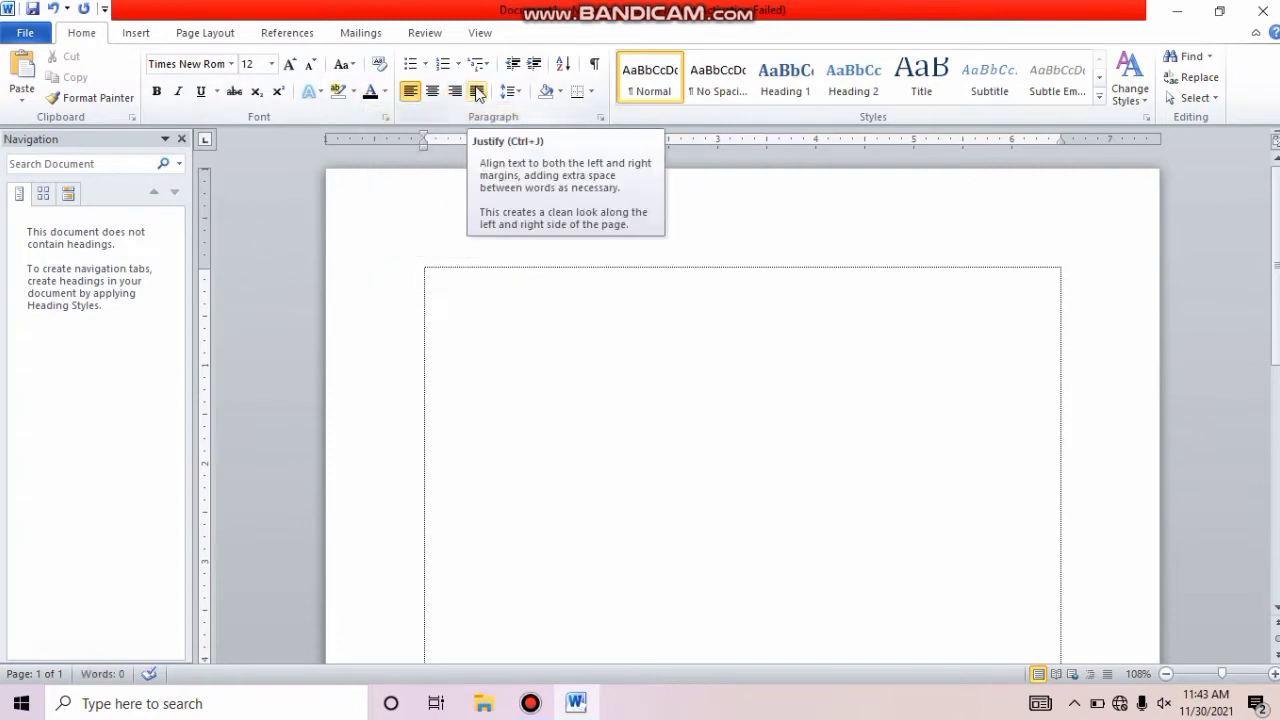
Justify the paragraph and set 1.5 line spacing with 0 pt spacing after.
left_click(477, 92)
left_click(511, 91)
left_click(535, 161)
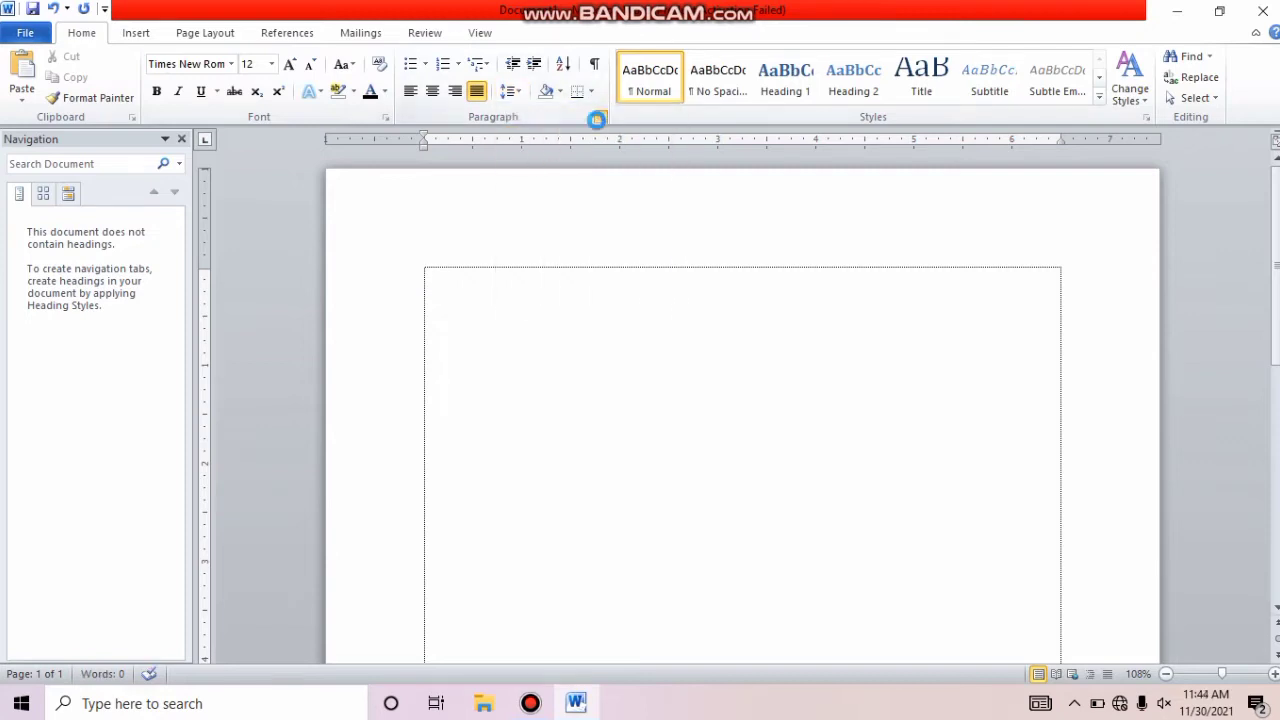
left_click(599, 118)
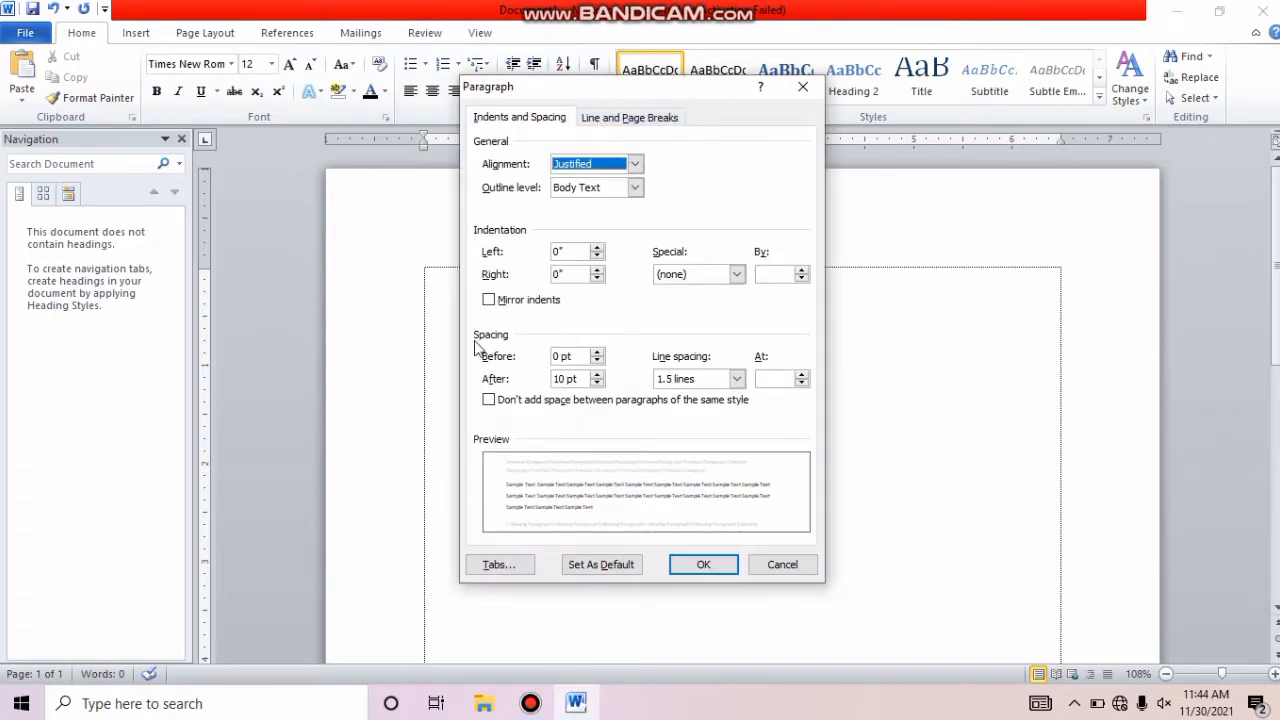
left_click(598, 383)
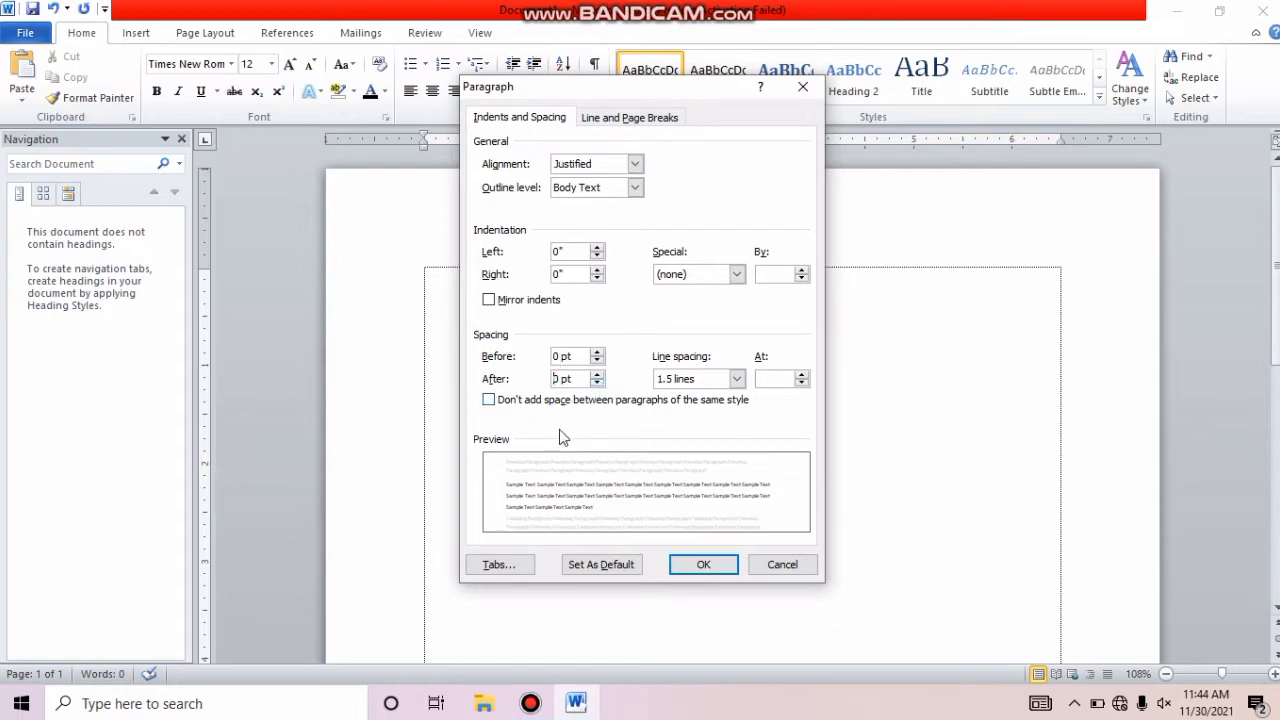
left_click(702, 564)
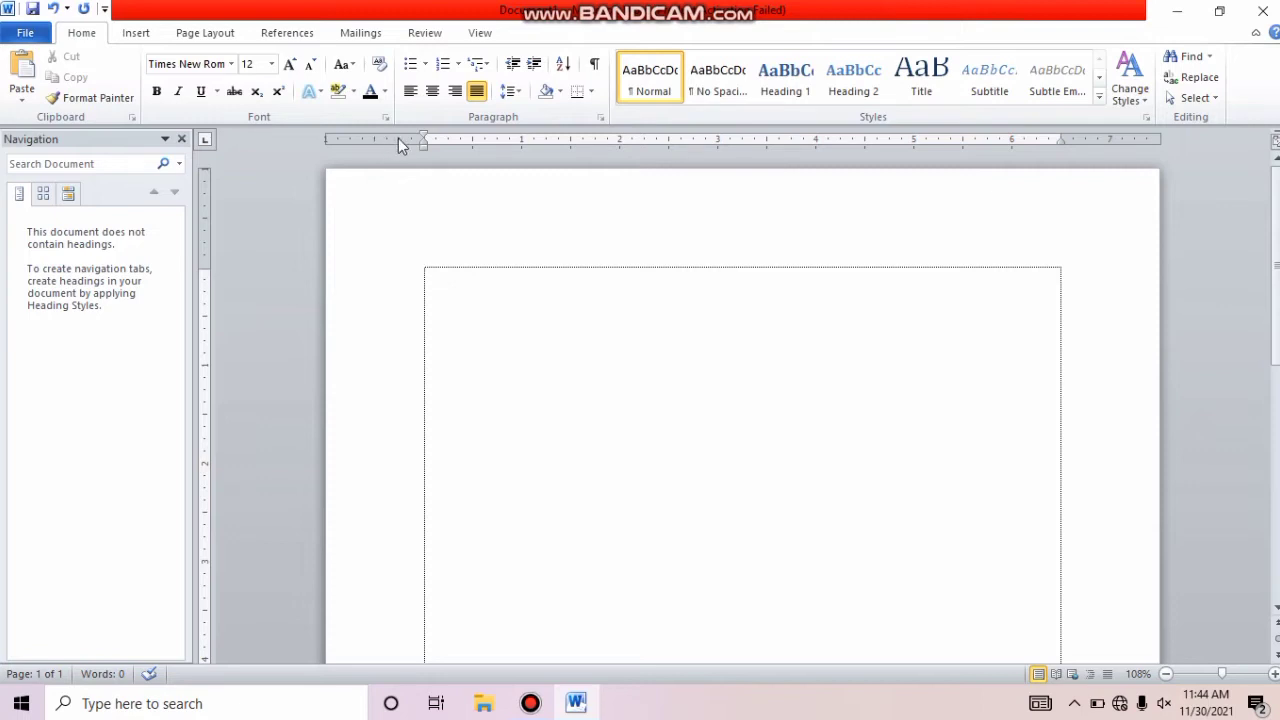
Define custom page margins of 4 cm for top and left and 3 cm for bottom and right.
left_click(209, 33)
left_click(148, 97)
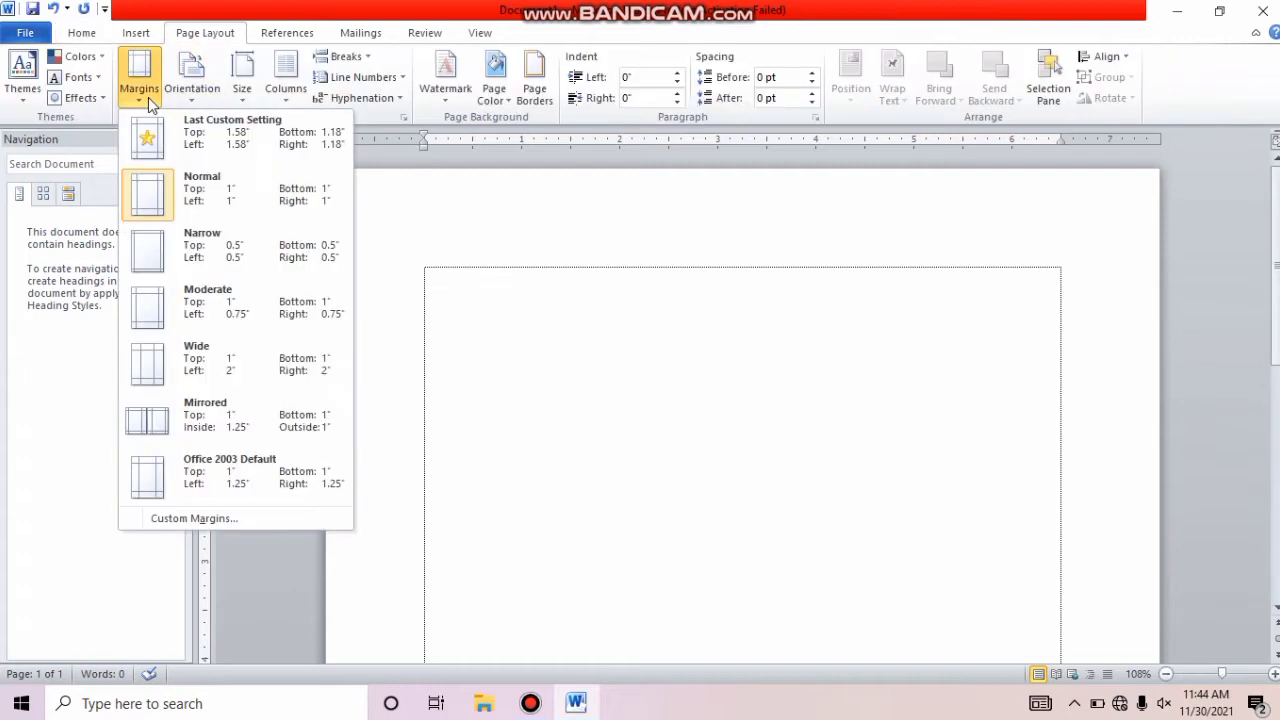
left_click(180, 518)
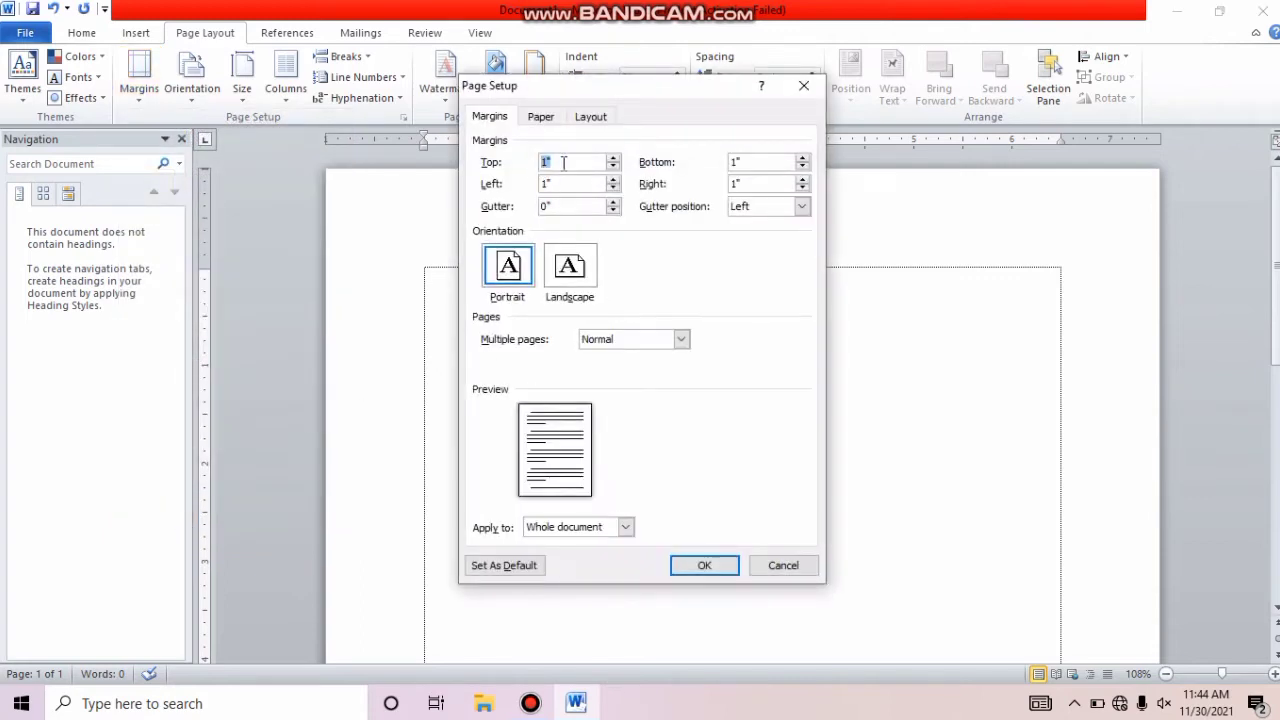
key("BackSpace")
left_click_drag(541, 185, 557, 185)
key("BackSpace")
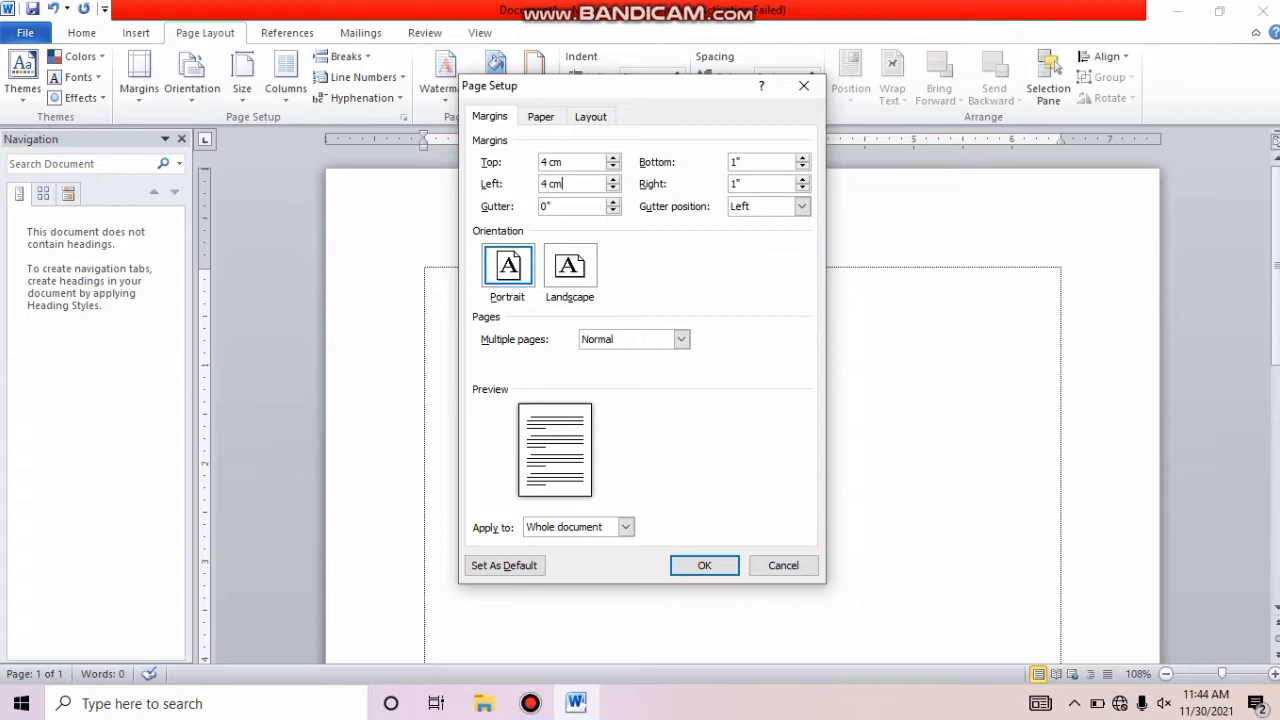
left_click_drag(733, 161, 750, 161)
type("3")
left_click_drag(733, 184, 748, 184)
key("BackSpace")
type("3 cm")
Choose A4 as the paper size and apply the page setup to the whole document.
left_click(546, 116)
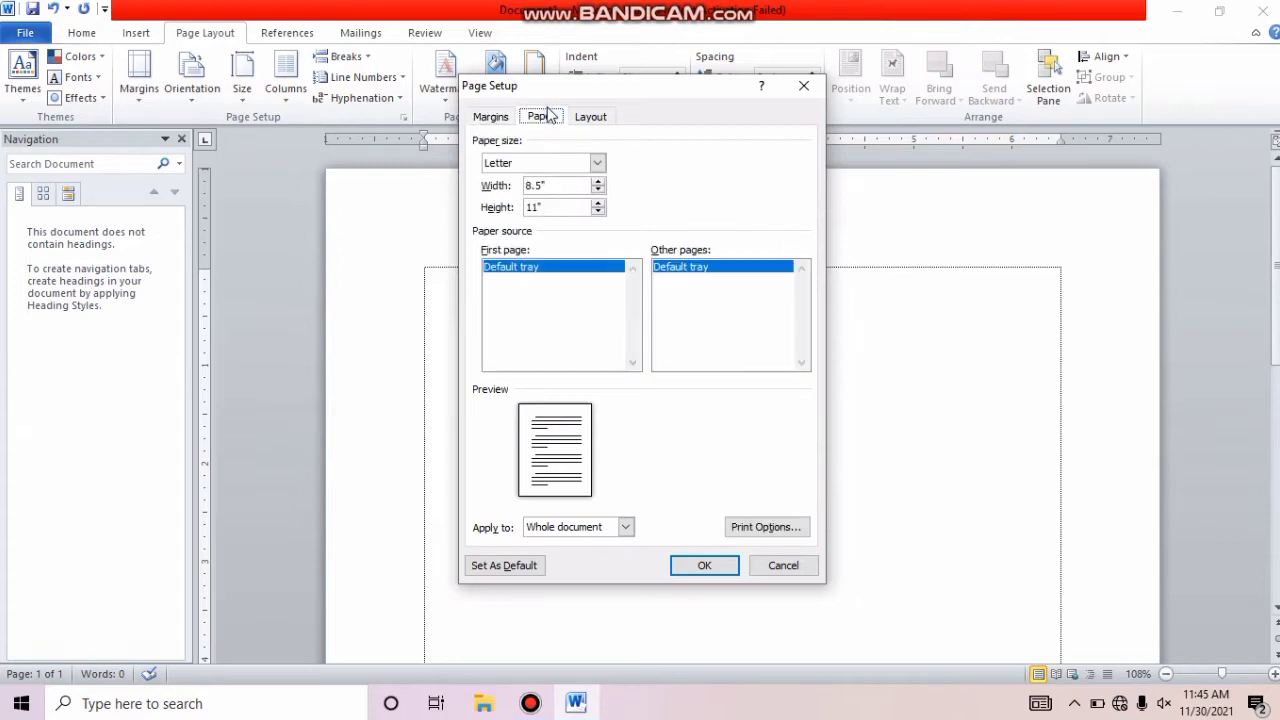
left_click(597, 163)
left_click(598, 228)
left_click(598, 228)
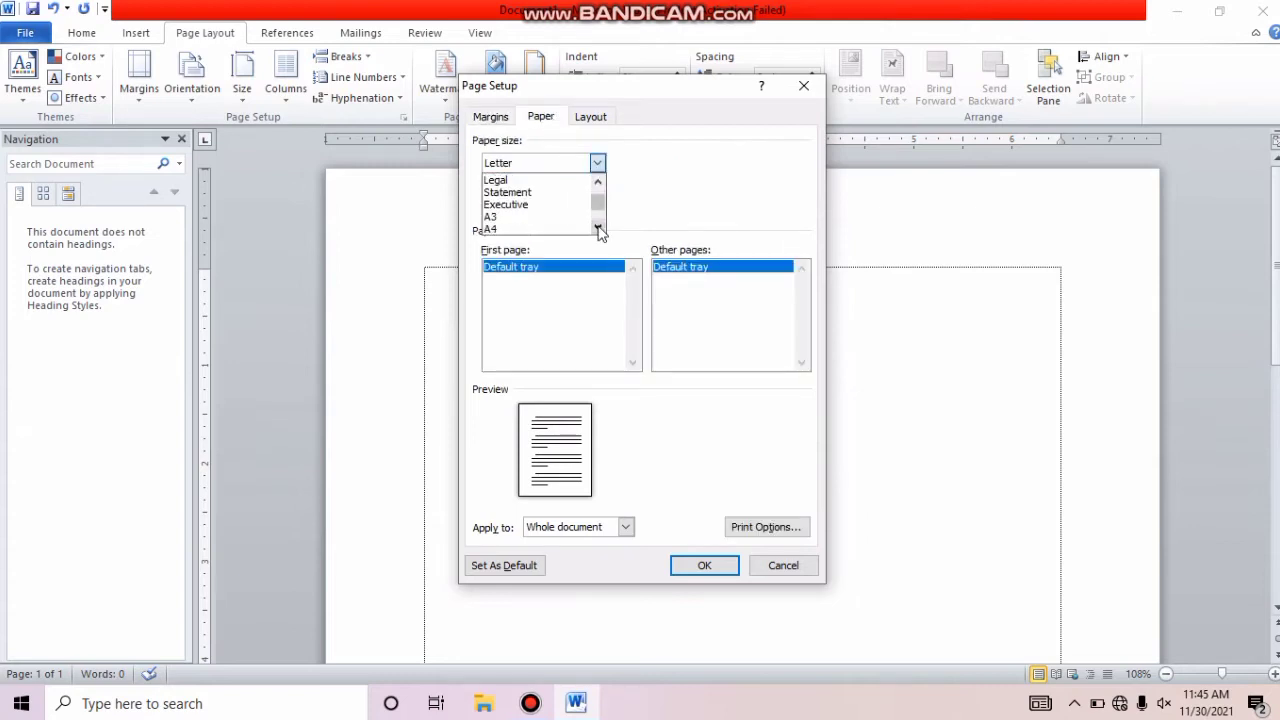
left_click(560, 230)
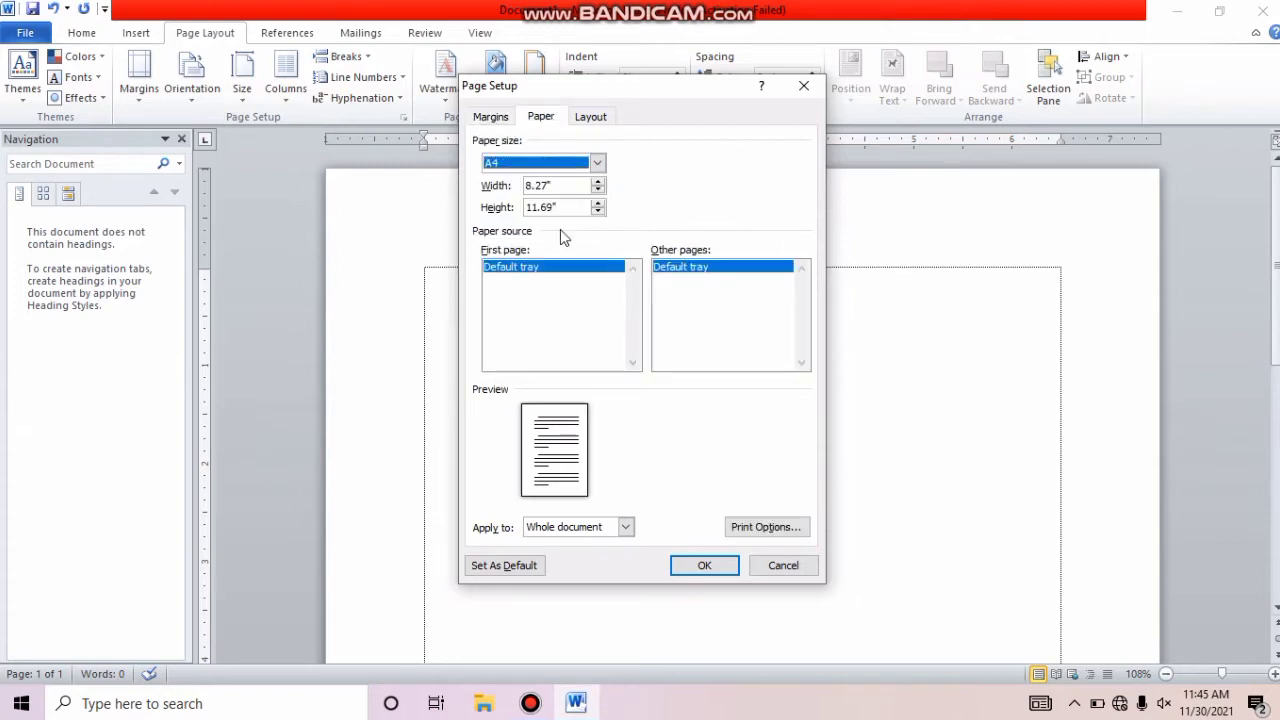
left_click(490, 117)
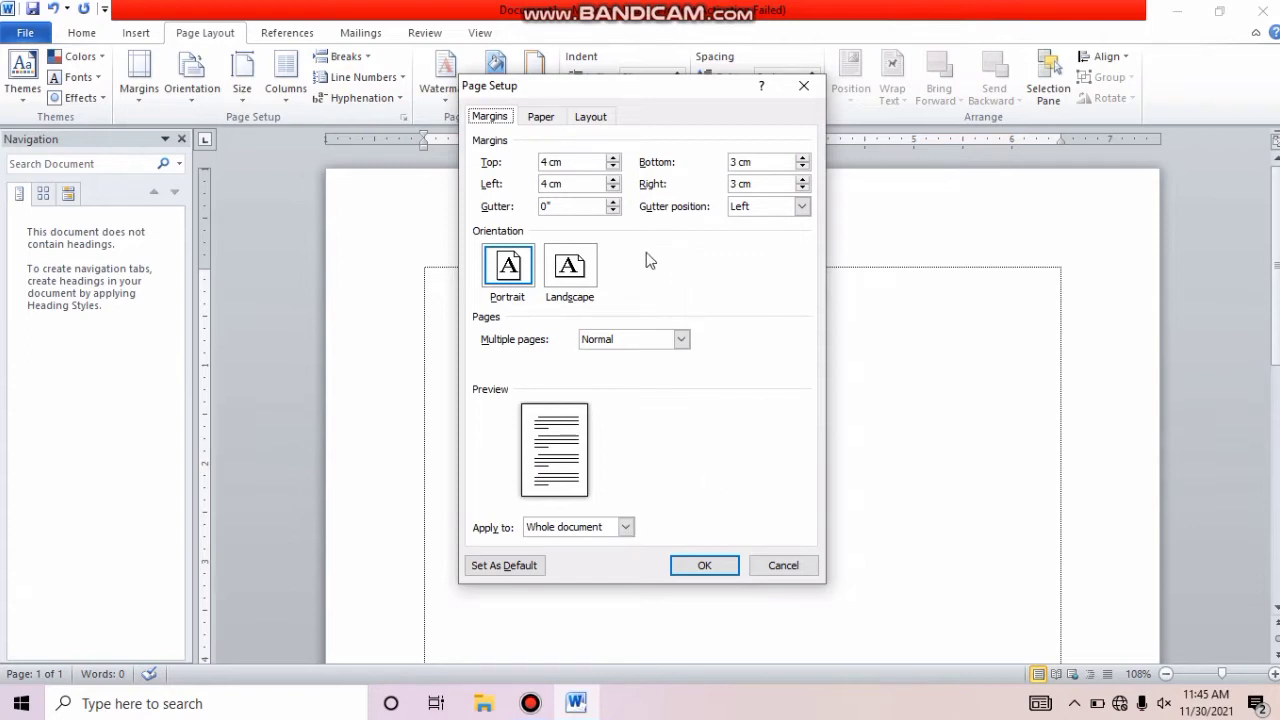
left_click(694, 566)
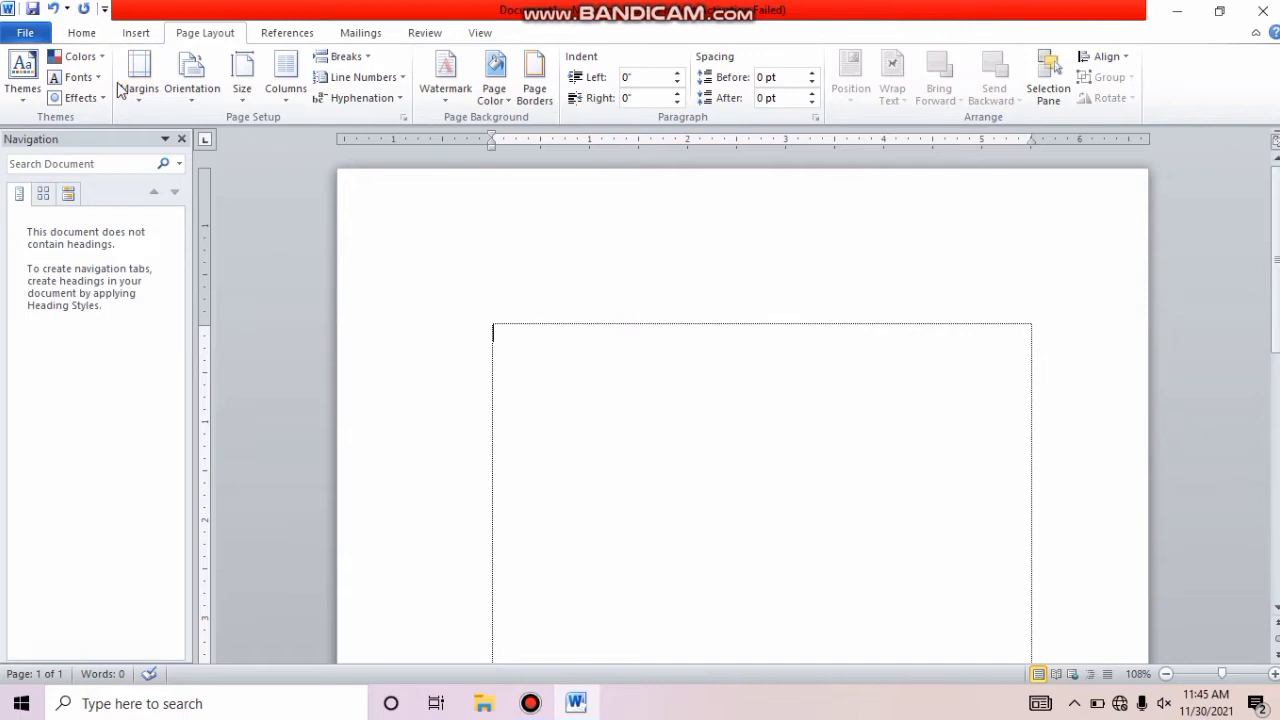
Turn off the display of text boundaries in the advanced Word options.
left_click(27, 33)
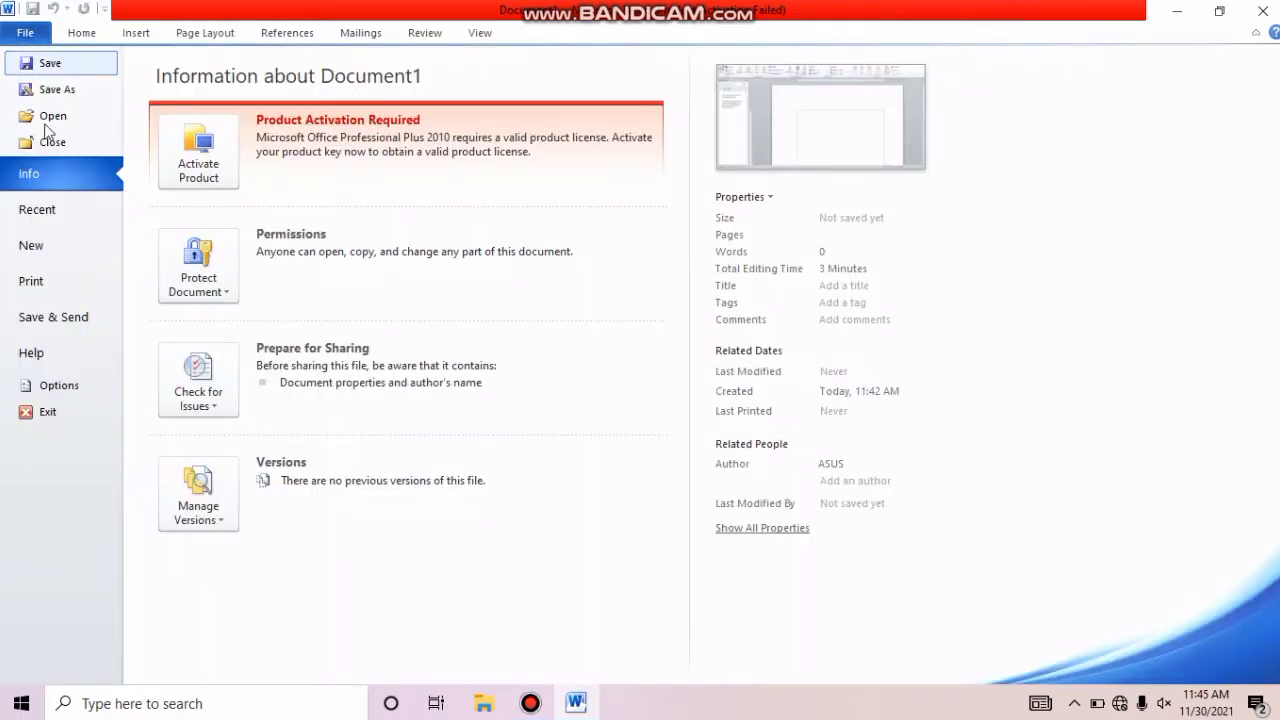
left_click(72, 386)
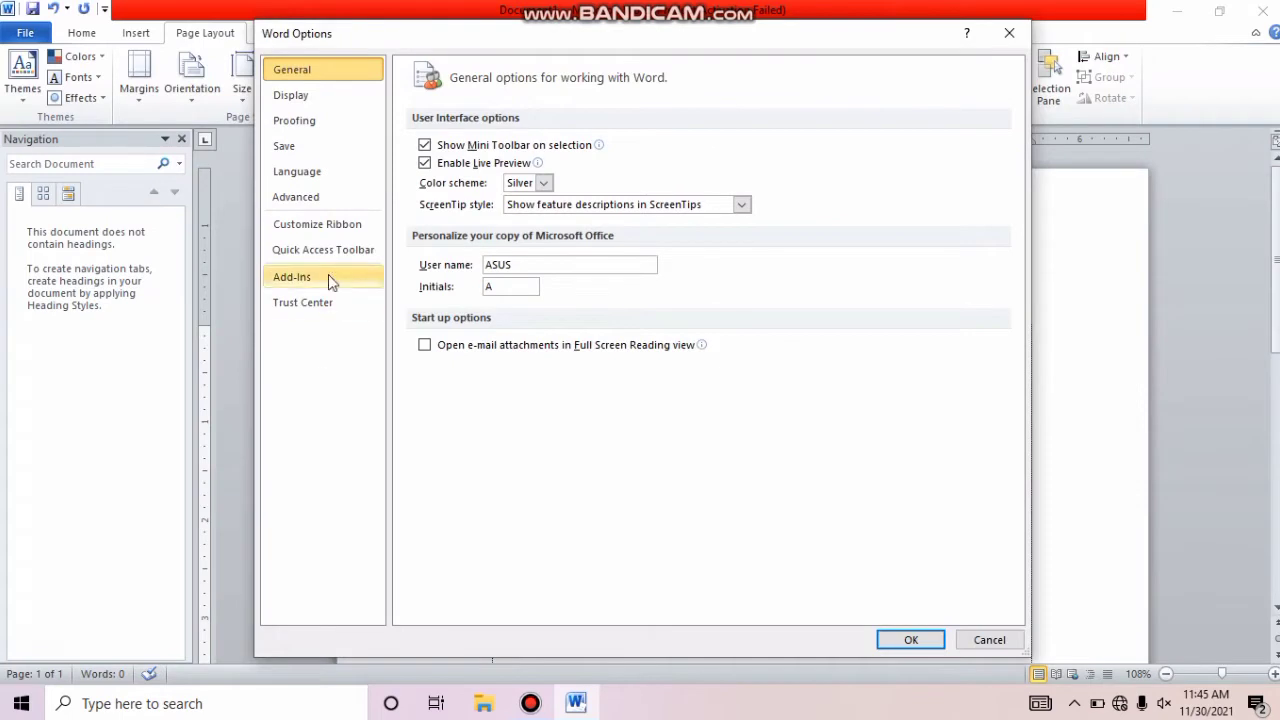
left_click(333, 197)
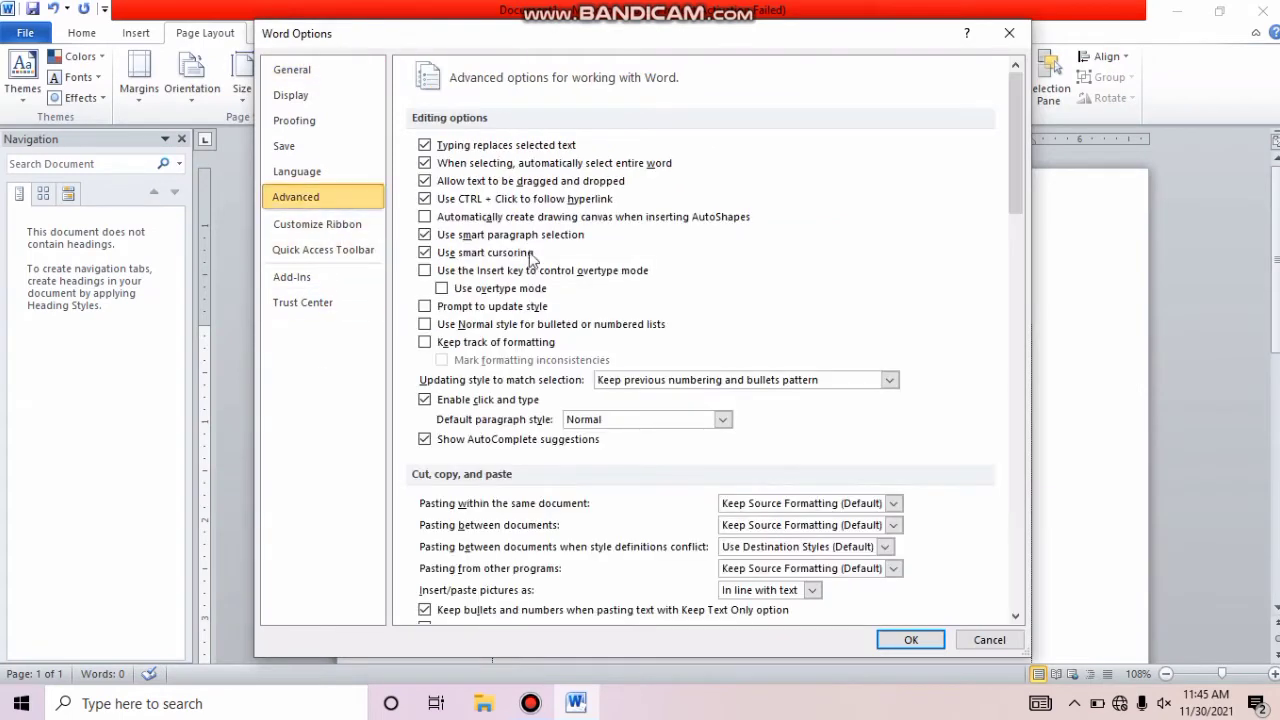
scroll(1019, 607, "down", 15)
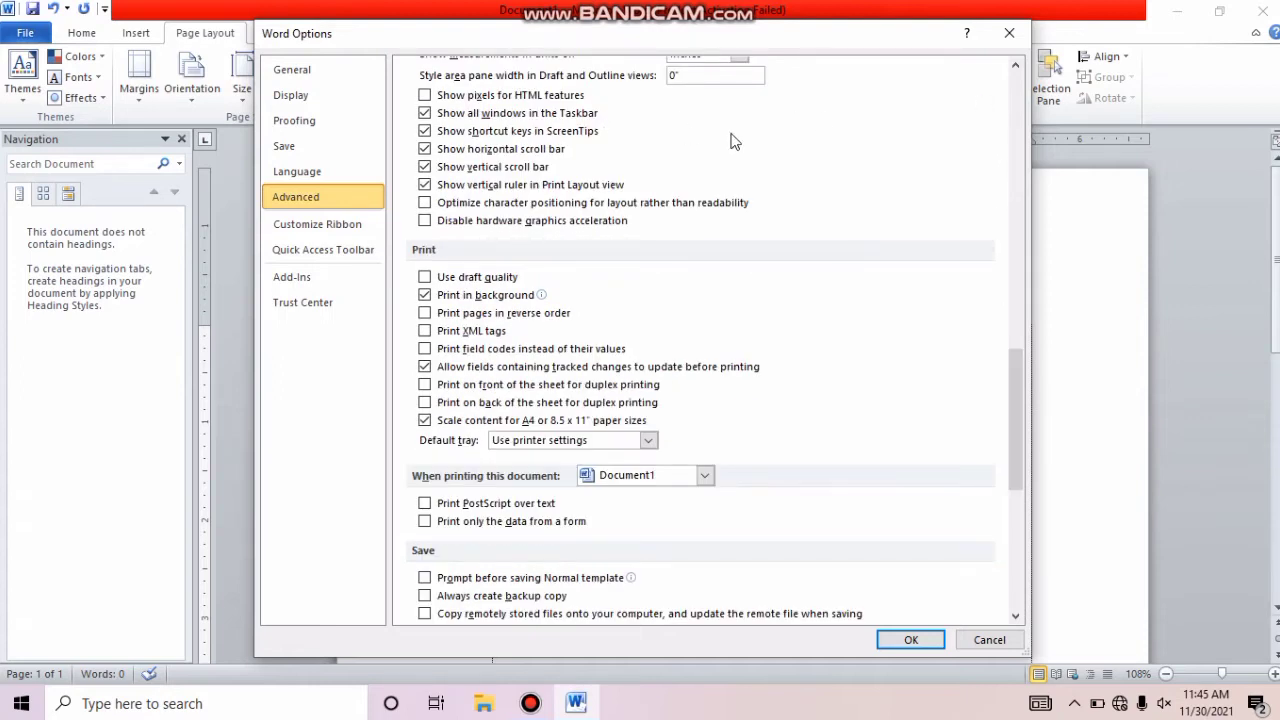
scroll(1020, 74, "up", 10)
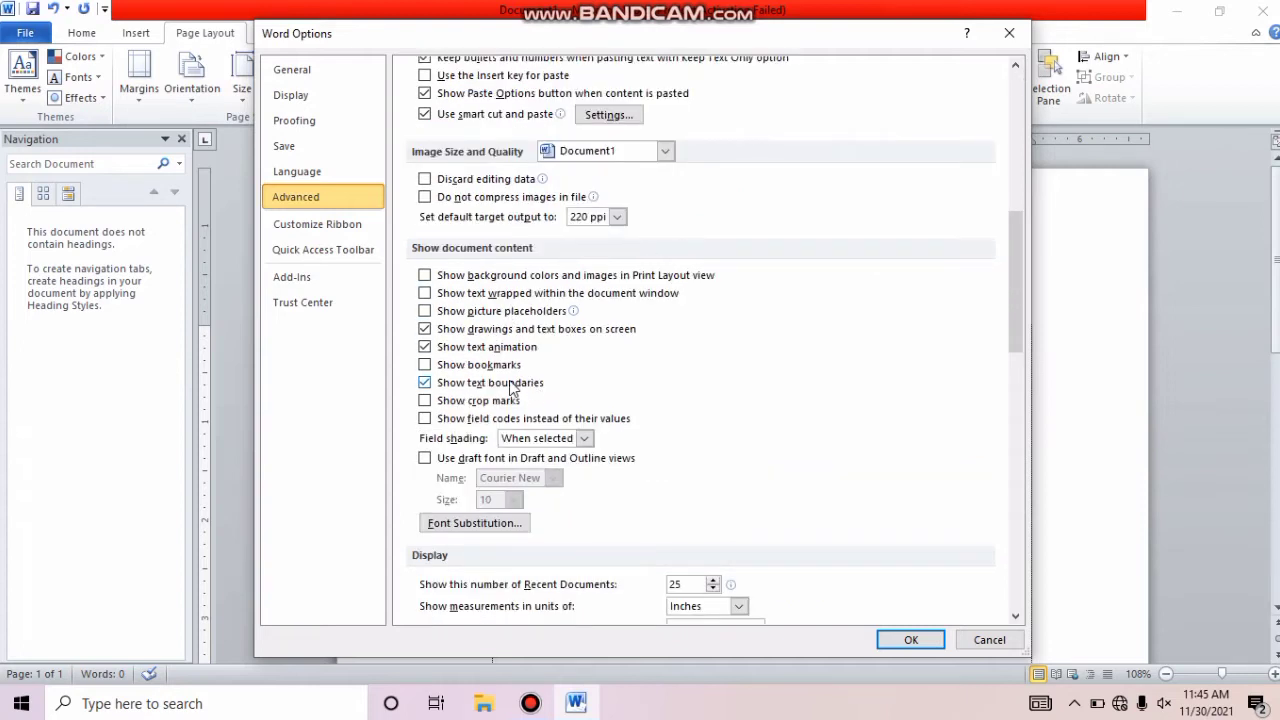
left_click(425, 383)
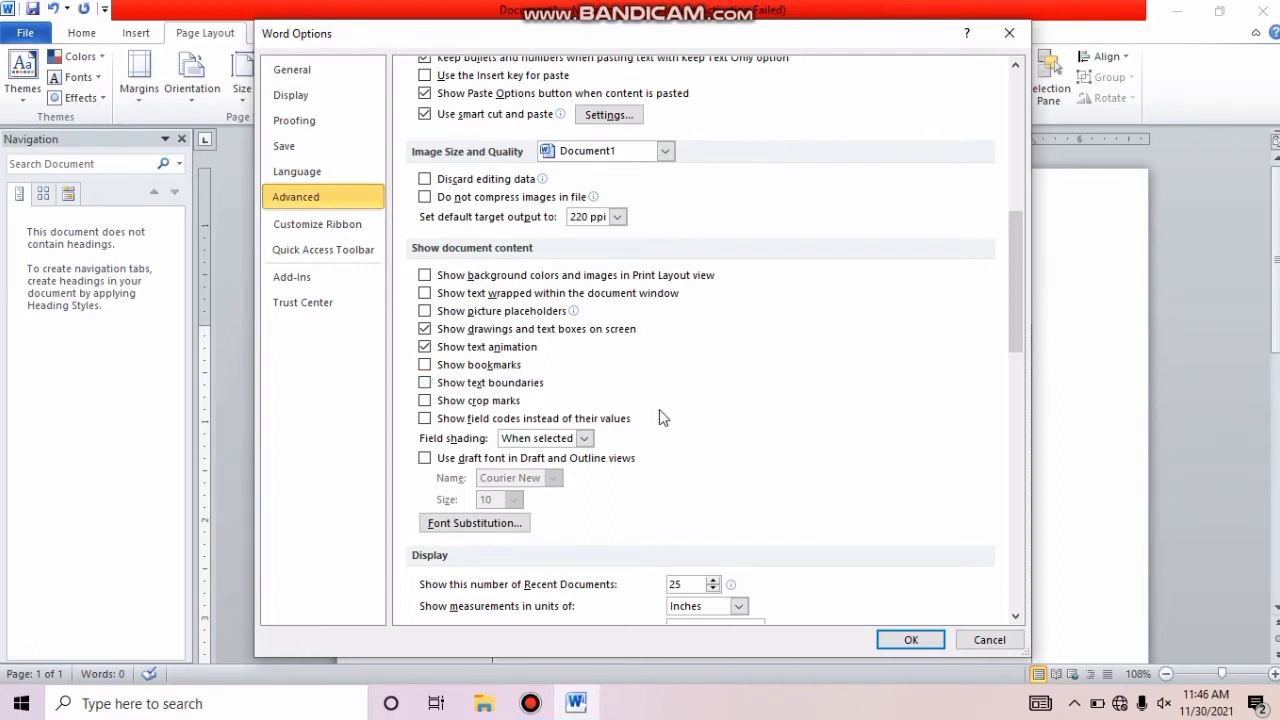
left_click(911, 640)
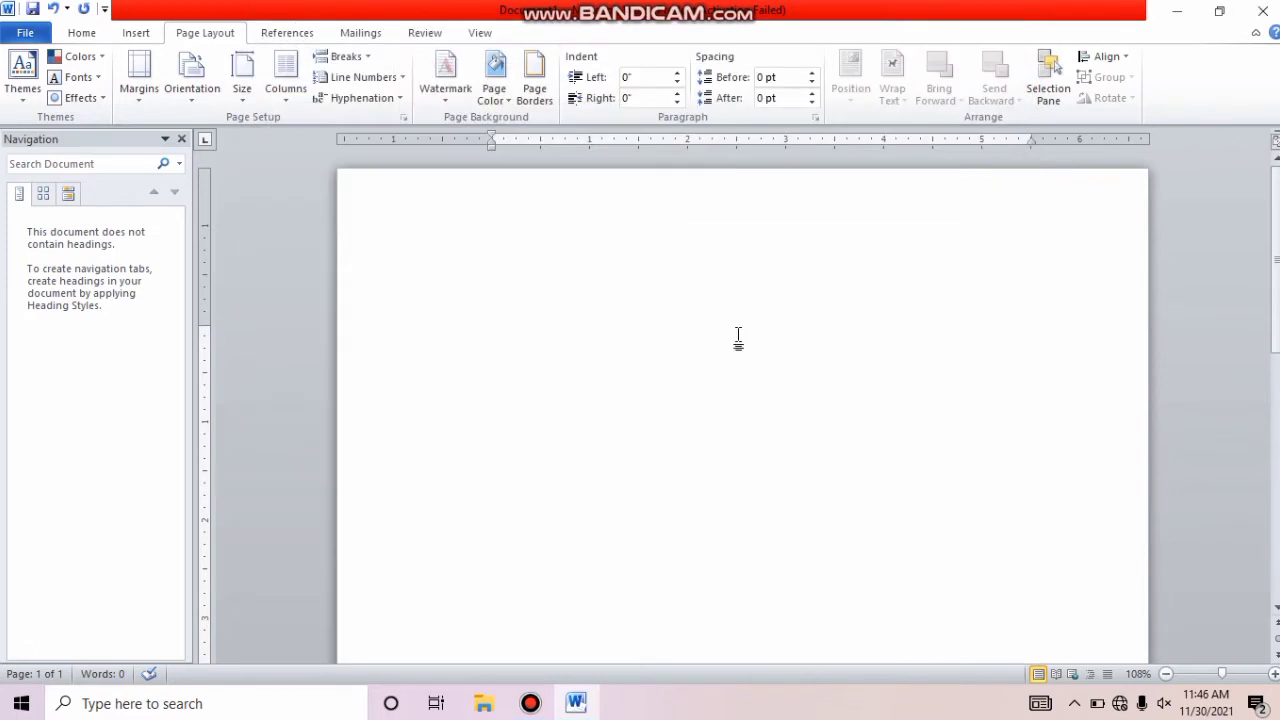
Center the text and write the cover lines MAKALAH, JUDUL MAKALAH, DISUSUN OLEH, NAMA and NIM, each on its own line.
left_click(93, 36)
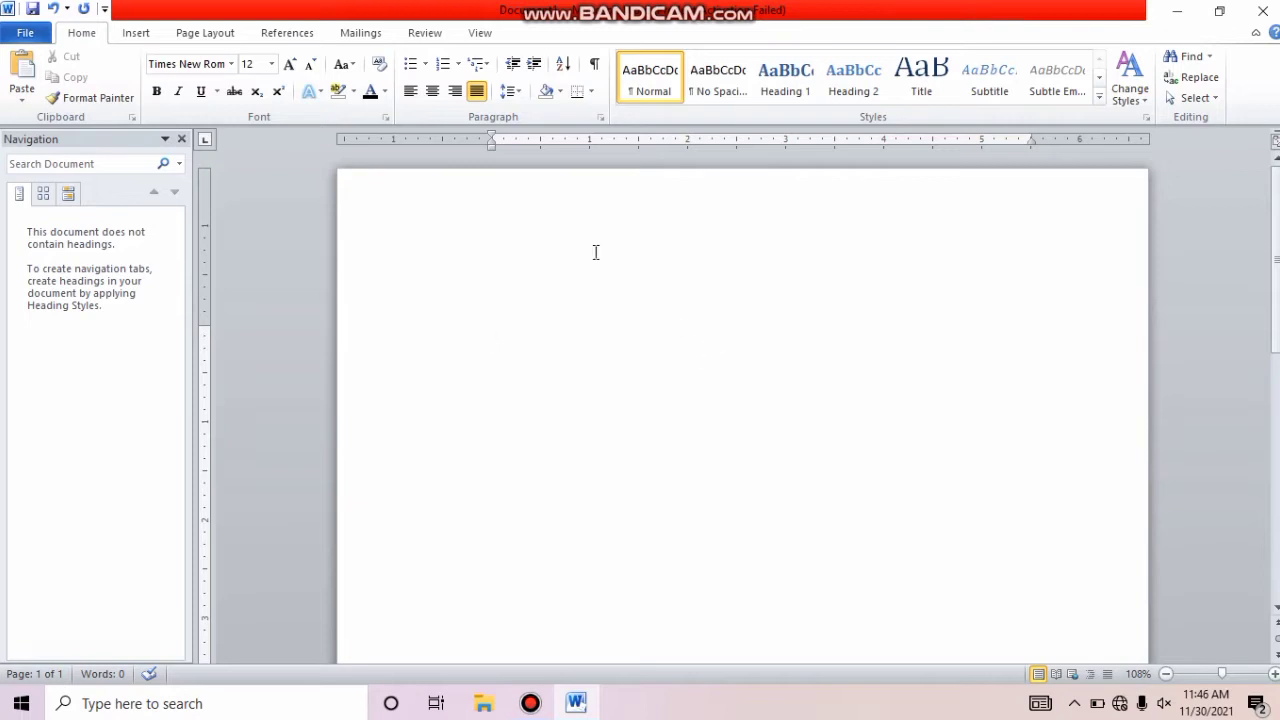
left_click(432, 92)
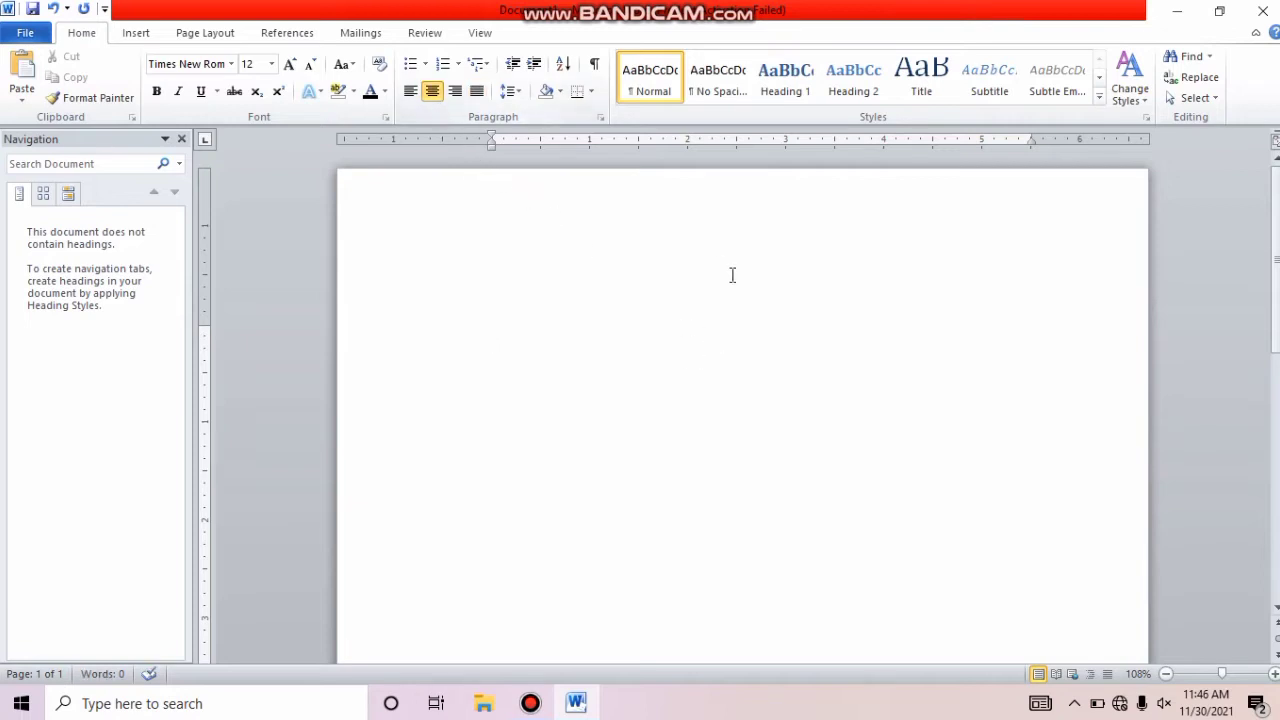
type("MAKALAH ")
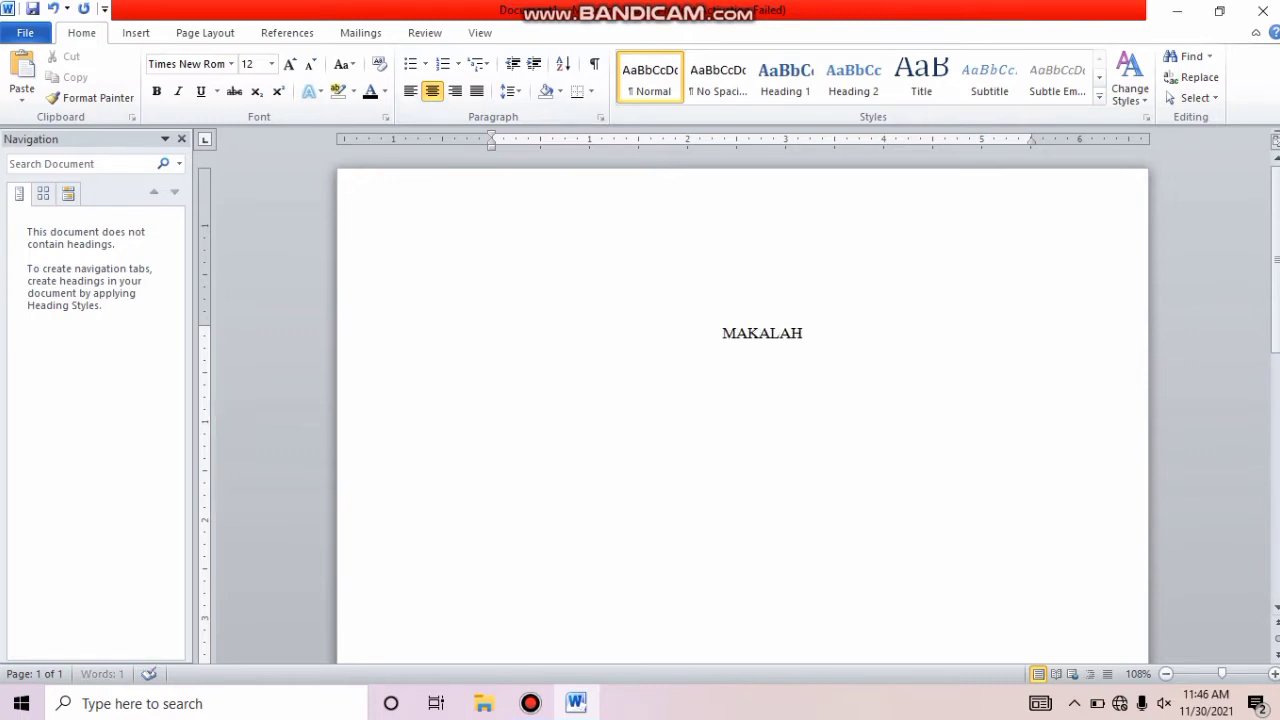
type("JUDUL MAKALAH")
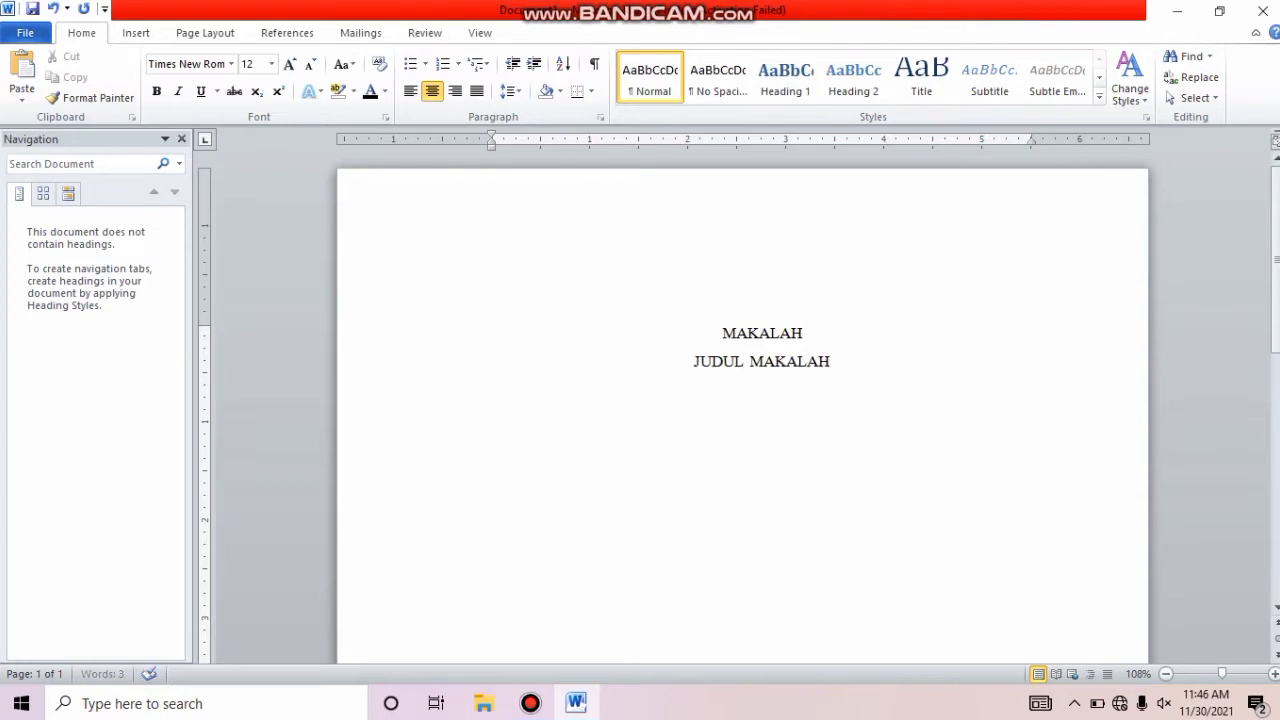
key("Return")
type("DISUSUN OLEH")
key("Return")
type("NAMA")
key("Return")
type("NIM")
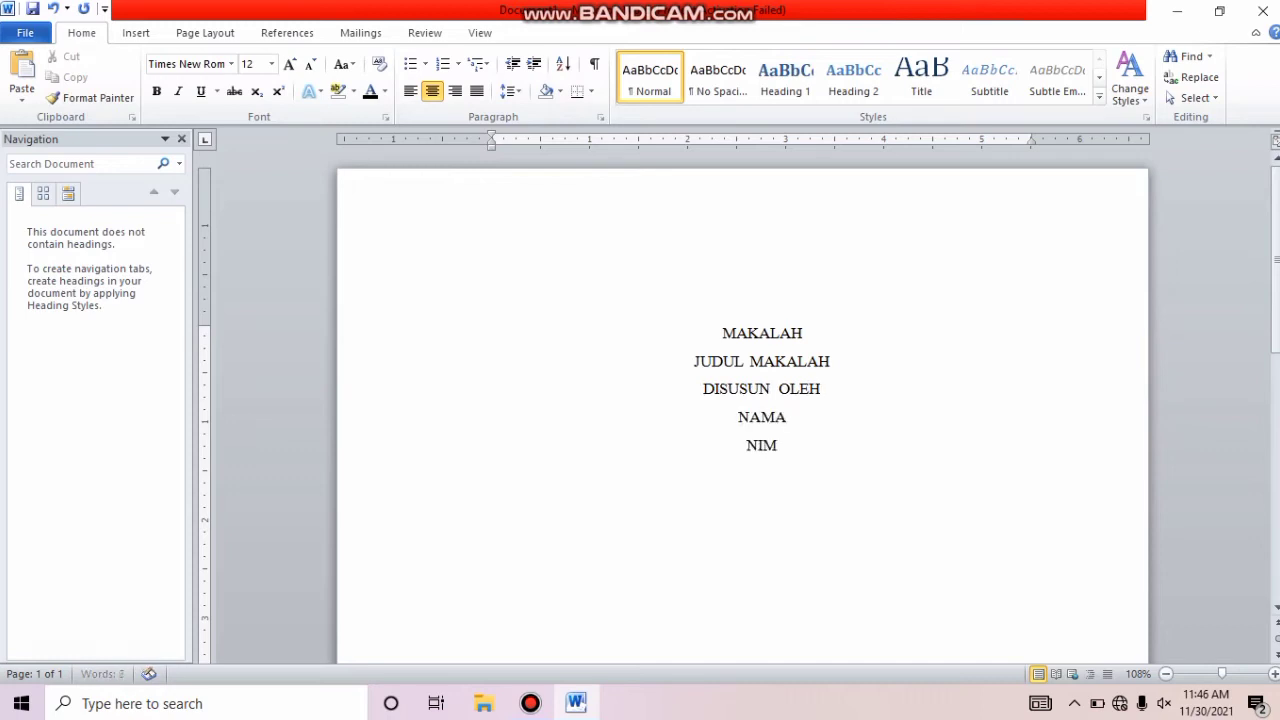
Add the remaining cover lines LOGO, JURUSAN, FAKULTAS, UNIVERSITAS and TAHUN AJAR below NIM, each on its own line.
key("Return")
type("LOGO")
key("Return")
type("JURUSAN")
key("Return")
type("FAKU.LTAS")
key("Return")
type("UNIVERSITAS")
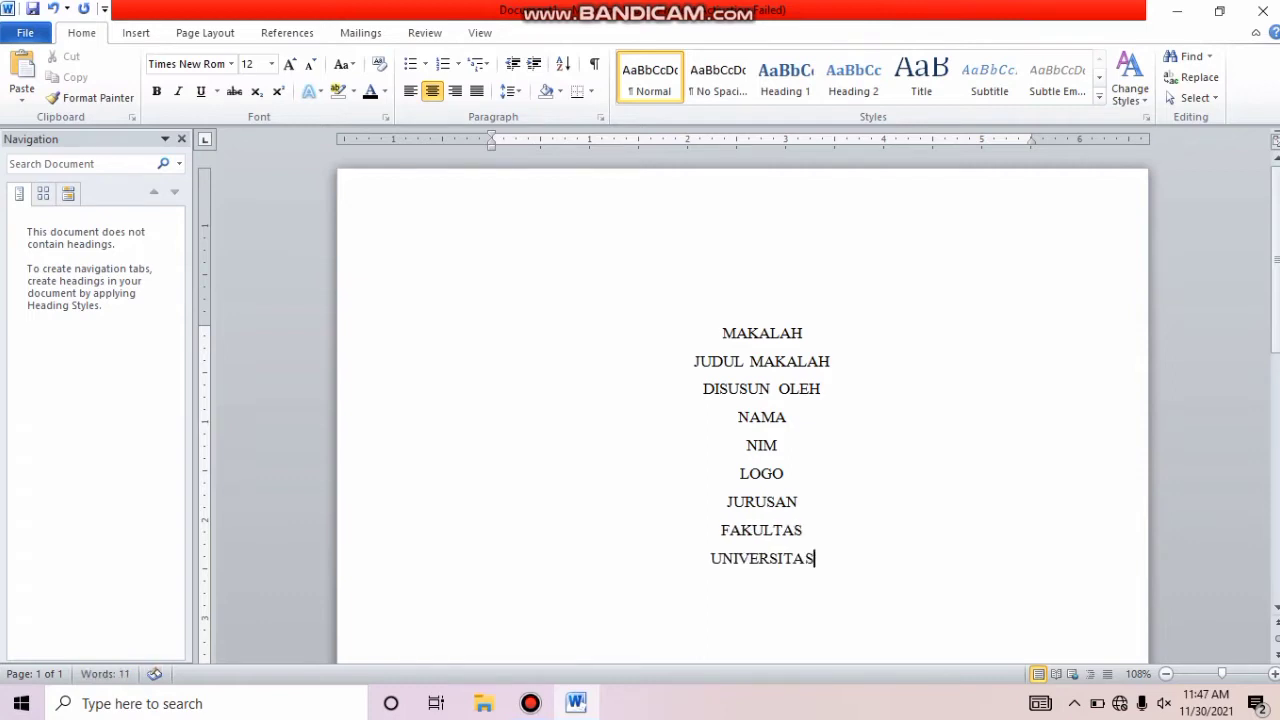
key("Return")
type("TAHUN AJAR")
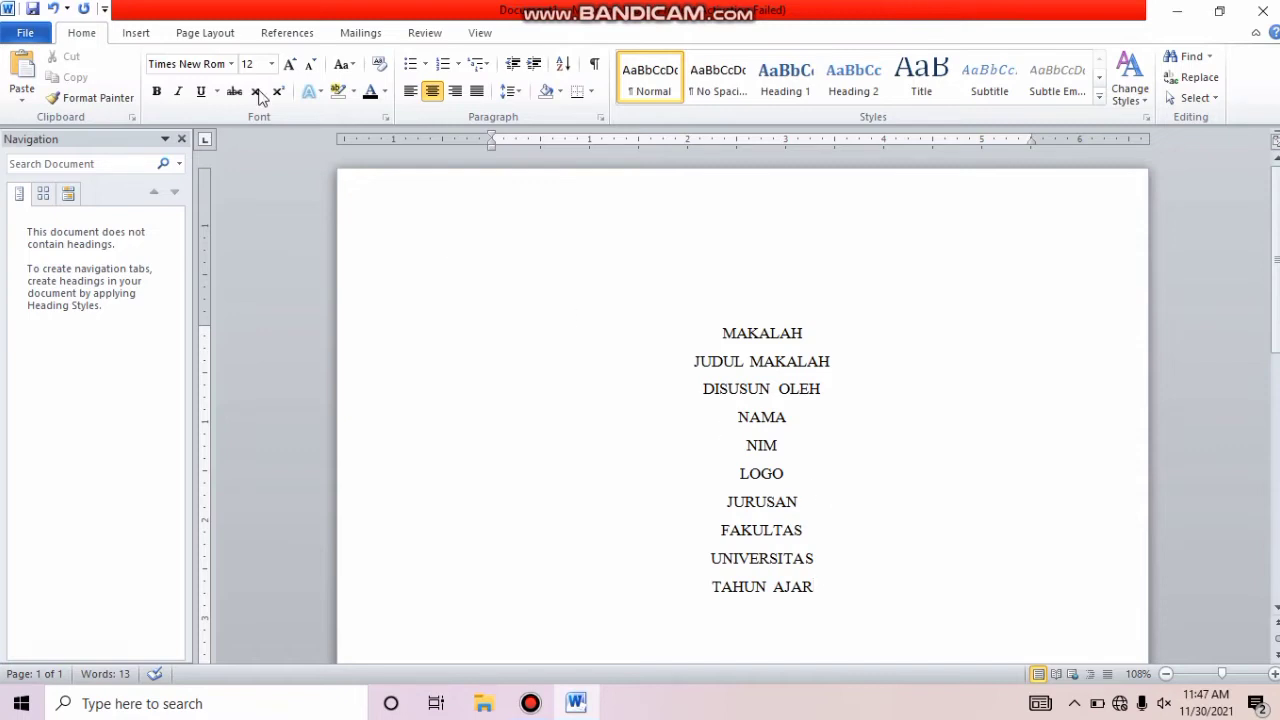
Insert a Next Page section break after the TAHUN AJAR line.
left_click(212, 33)
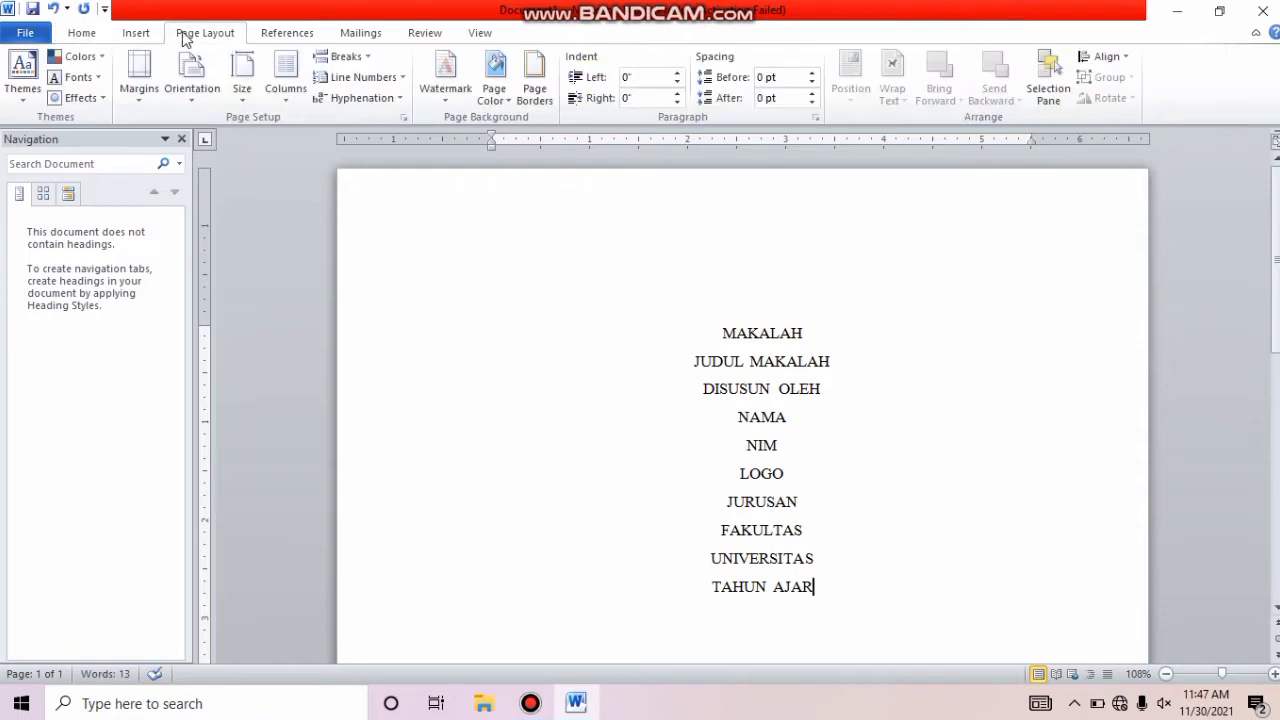
left_click(364, 62)
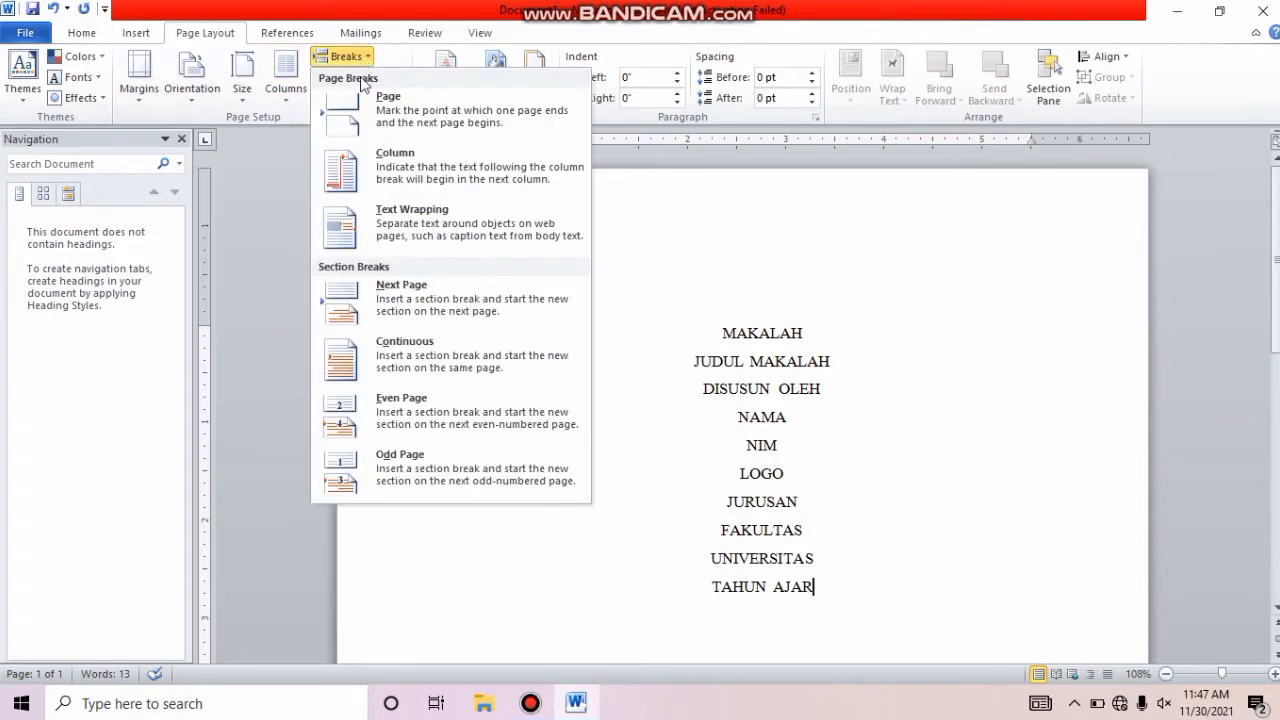
left_click(432, 295)
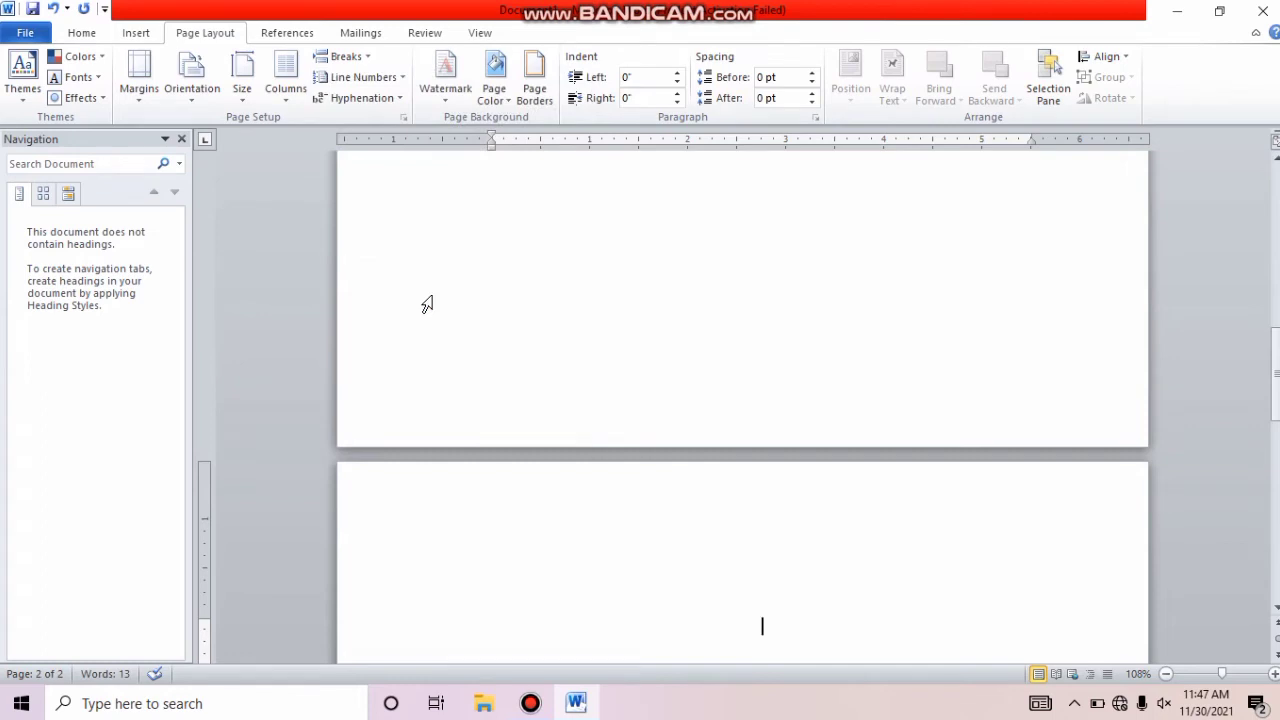
left_click(84, 35)
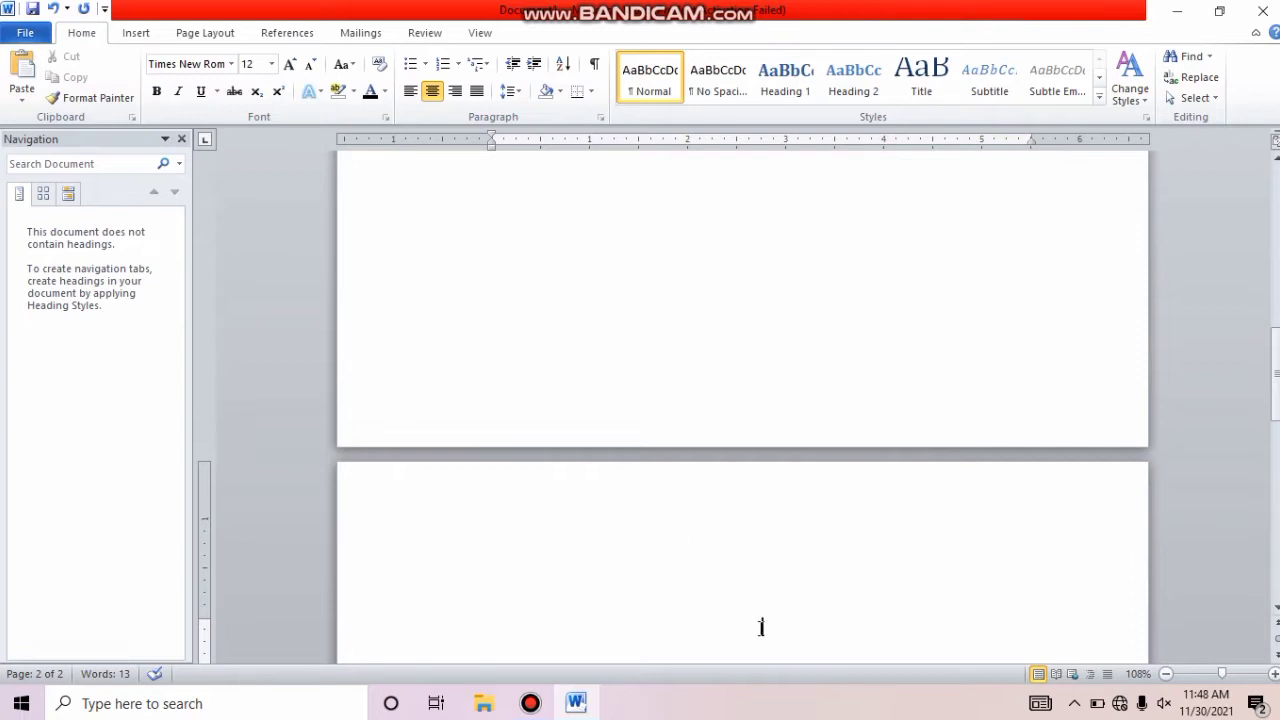
Write the chapter title BAB I PENDAHULUAN on the new page and apply the Heading 1 style to it.
type("BAB I PENDAHULUAN")
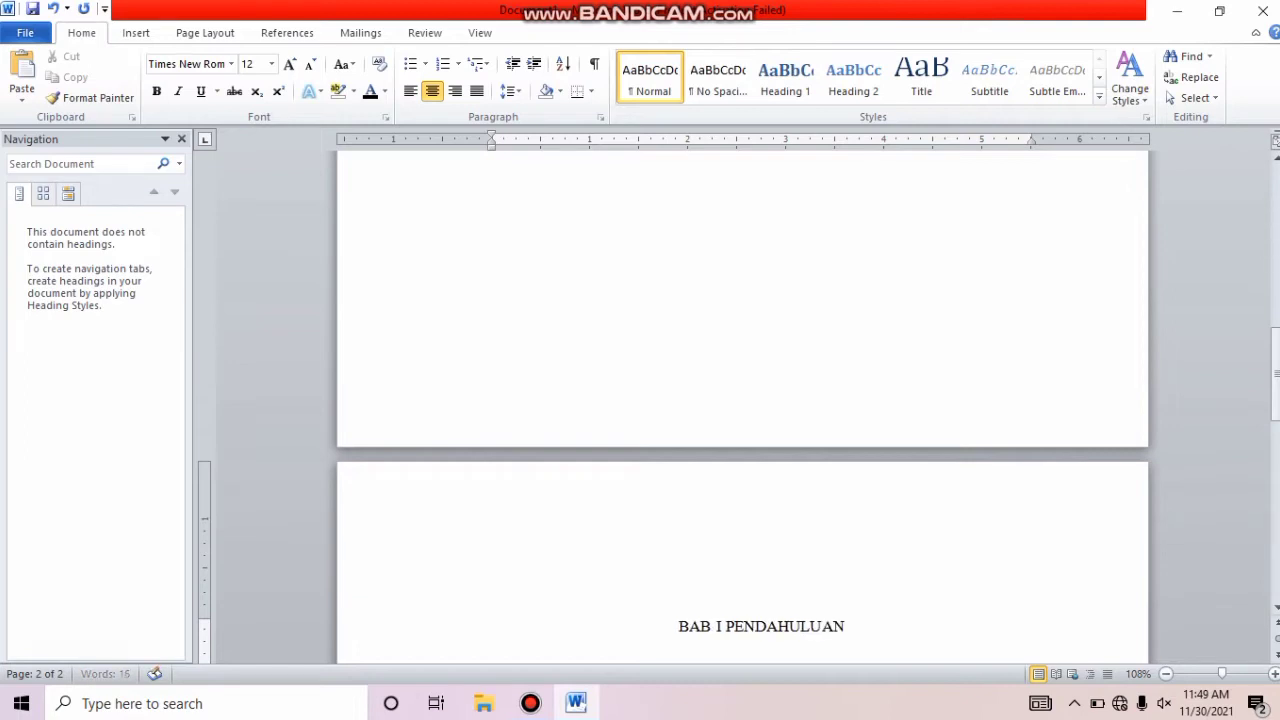
left_click_drag(678, 626, 849, 634)
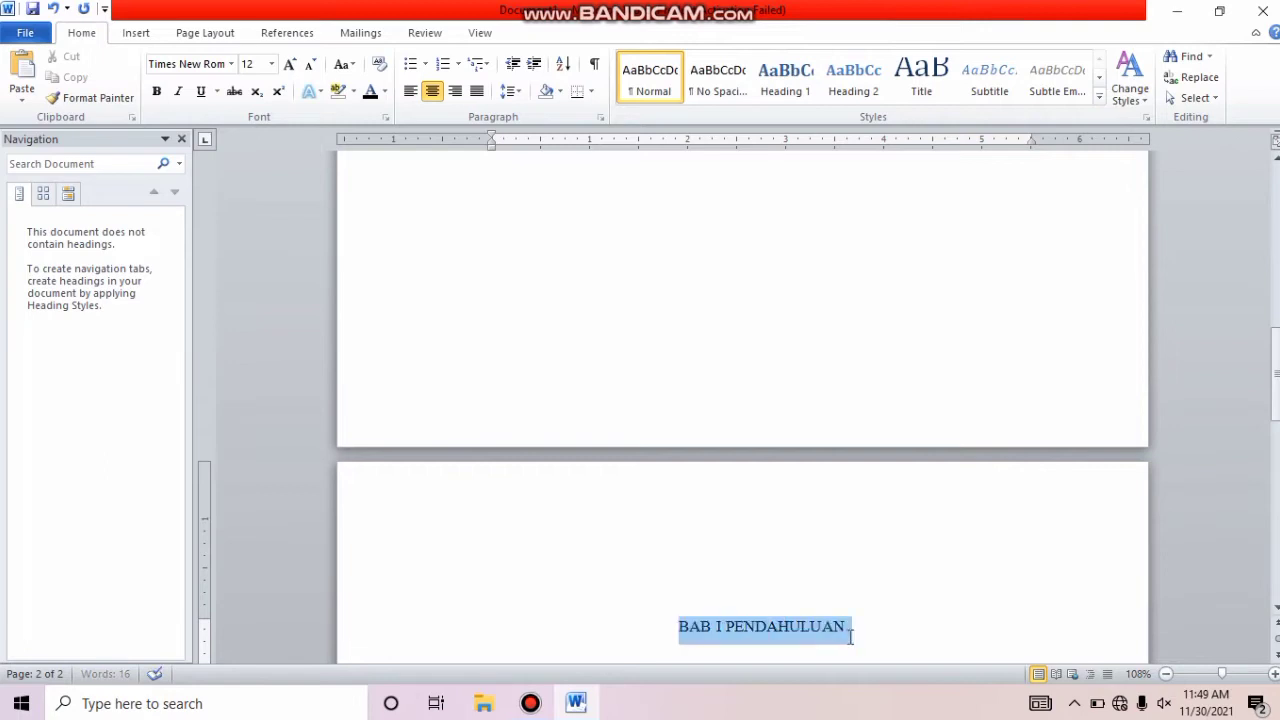
left_click(812, 84)
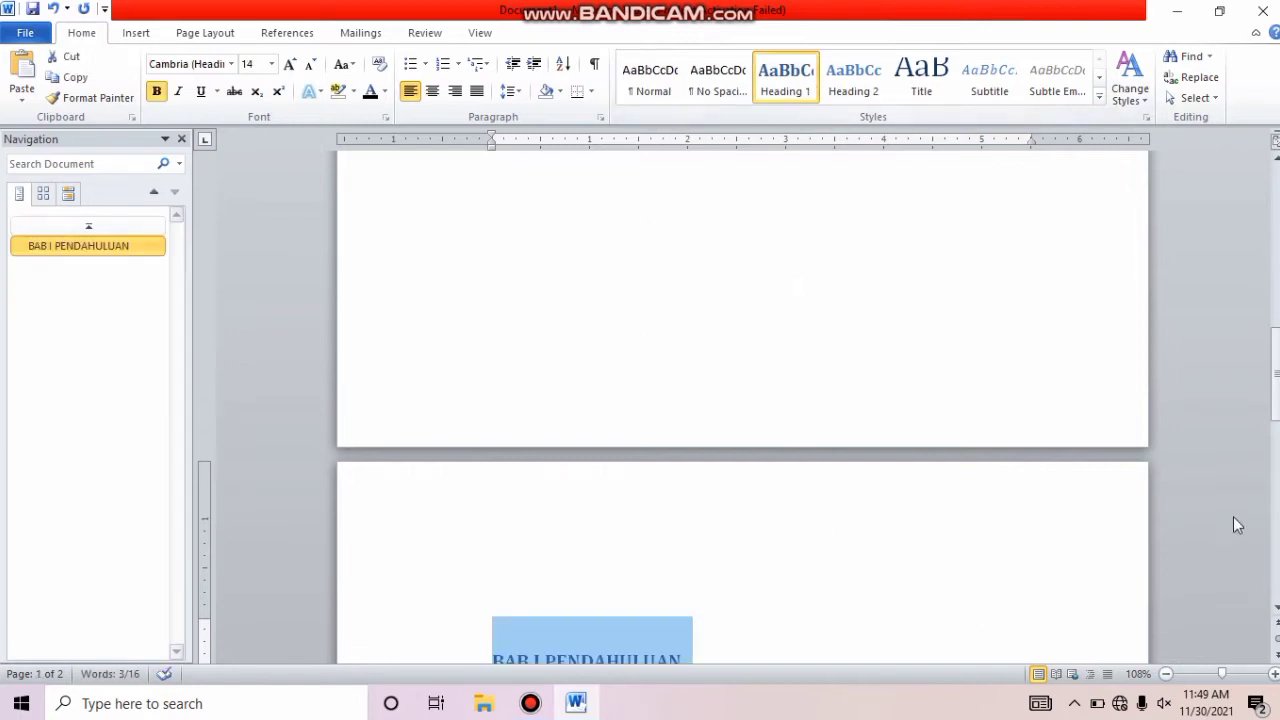
left_click(1274, 607)
left_click(1274, 608)
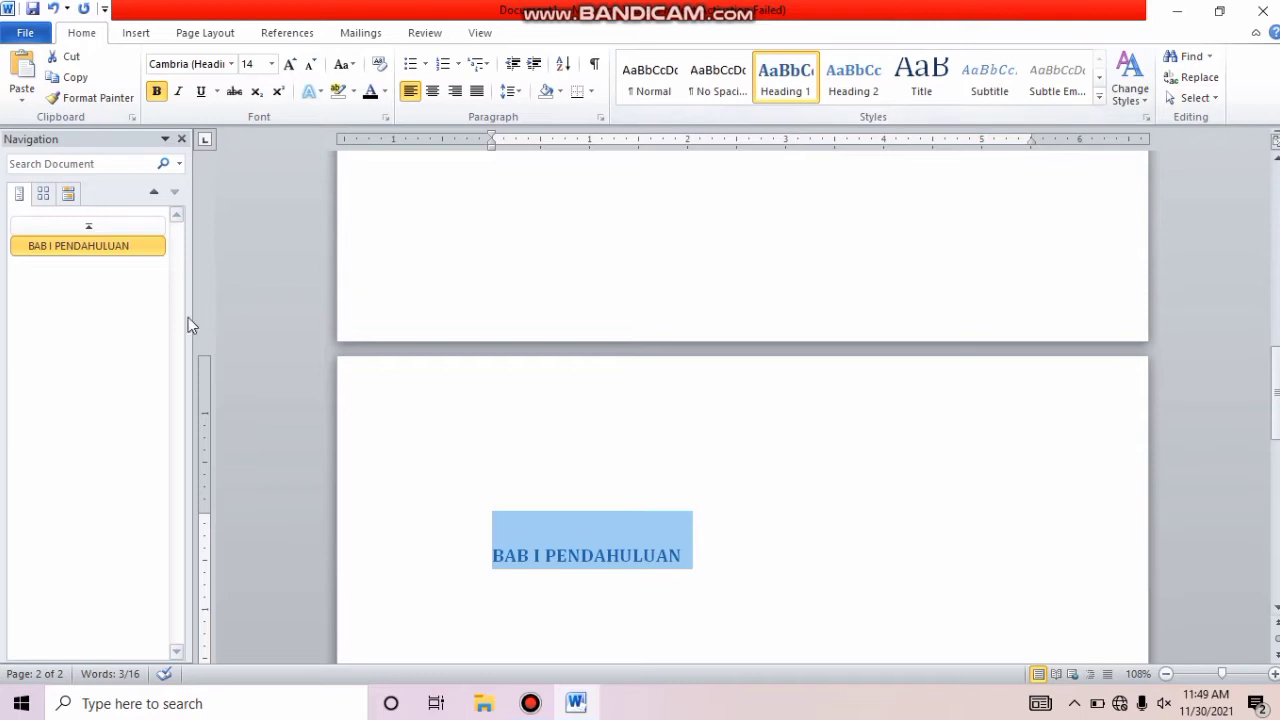
Format the BAB I PENDAHULUAN heading in black Times New Roman, 12 pt, and center it.
left_click(482, 36)
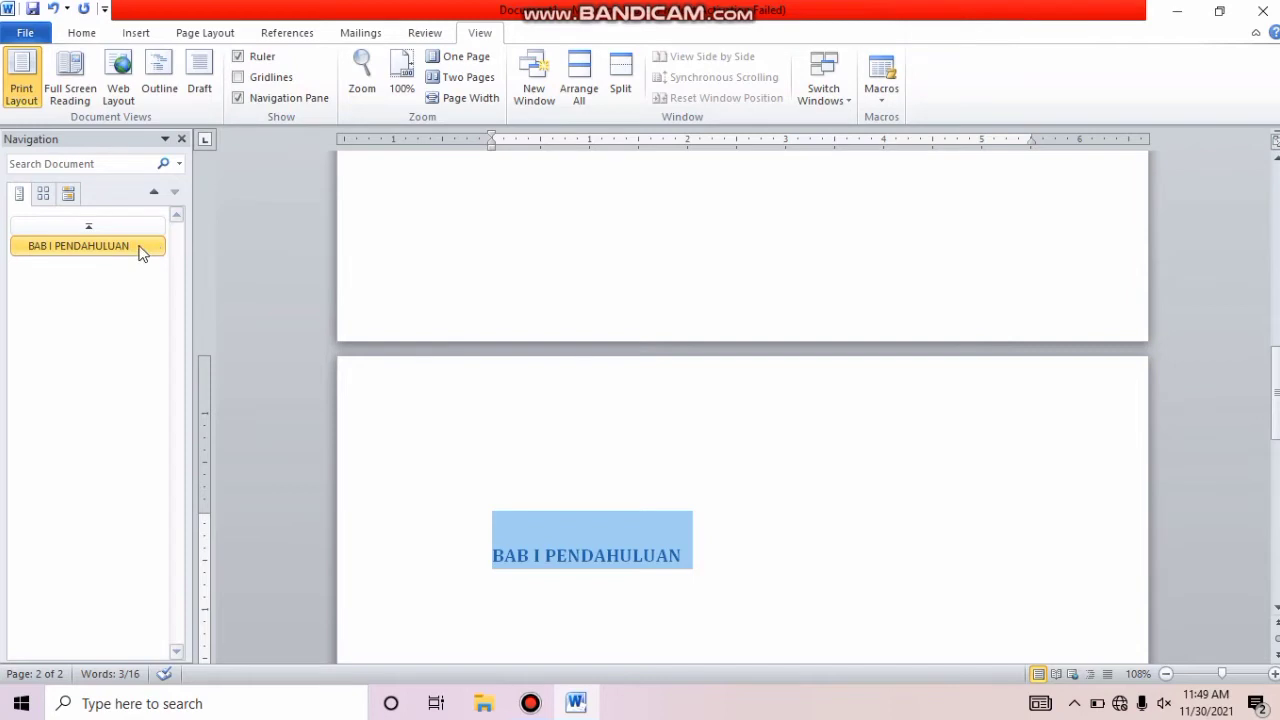
left_click(92, 36)
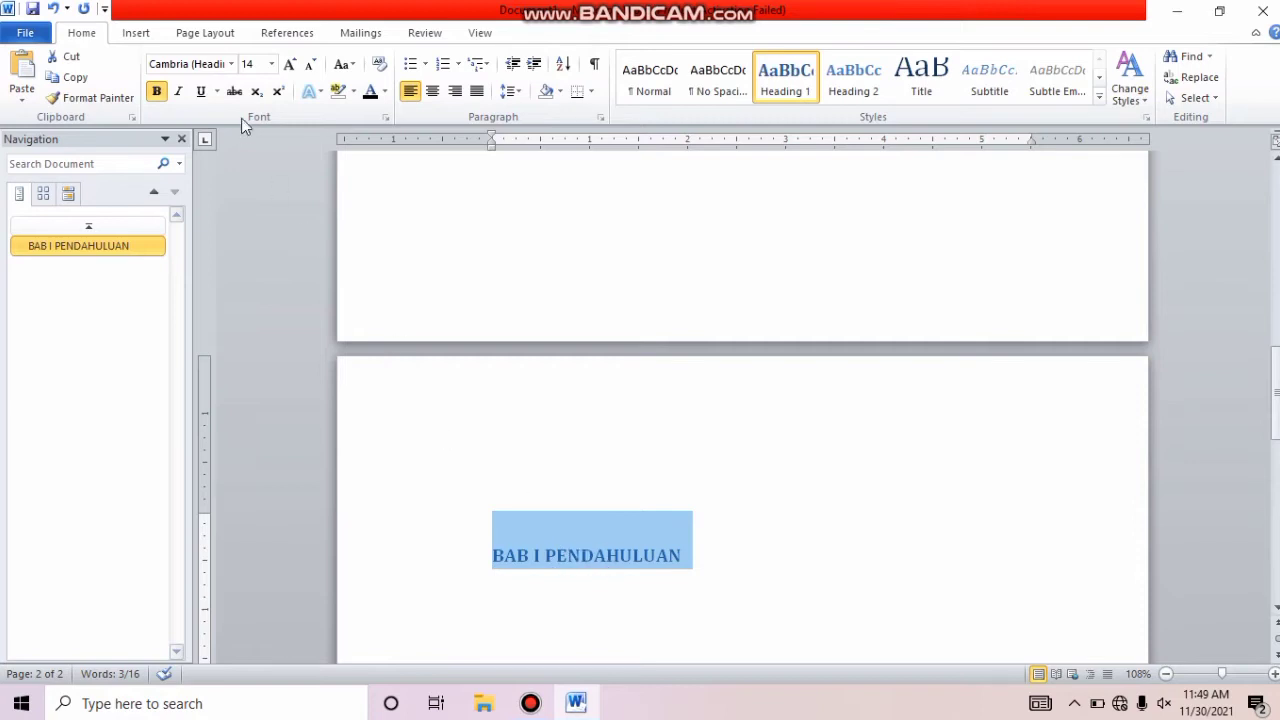
left_click(231, 63)
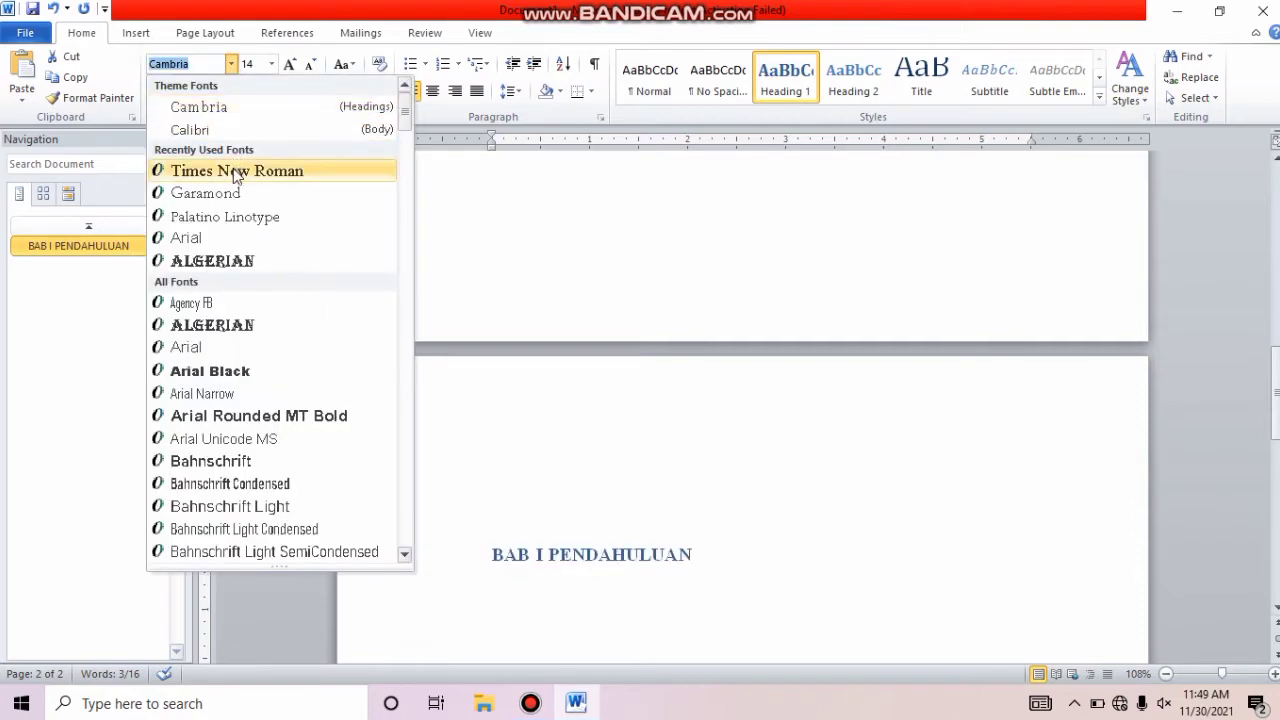
left_click(235, 171)
left_click(271, 63)
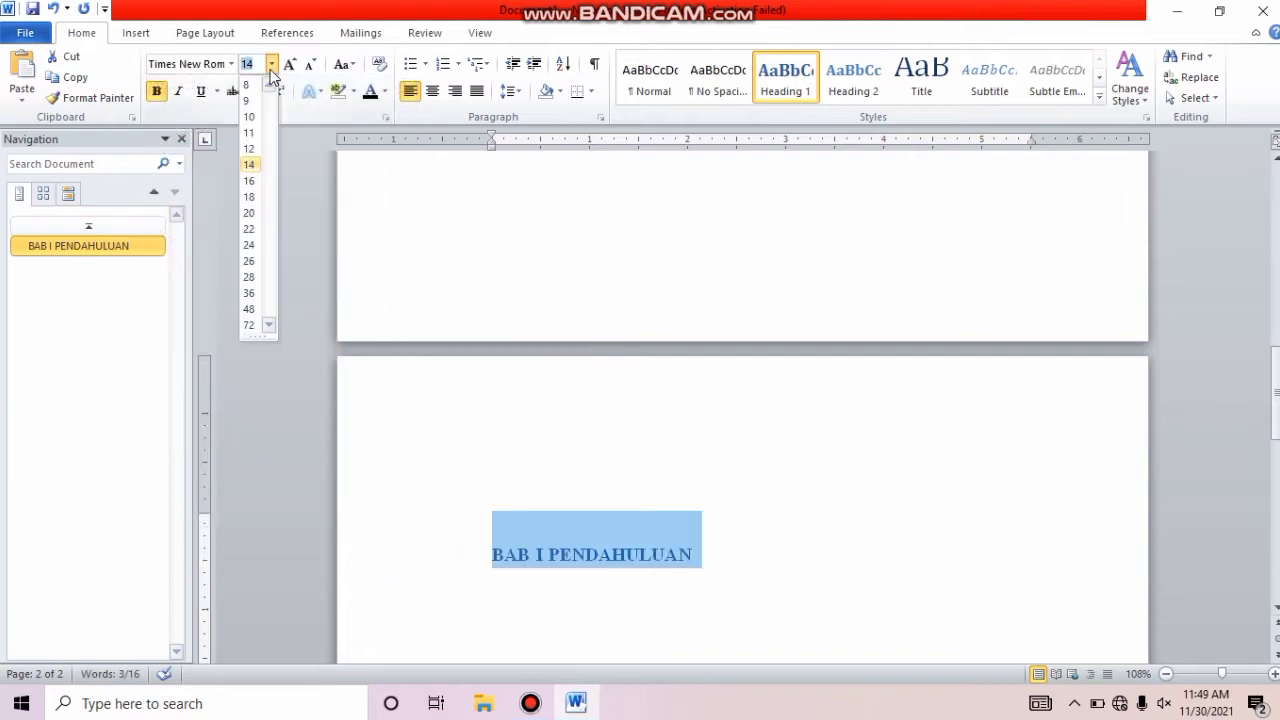
left_click(250, 148)
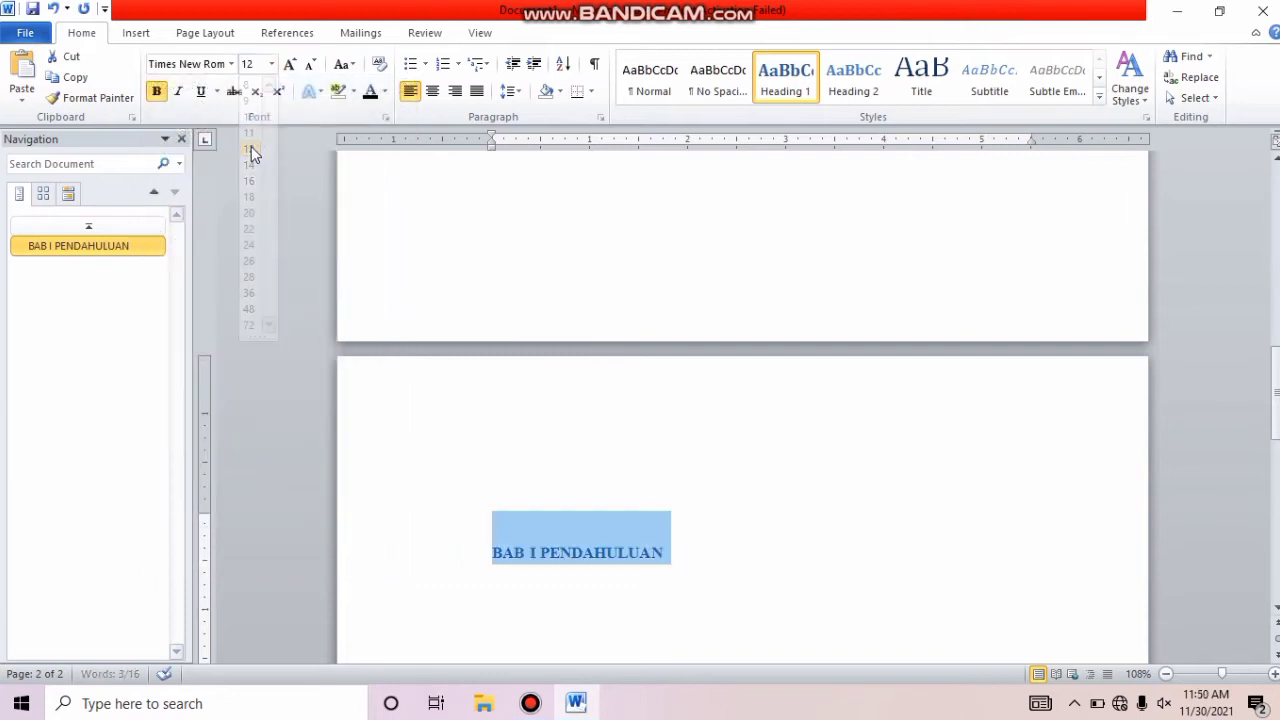
left_click(370, 91)
left_click(432, 91)
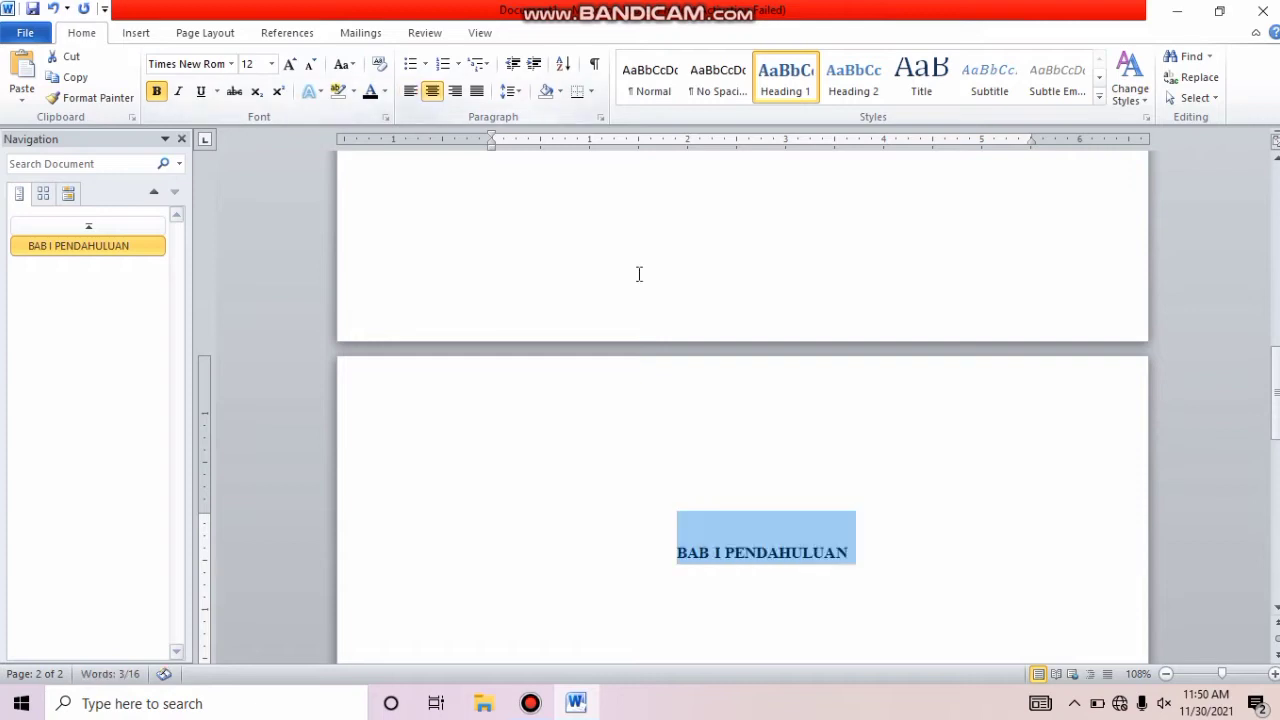
left_click(866, 558)
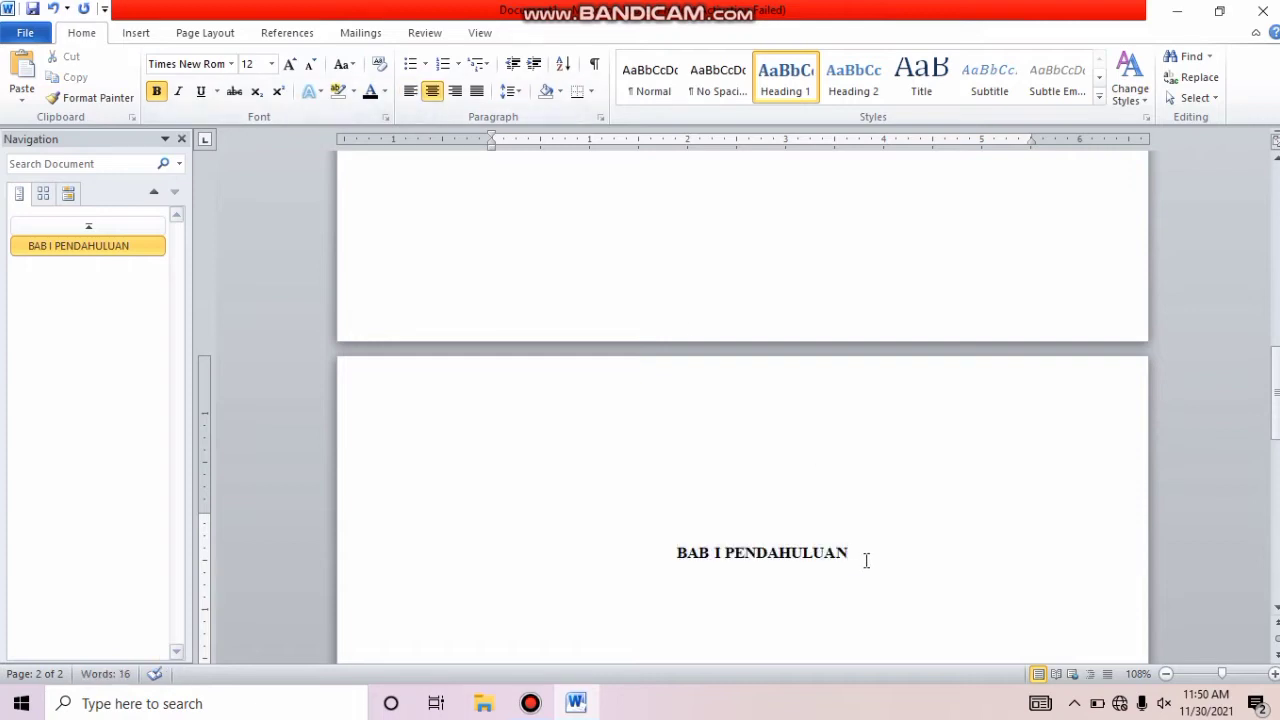
Add the lettered item "A. Latar Belakang" on a new line below the chapter heading.
key("Return")
type("A. IATAR")
key("BackSpace")
key("BackSpace")
key("BackSpace")
key("BackSpace")
key("BackSpace")
type("Latar Belakang")
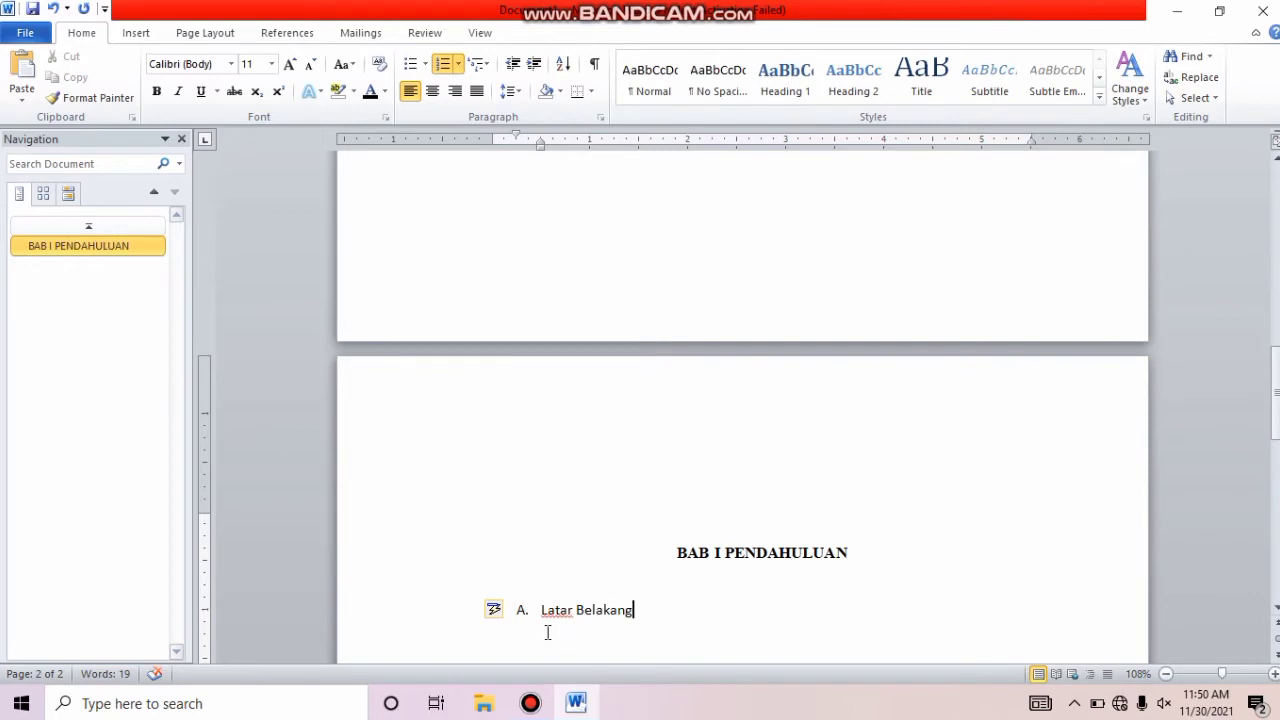
Apply the Heading 2 style to Latar Belakang and remove its bold formatting.
left_click_drag(538, 610, 636, 616)
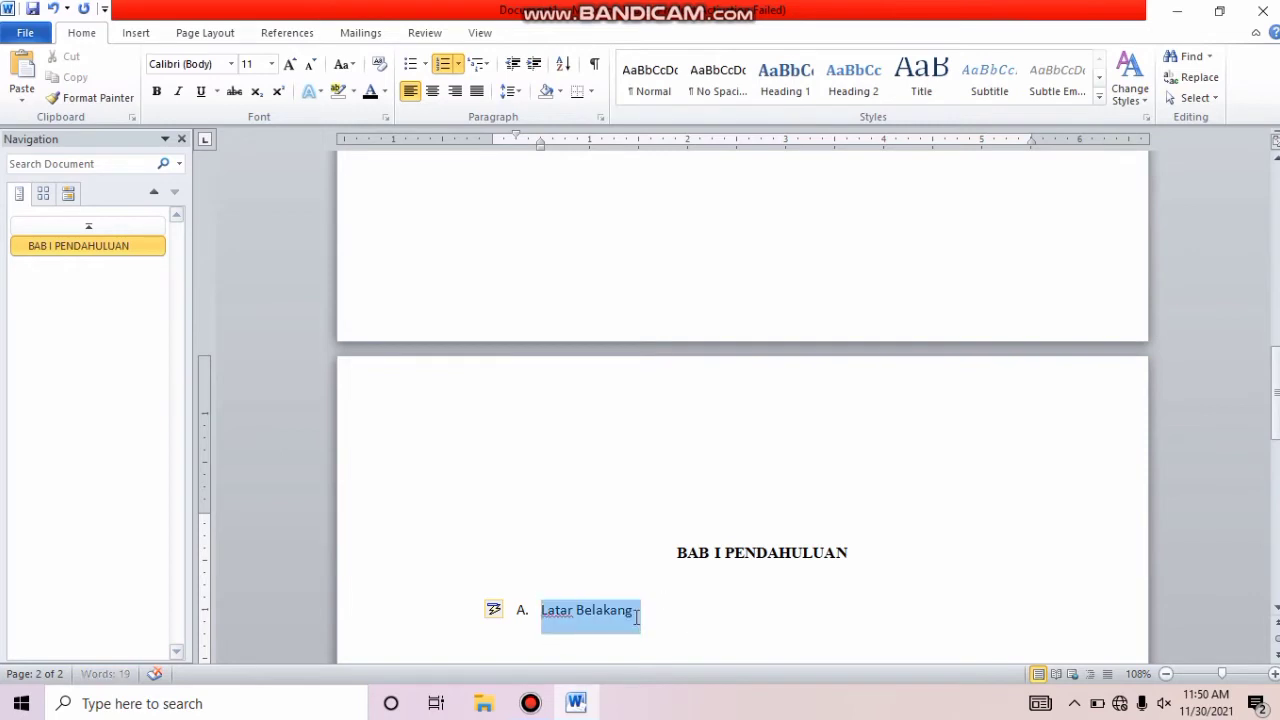
left_click(879, 100)
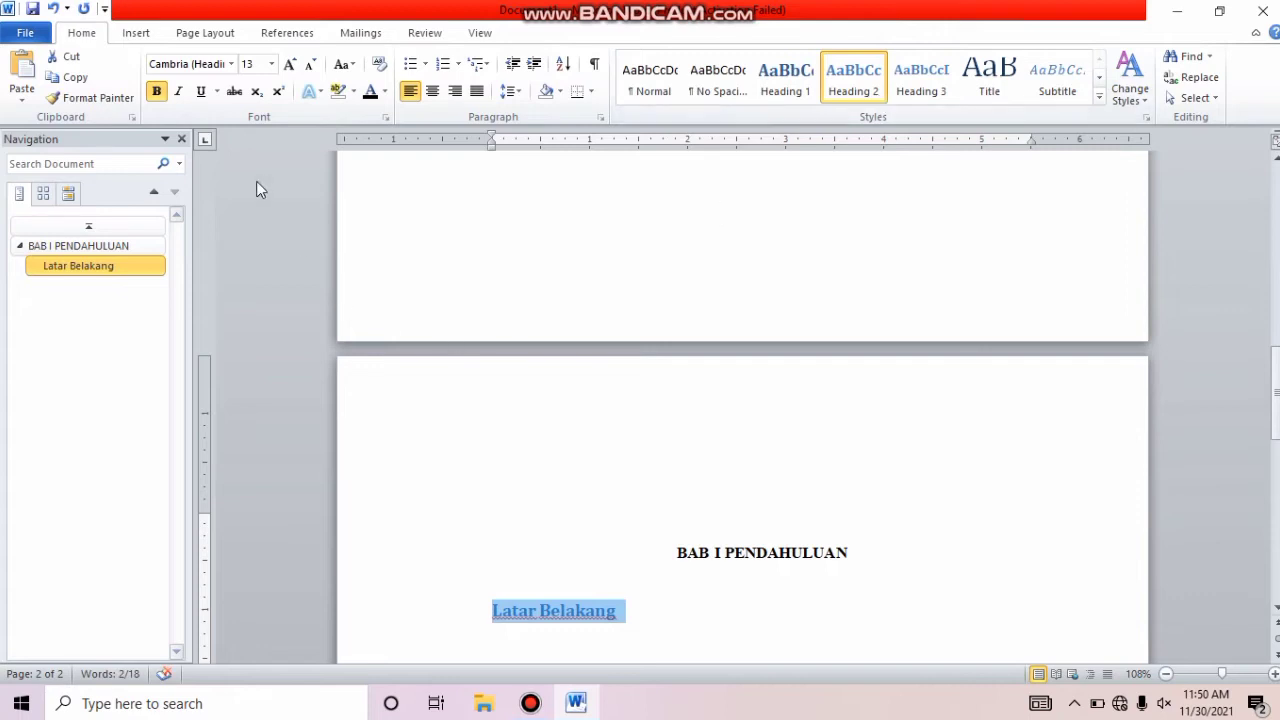
left_click(157, 95)
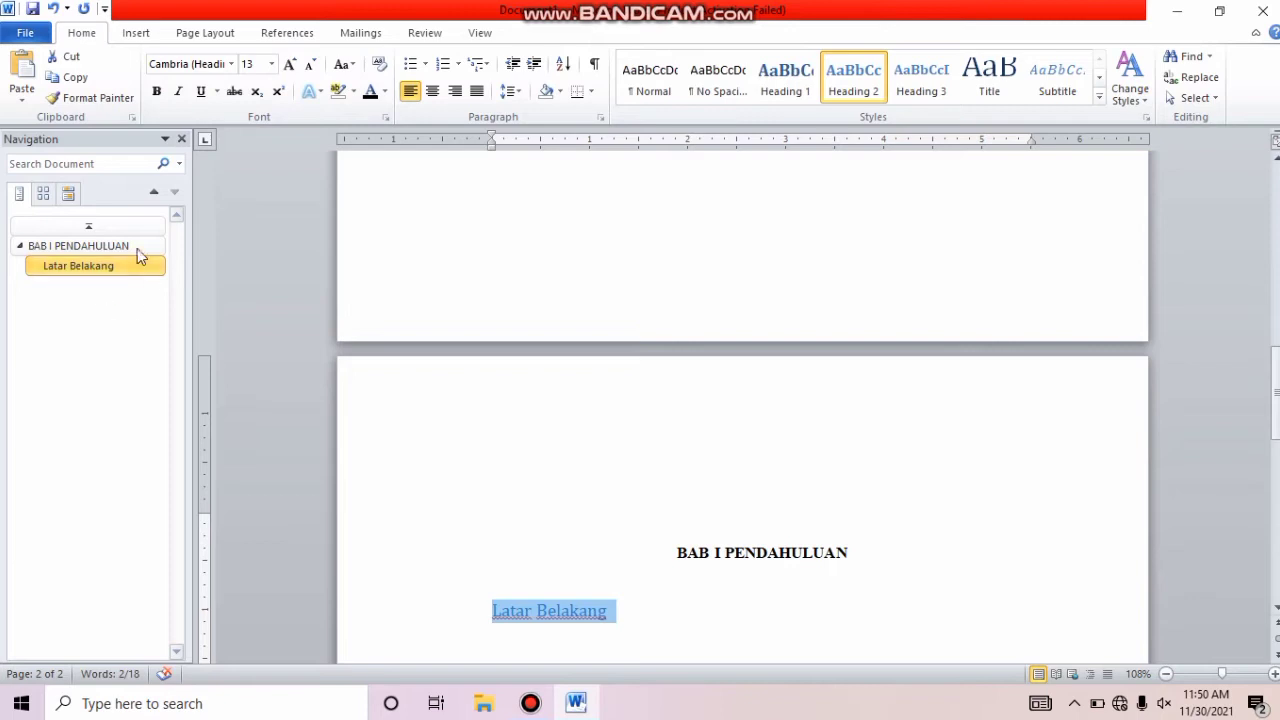
Format the Latar Belakang heading in black Times New Roman, 12 pt, with justified alignment.
left_click(231, 63)
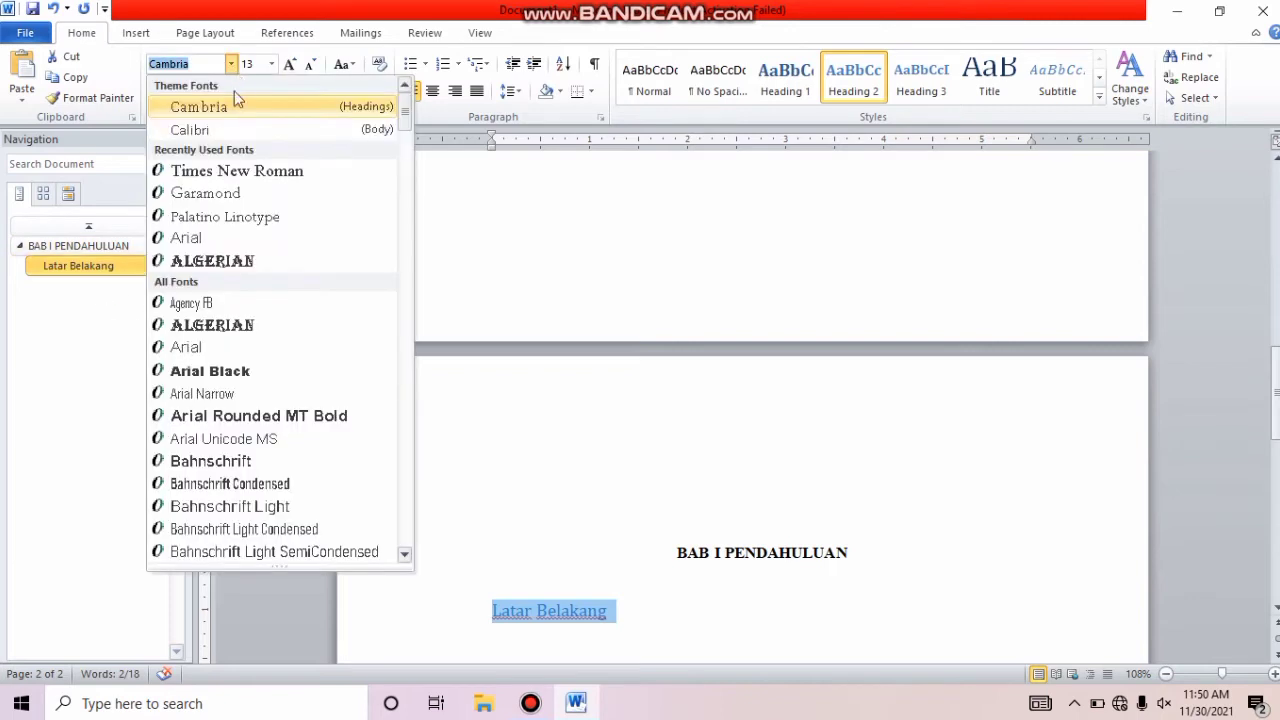
left_click(235, 170)
left_click(271, 63)
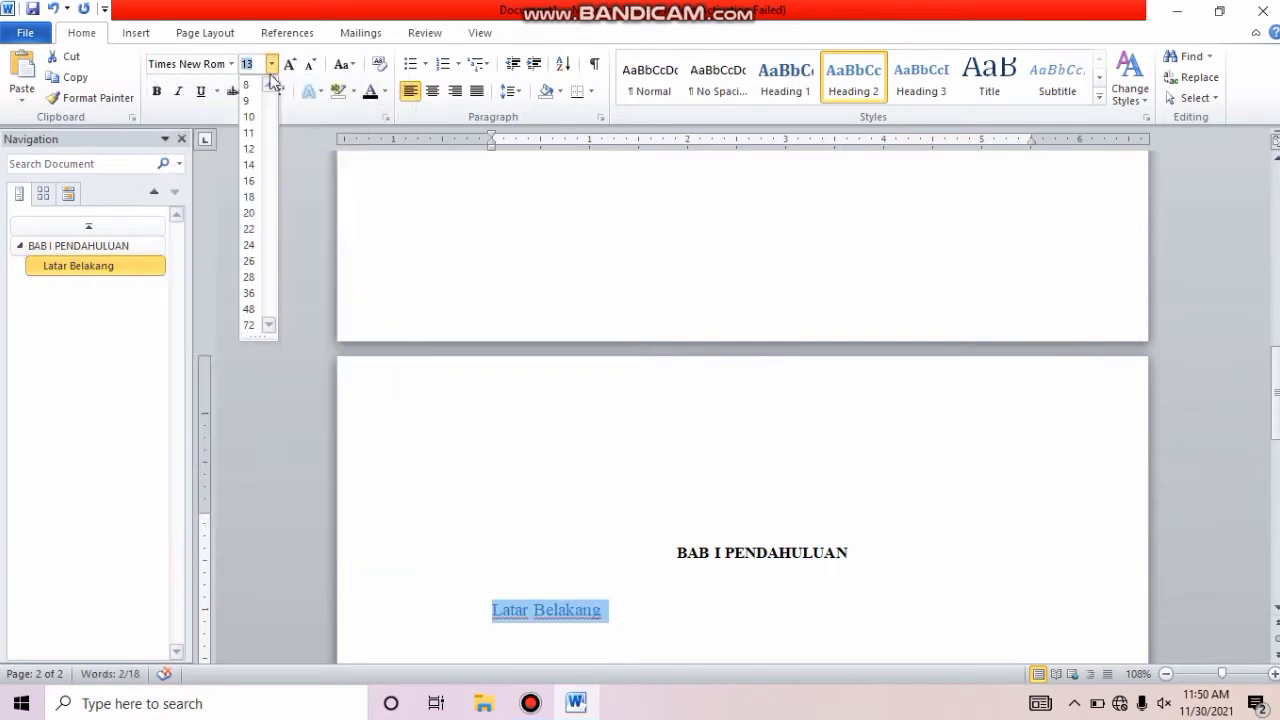
left_click(250, 149)
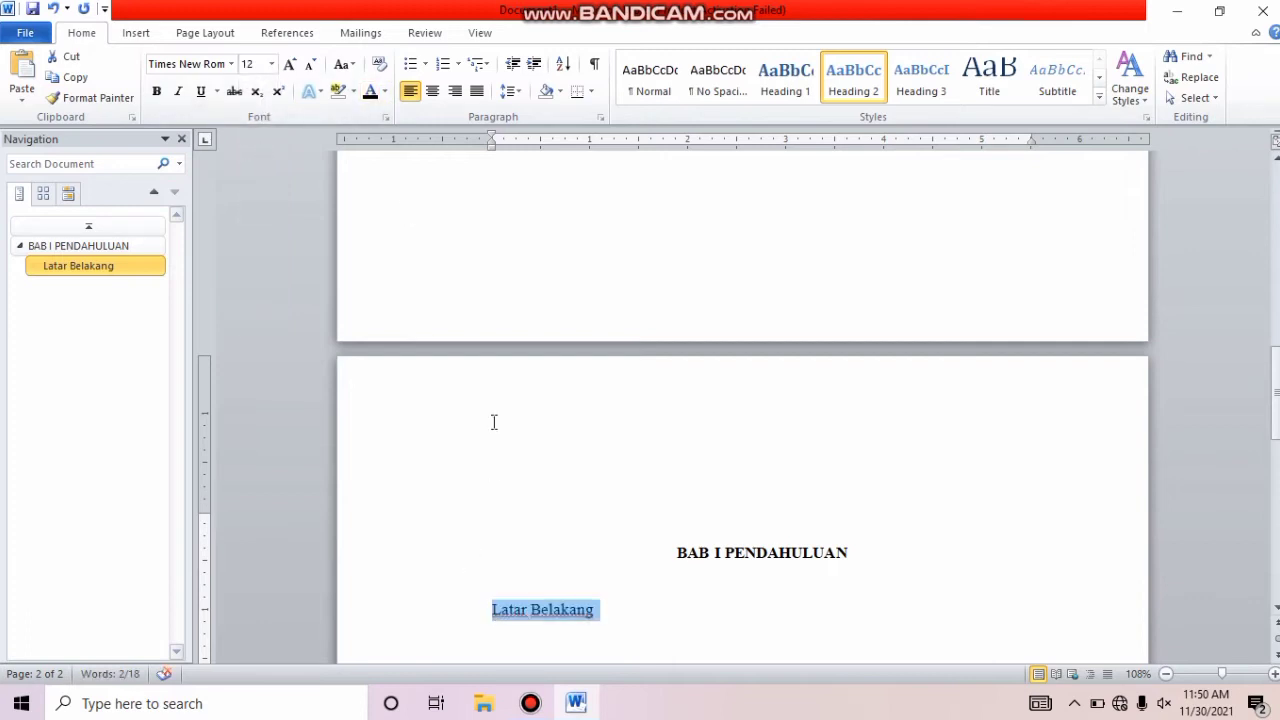
left_click(478, 91)
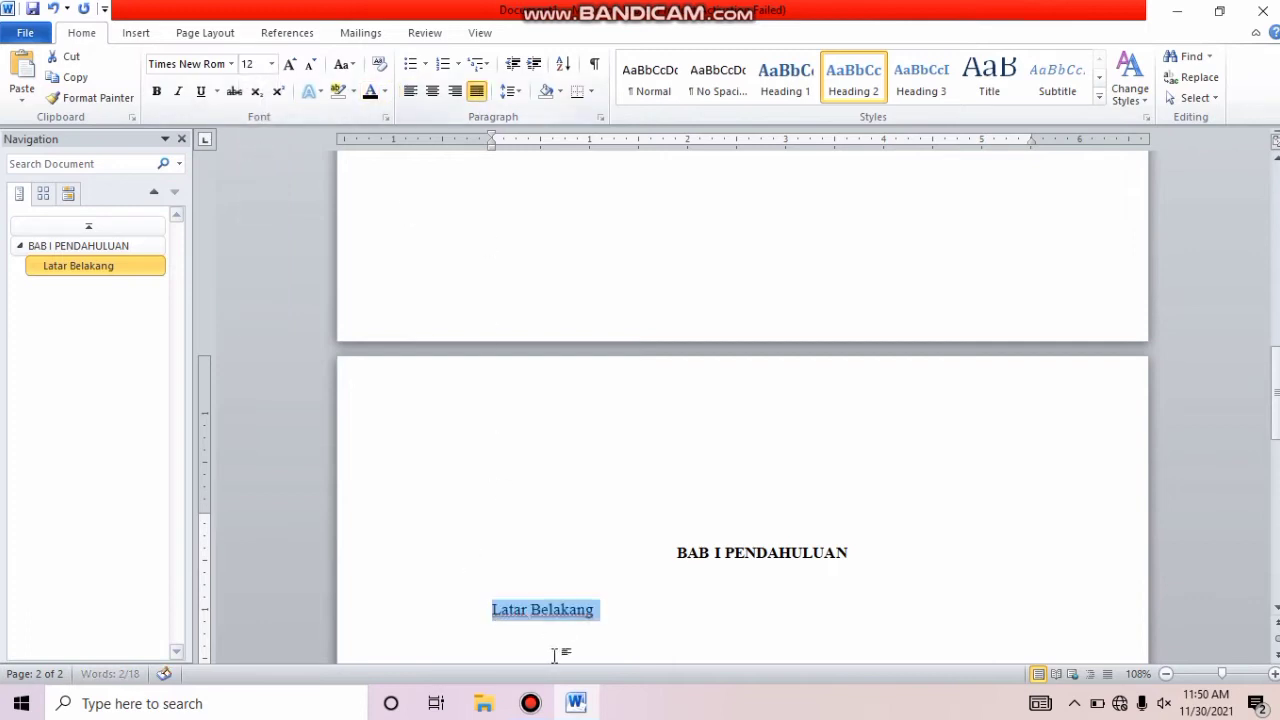
Put the list letter A. back before Latar Belakang and start a new empty line below it.
left_click(488, 611)
type("A.")
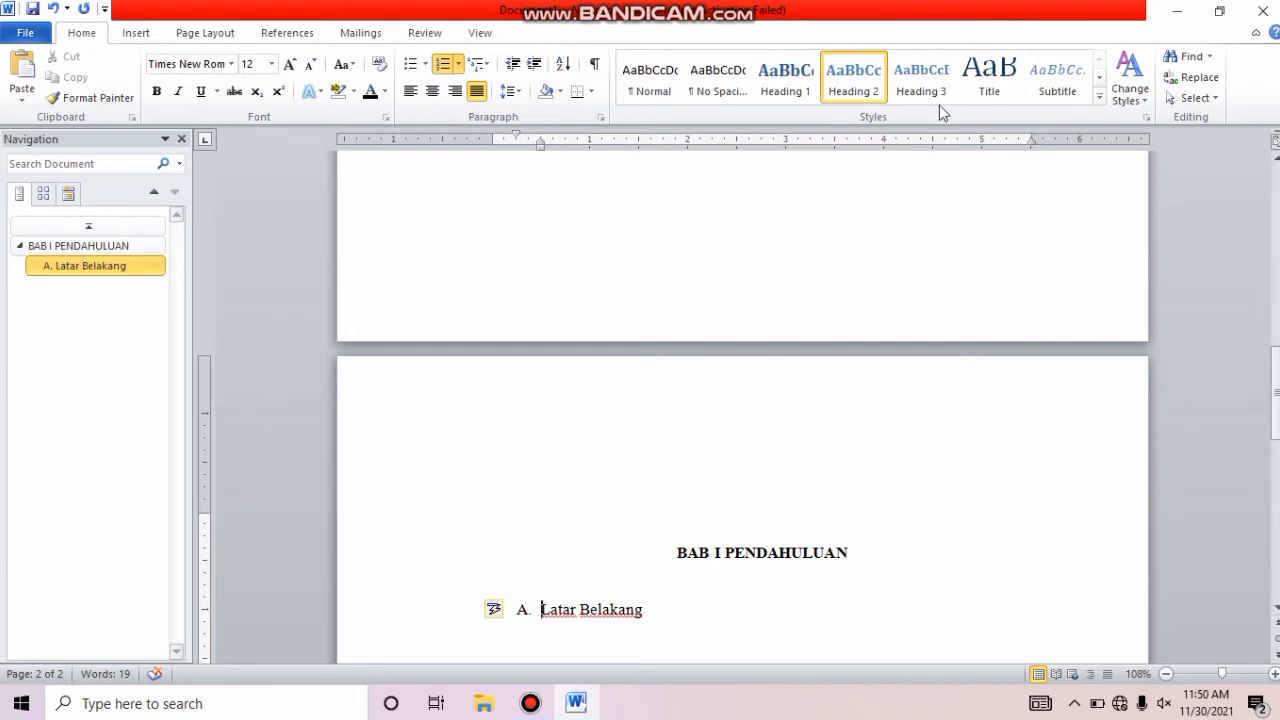
left_click(658, 626)
key("Return")
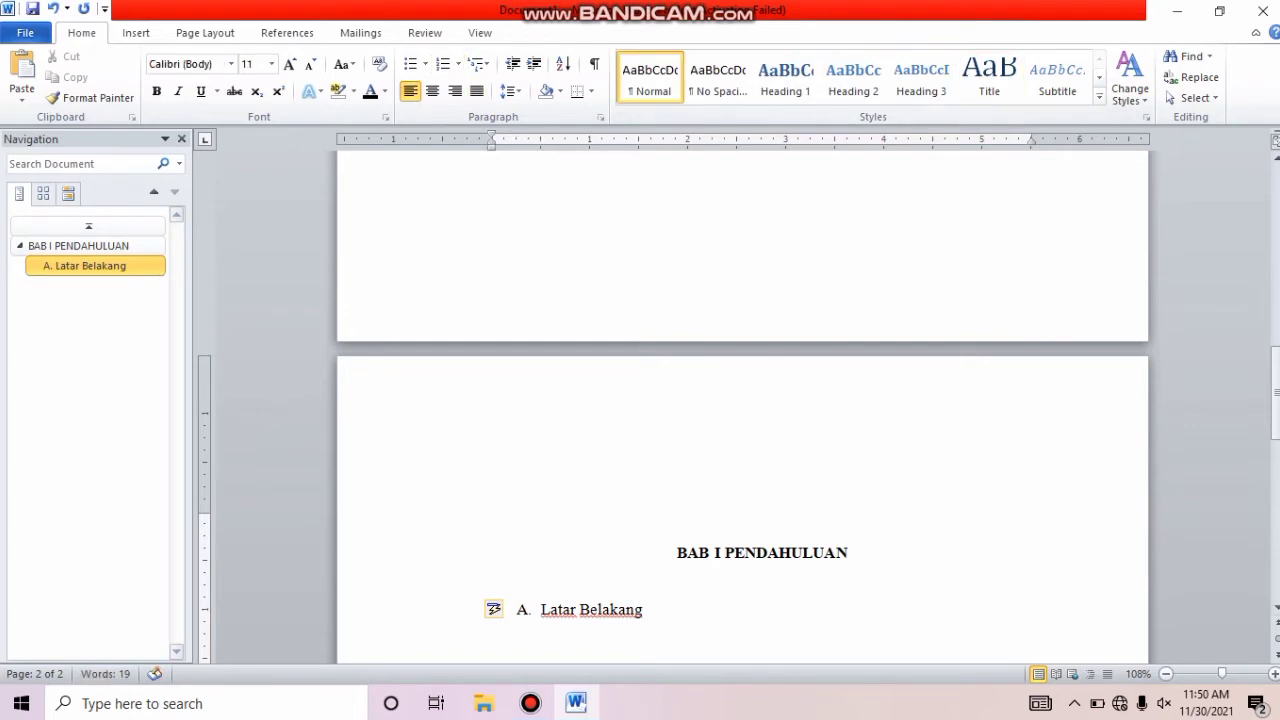
type("A.")
key("BackSpace")
key("BackSpace")
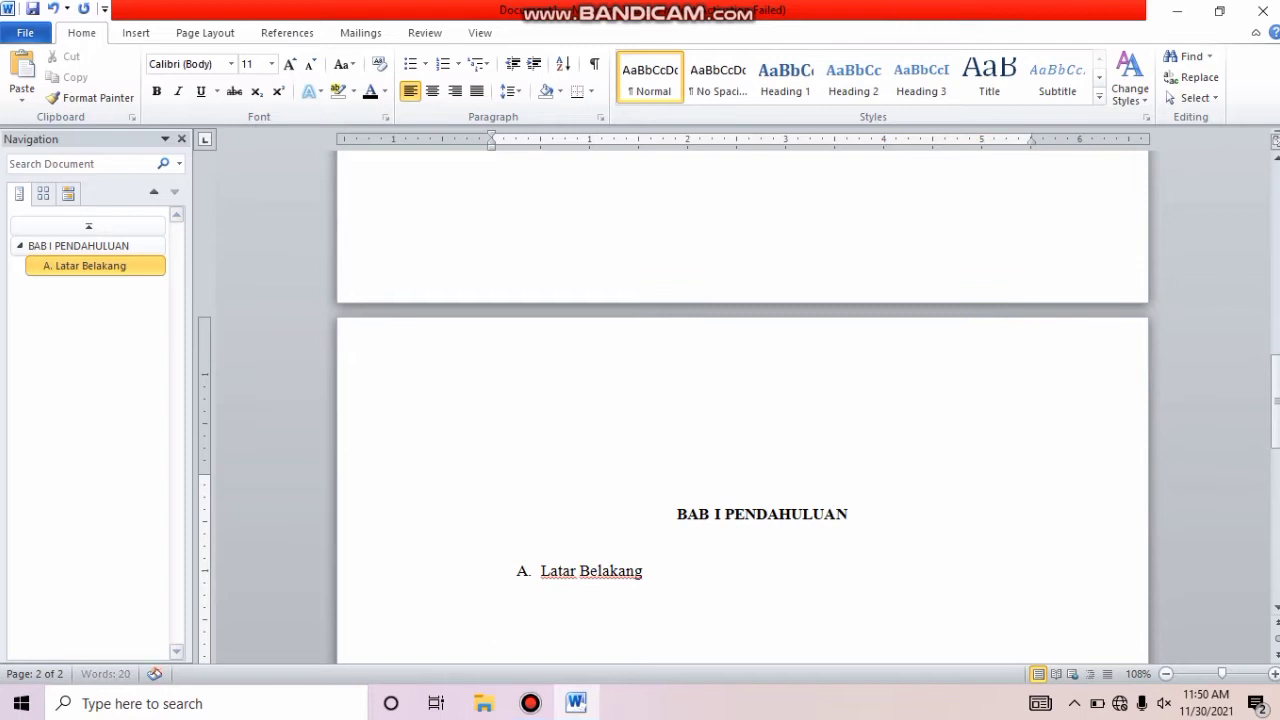
Set the empty line below Latar Belakang to Times New Roman, 12 pt, with justified alignment.
left_click(231, 64)
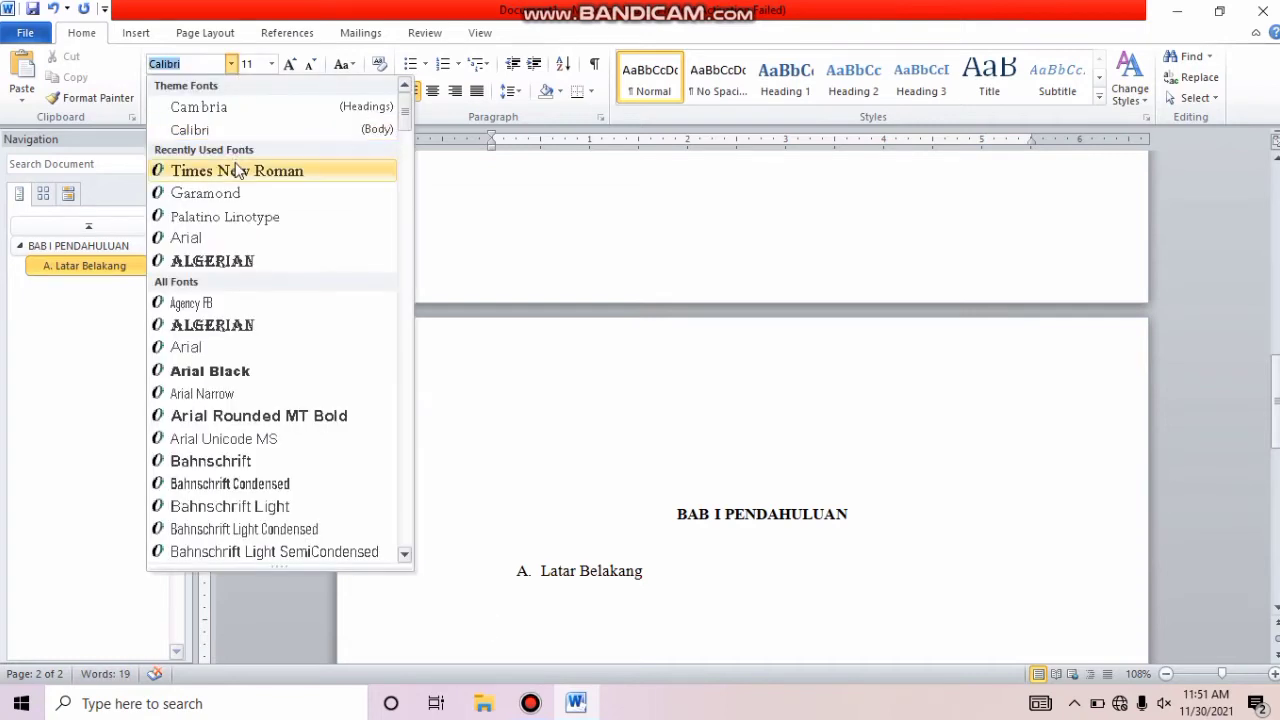
left_click(237, 166)
left_click(273, 63)
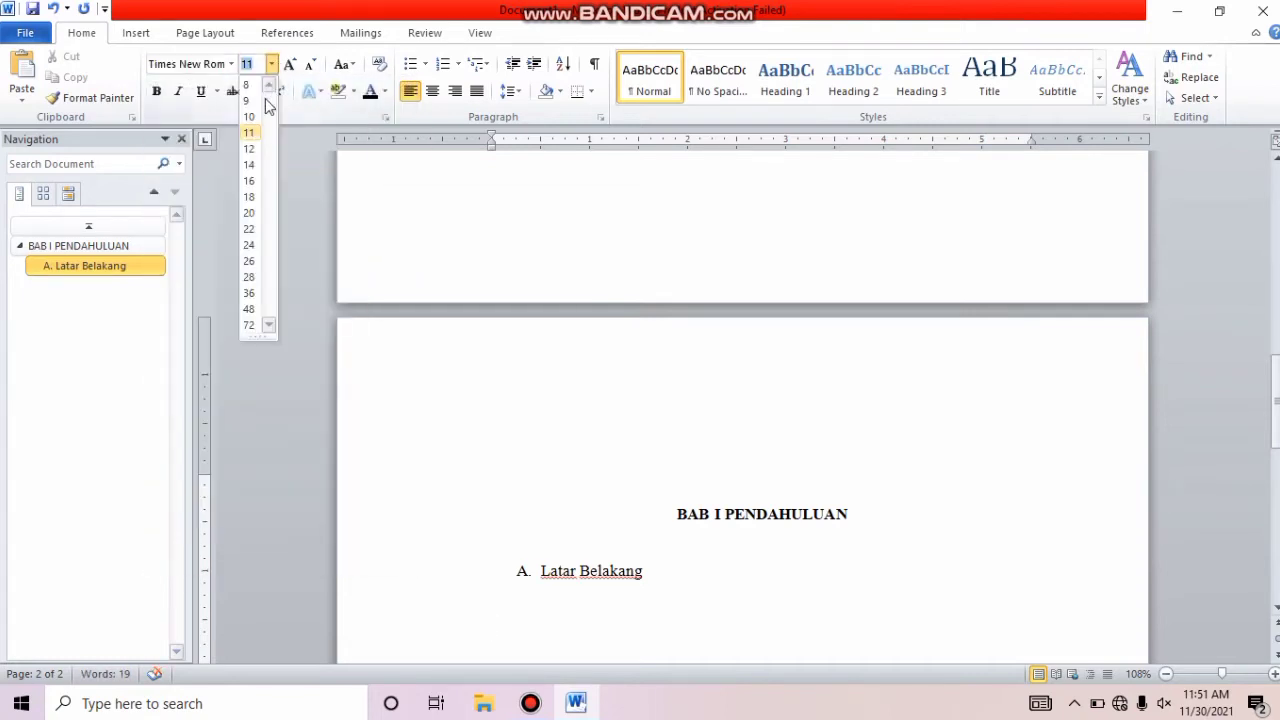
left_click(251, 149)
left_click(477, 91)
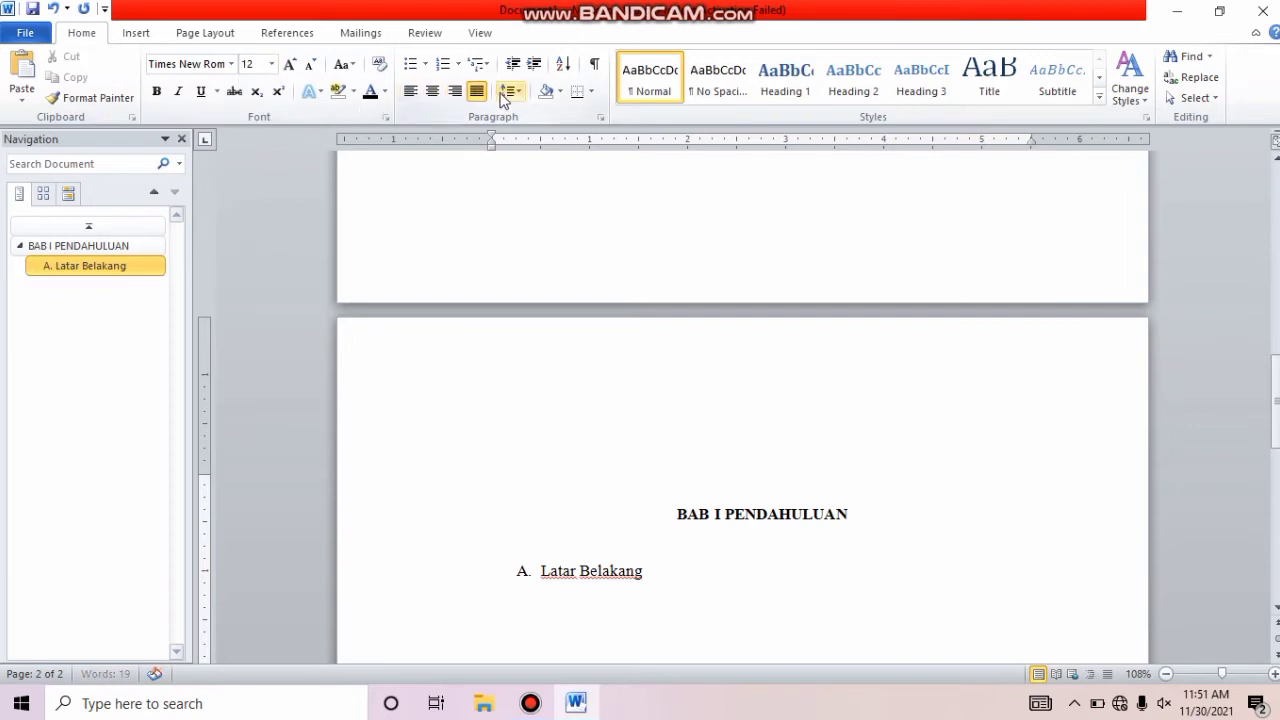
Set the empty line's spacing to 1.5 lines and reduce the space after the paragraph.
left_click(511, 91)
left_click(531, 160)
left_click(605, 117)
double_click(597, 383)
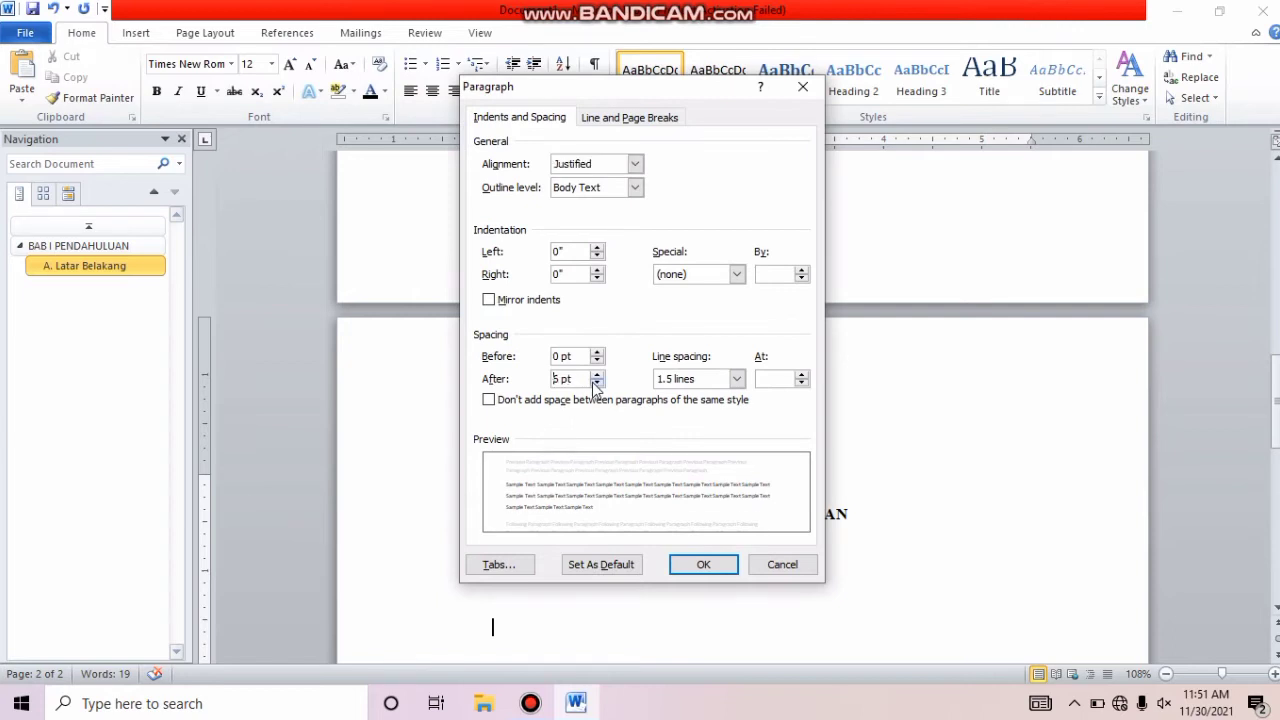
left_click(703, 565)
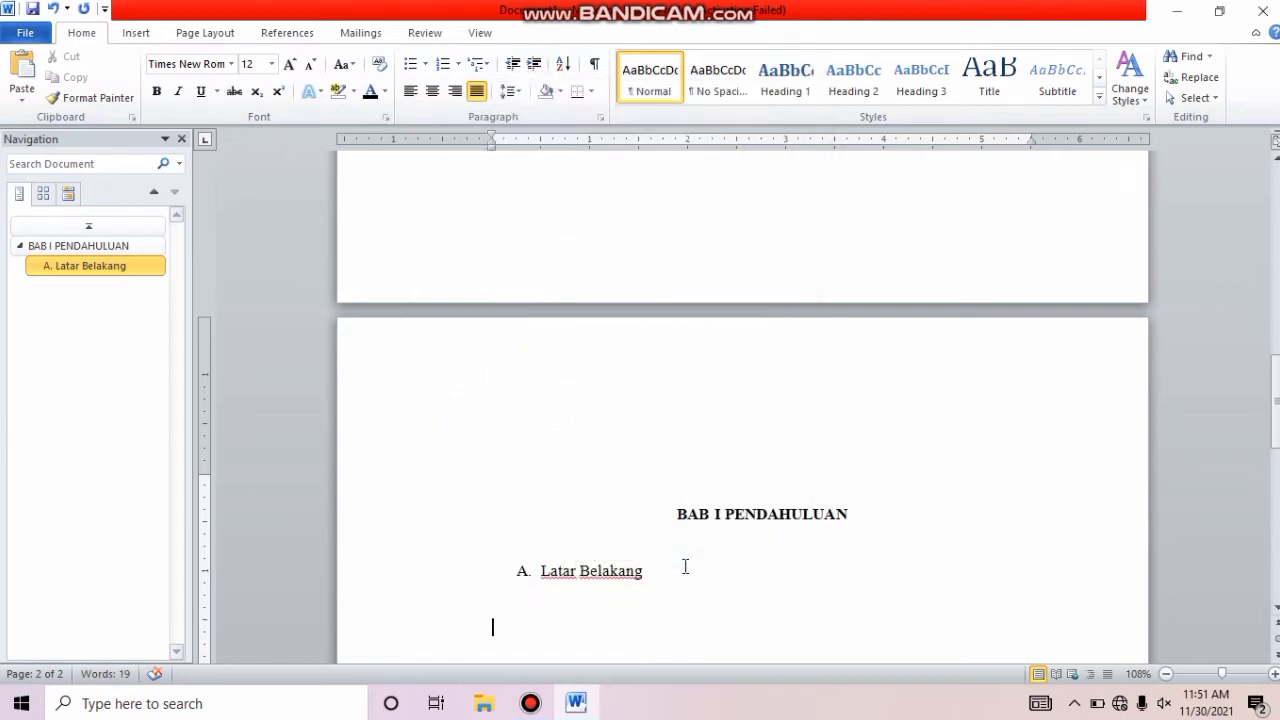
Write the sub-section title "A.1 Pengertian Pendidikan Kewarganegaraan" on the line below Latar Belakang.
type("A.")
key("BackSpace")
key("BackSpace")
type("A.1 Pengert")
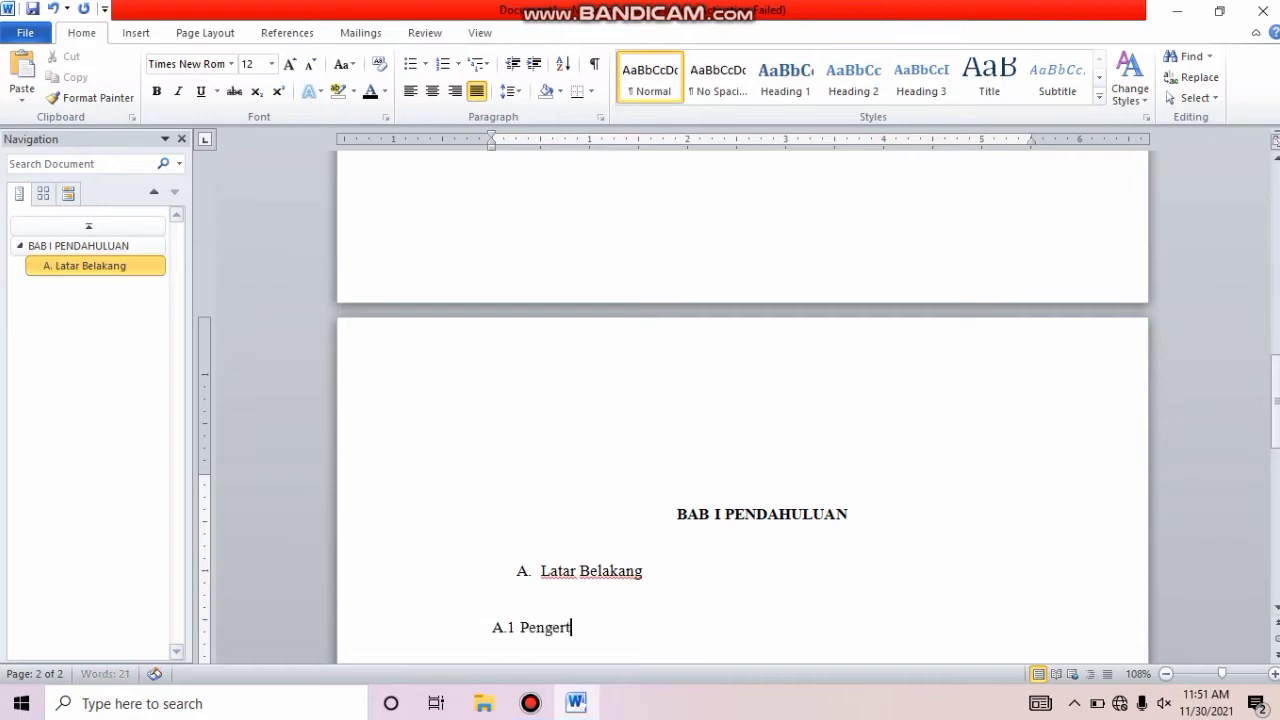
type("ian Pendid")
type("ika")
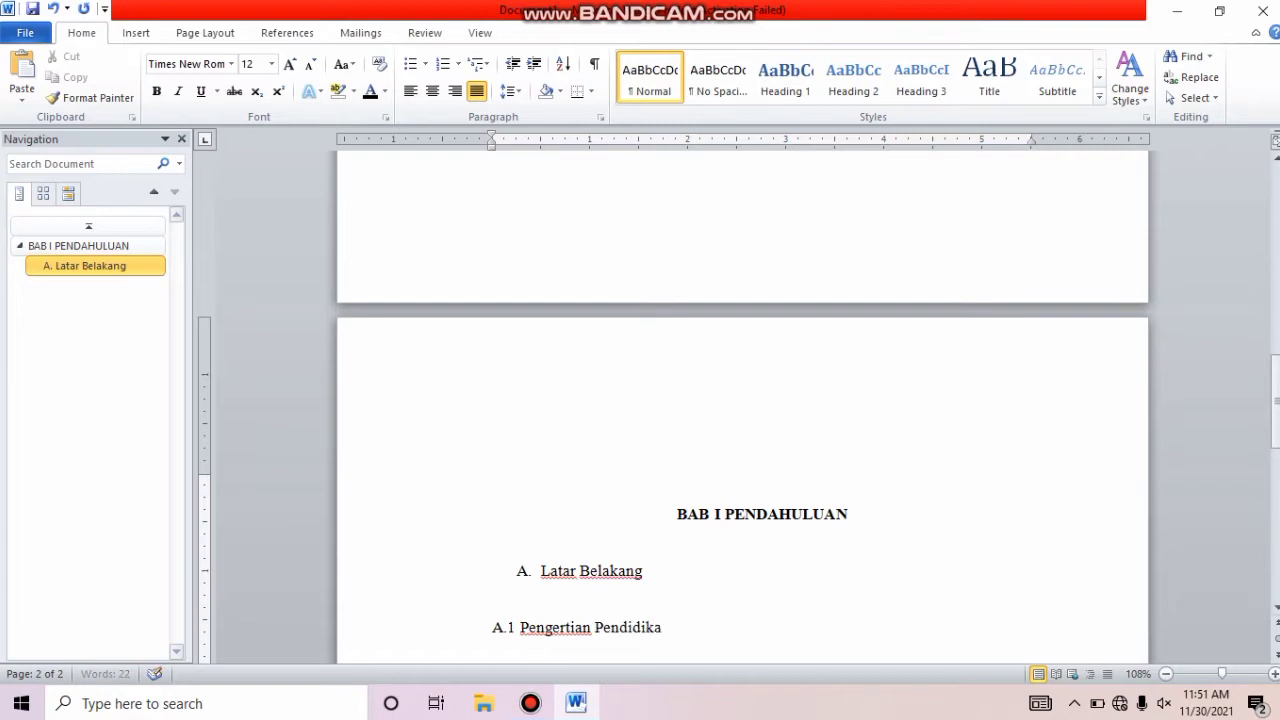
type("n Kewarganegaraan")
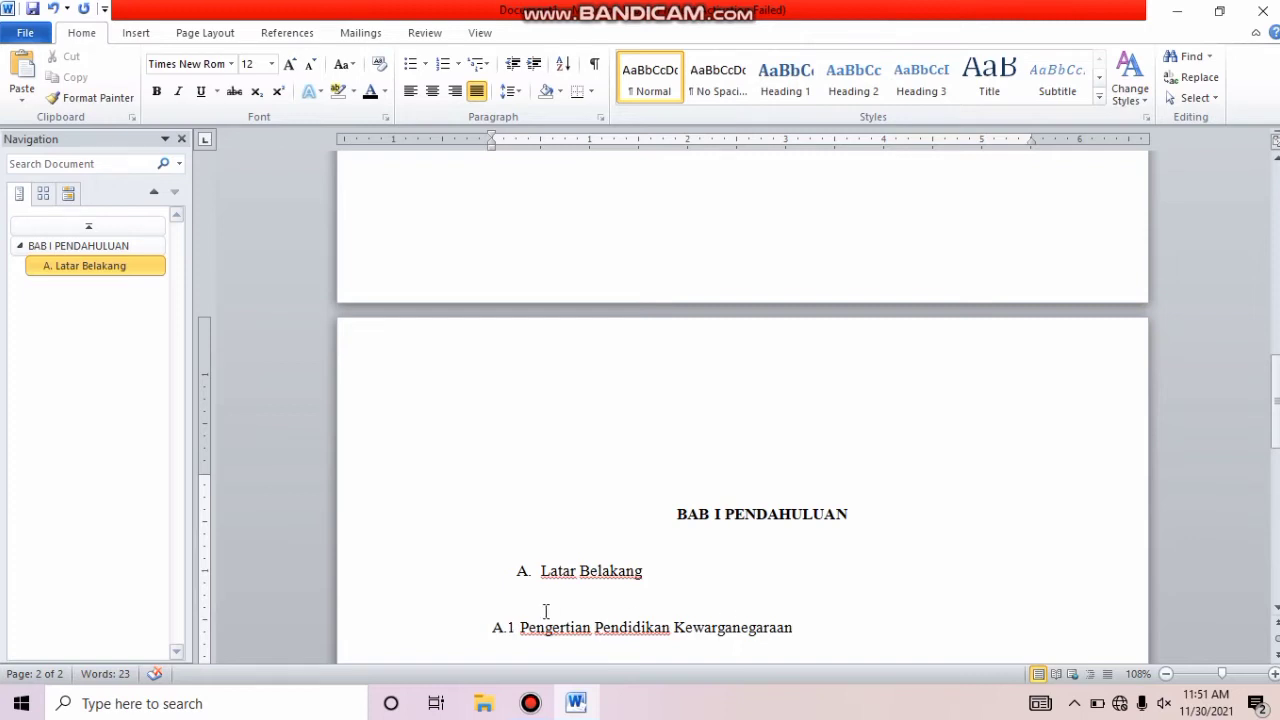
Apply the Heading 3 style to the A.1 title and remove its bold formatting.
left_click_drag(490, 626, 792, 640)
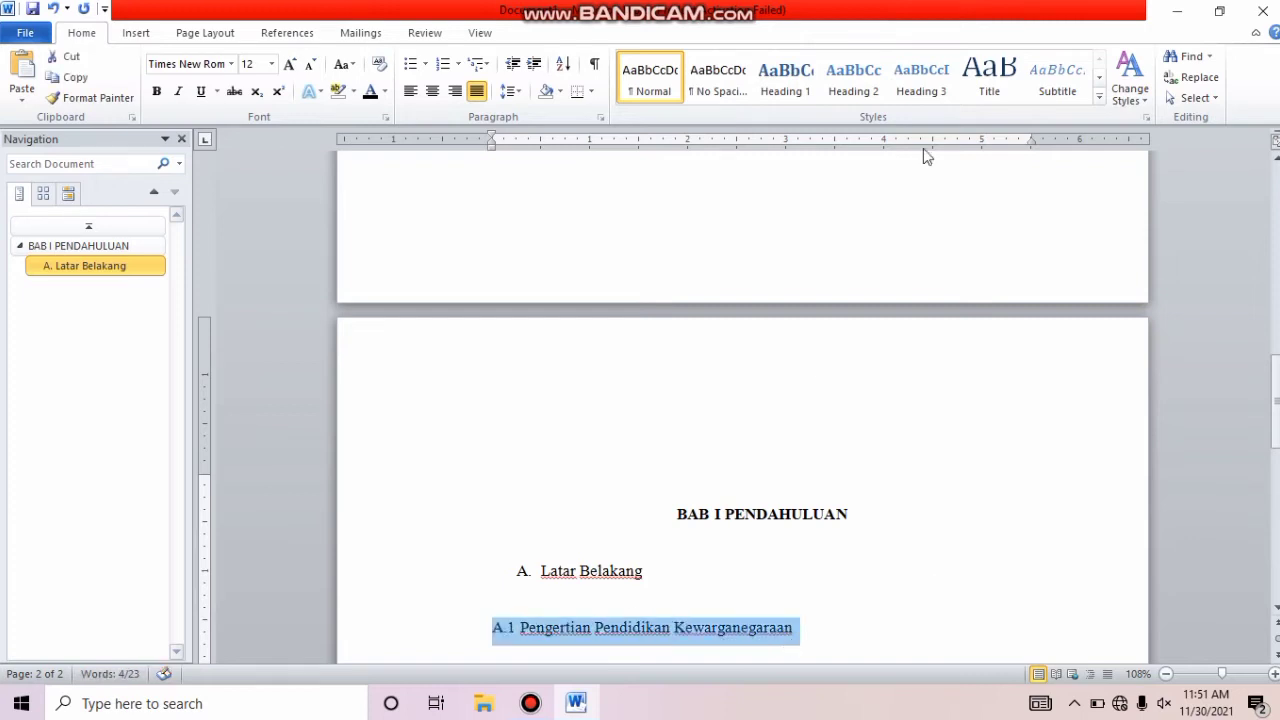
left_click(937, 96)
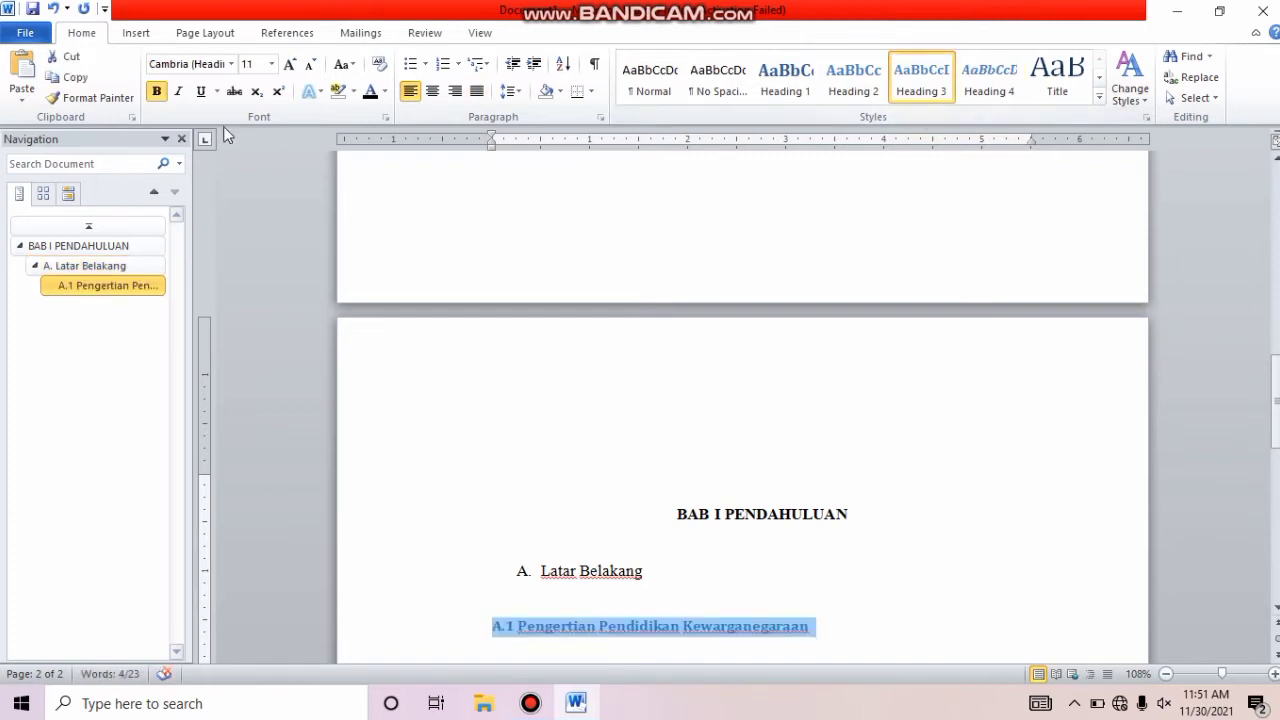
left_click(156, 91)
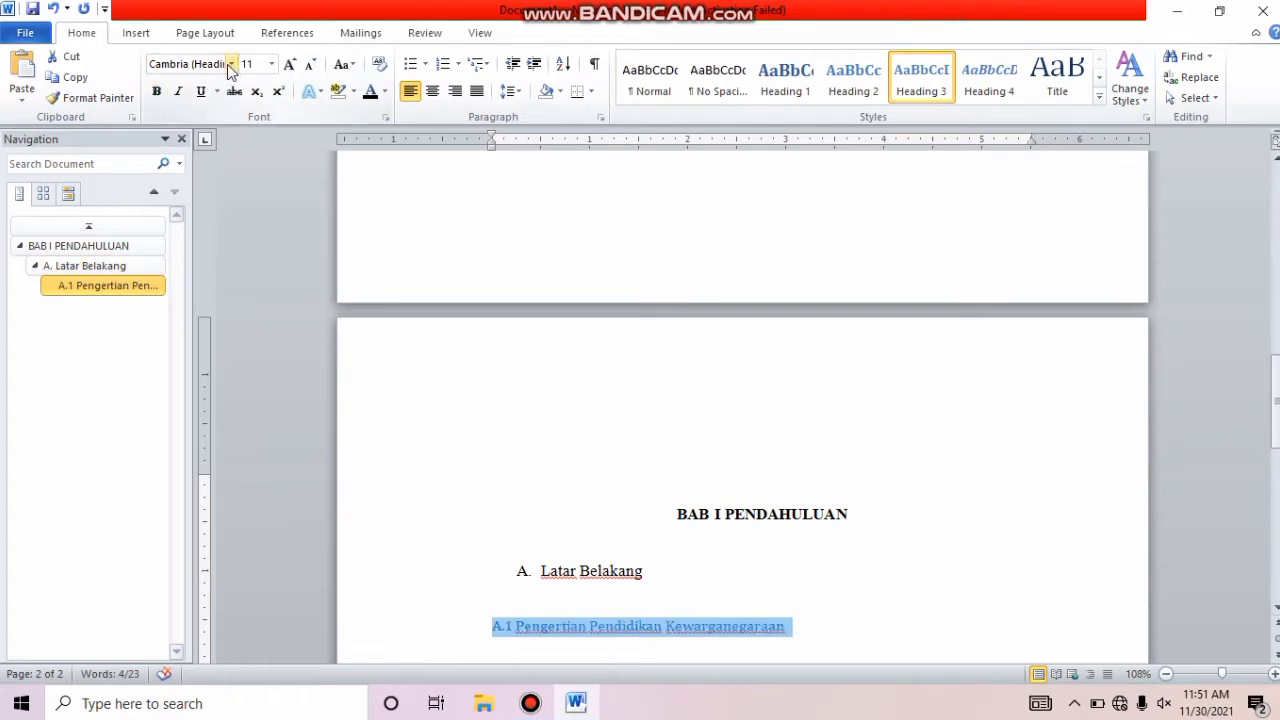
Format the A.1 heading in black Times New Roman, 12 pt, with justified alignment.
left_click(231, 64)
left_click(230, 170)
left_click(271, 64)
left_click(258, 149)
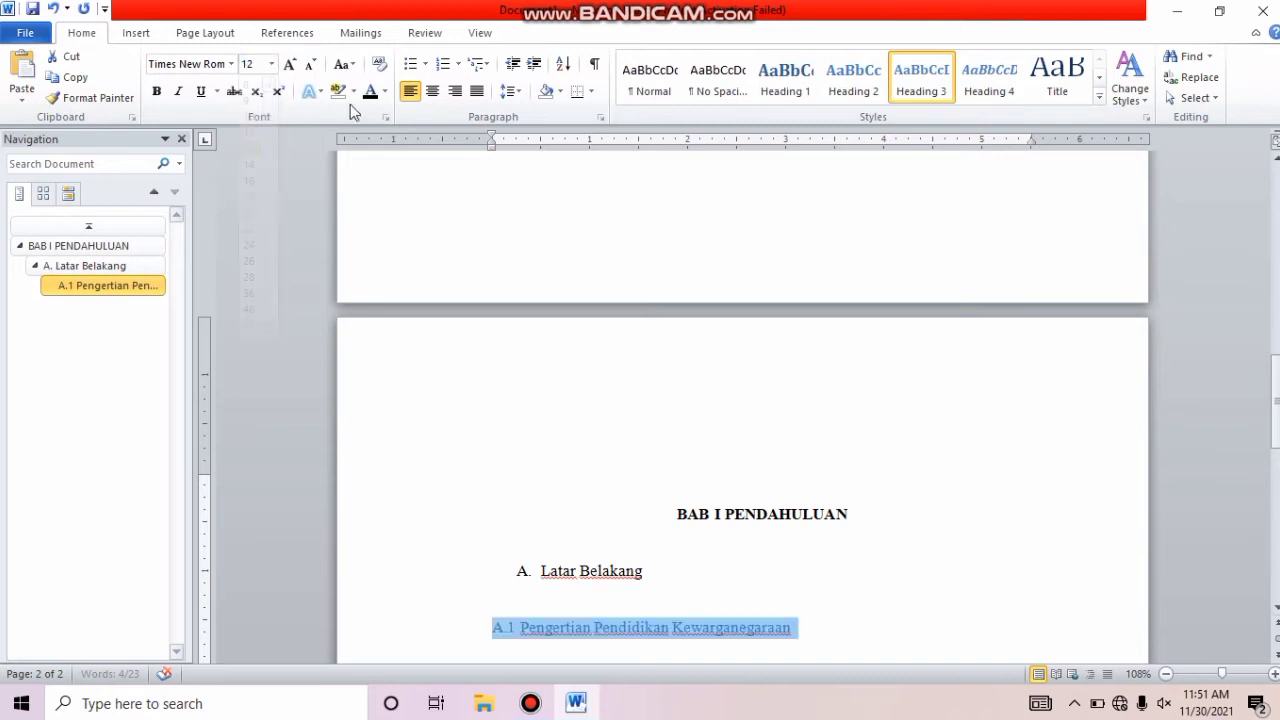
left_click(370, 95)
left_click(476, 91)
left_click(676, 566)
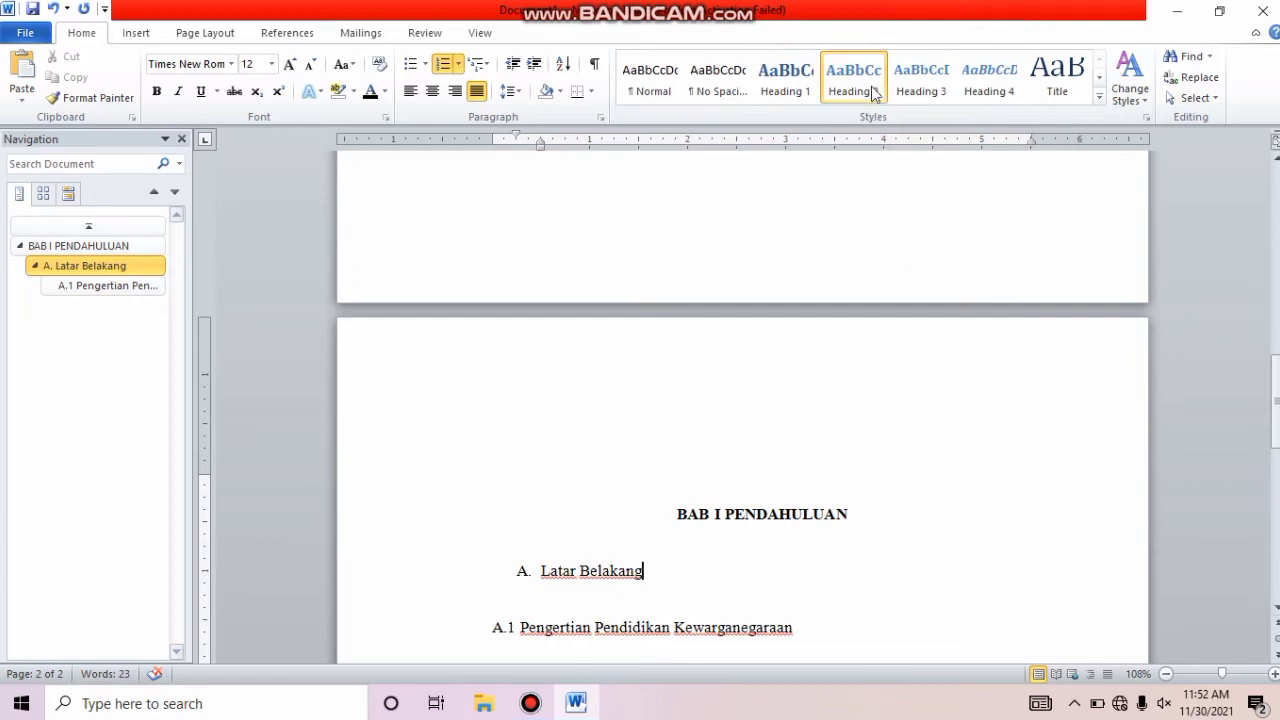
Add a line below the A.1 heading and set its font to Times New Roman, 12 pt.
left_click(642, 625)
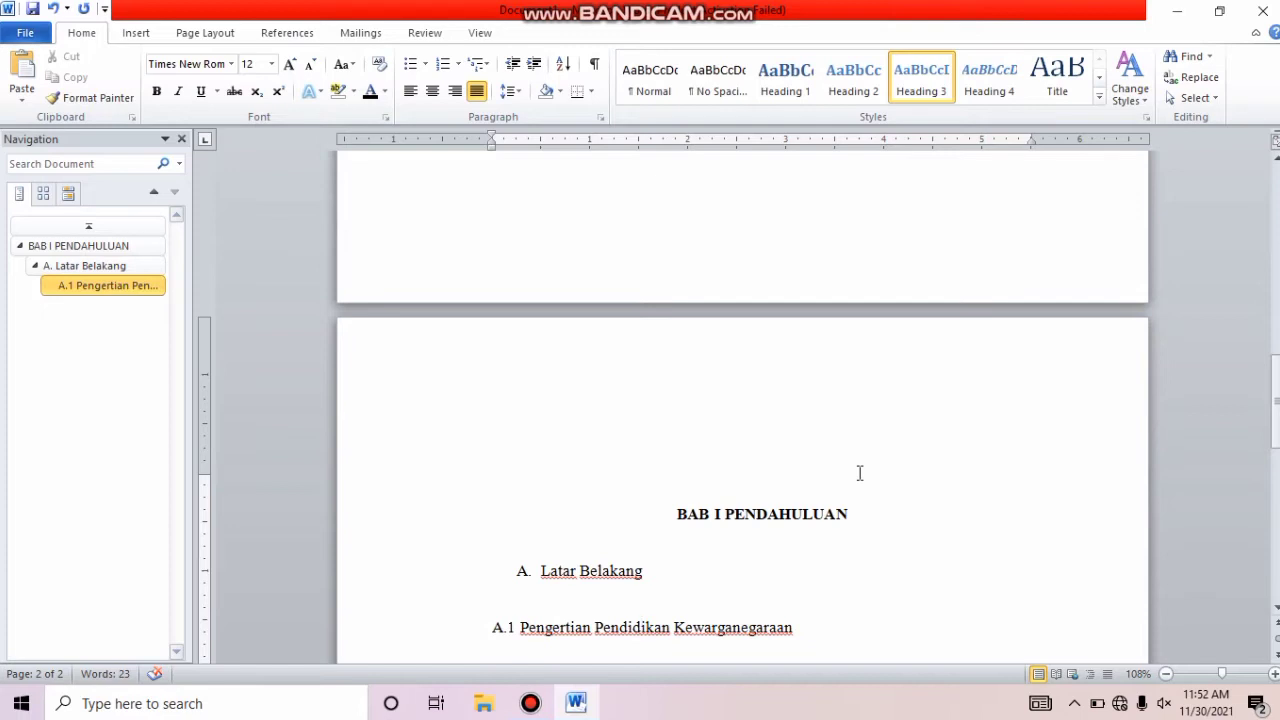
left_click(817, 637)
key("Return")
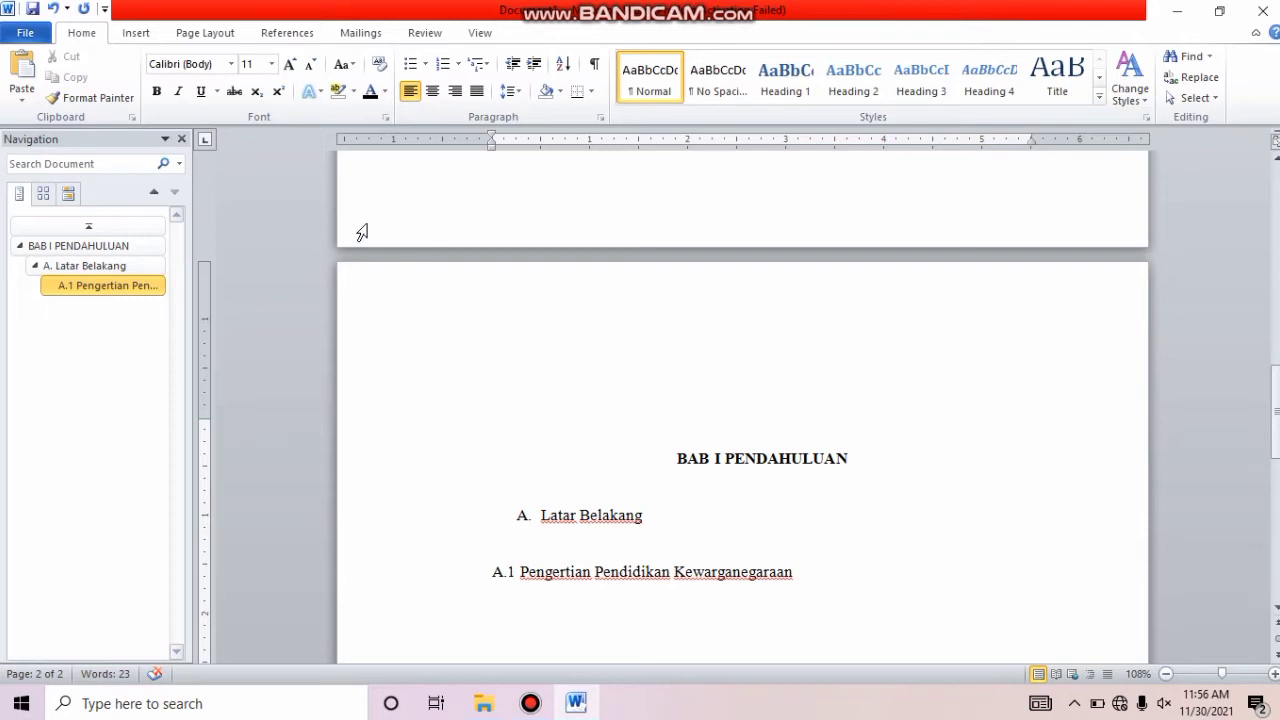
left_click(231, 64)
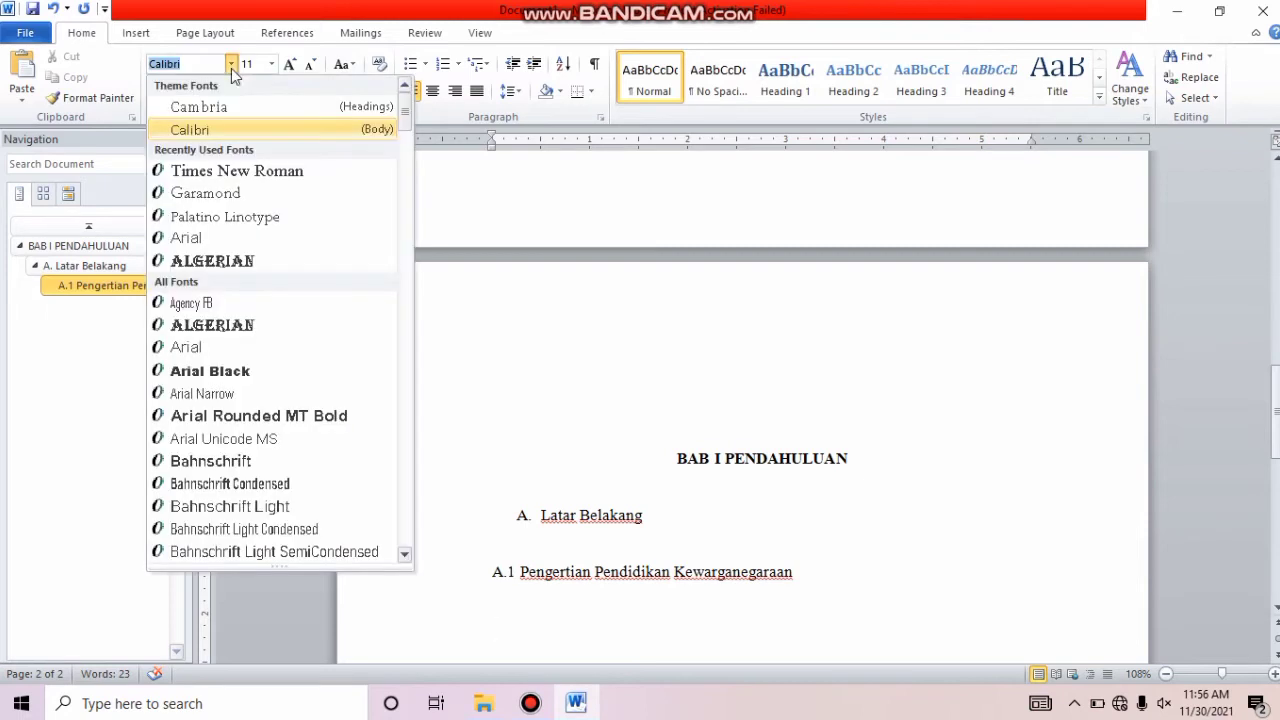
left_click(224, 172)
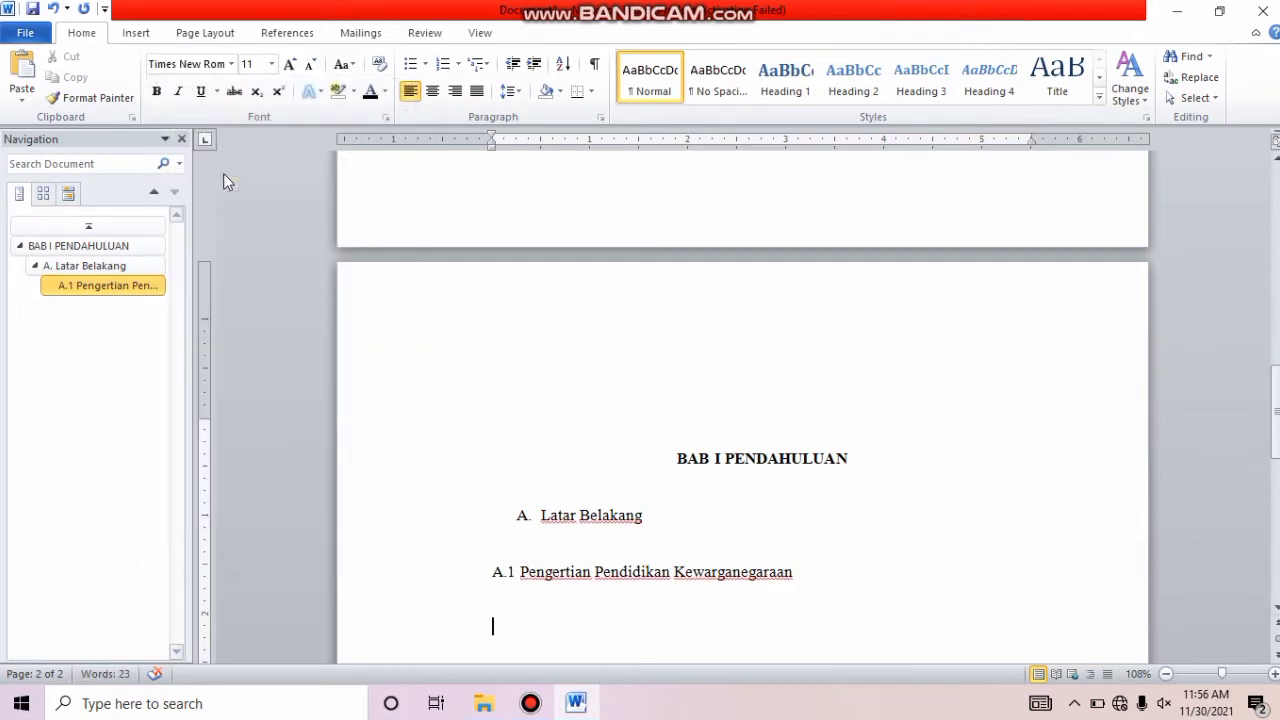
left_click(271, 64)
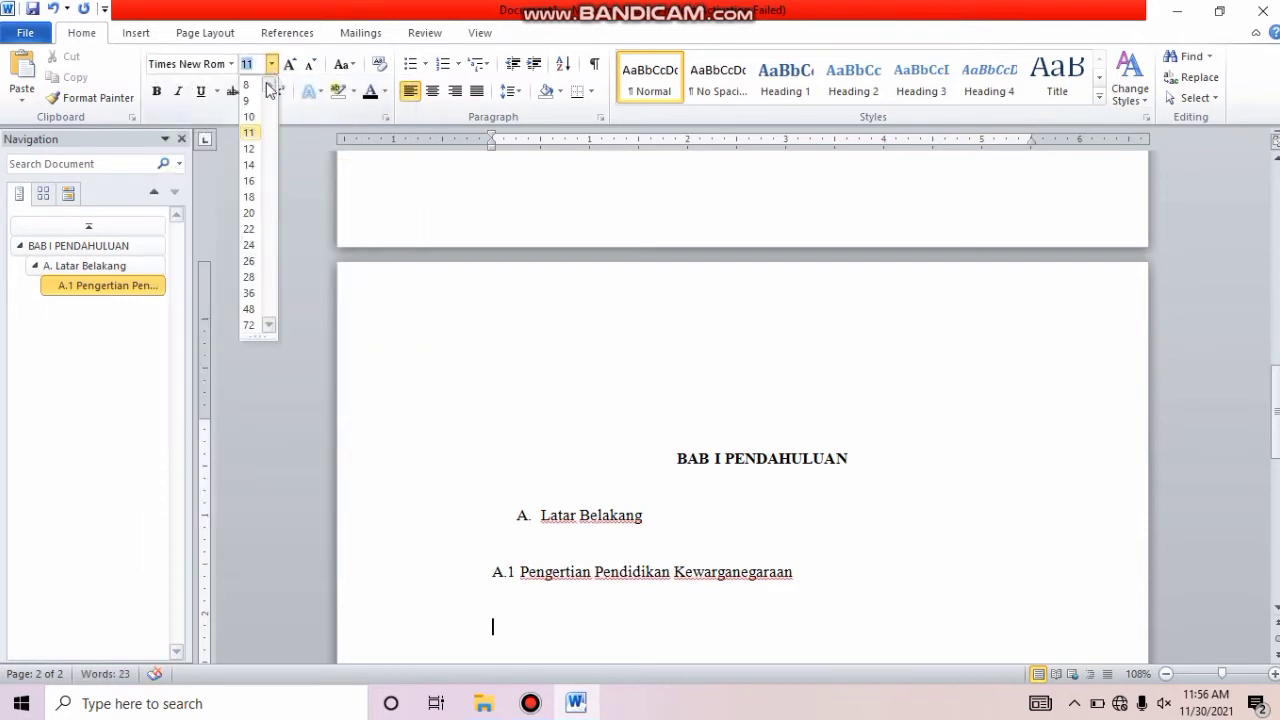
left_click(250, 148)
Justify the new body line and set its line spacing to 1.5 lines.
left_click(477, 91)
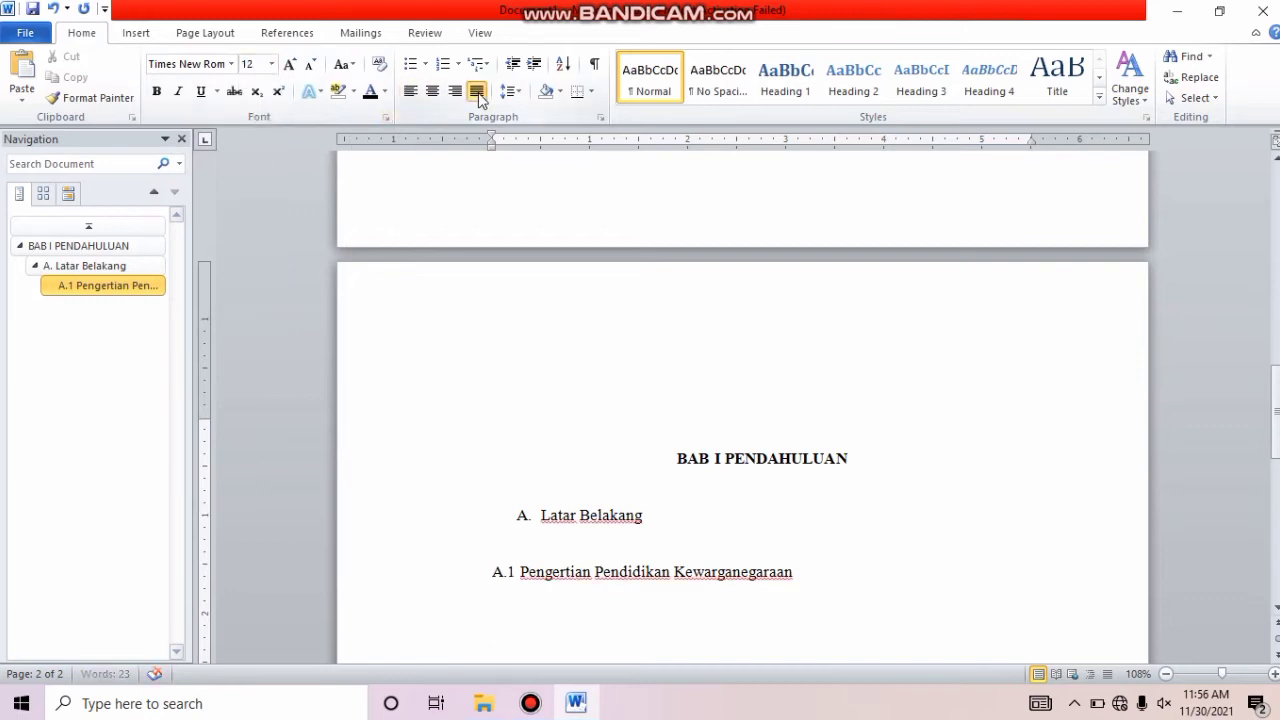
left_click(510, 91)
left_click(532, 158)
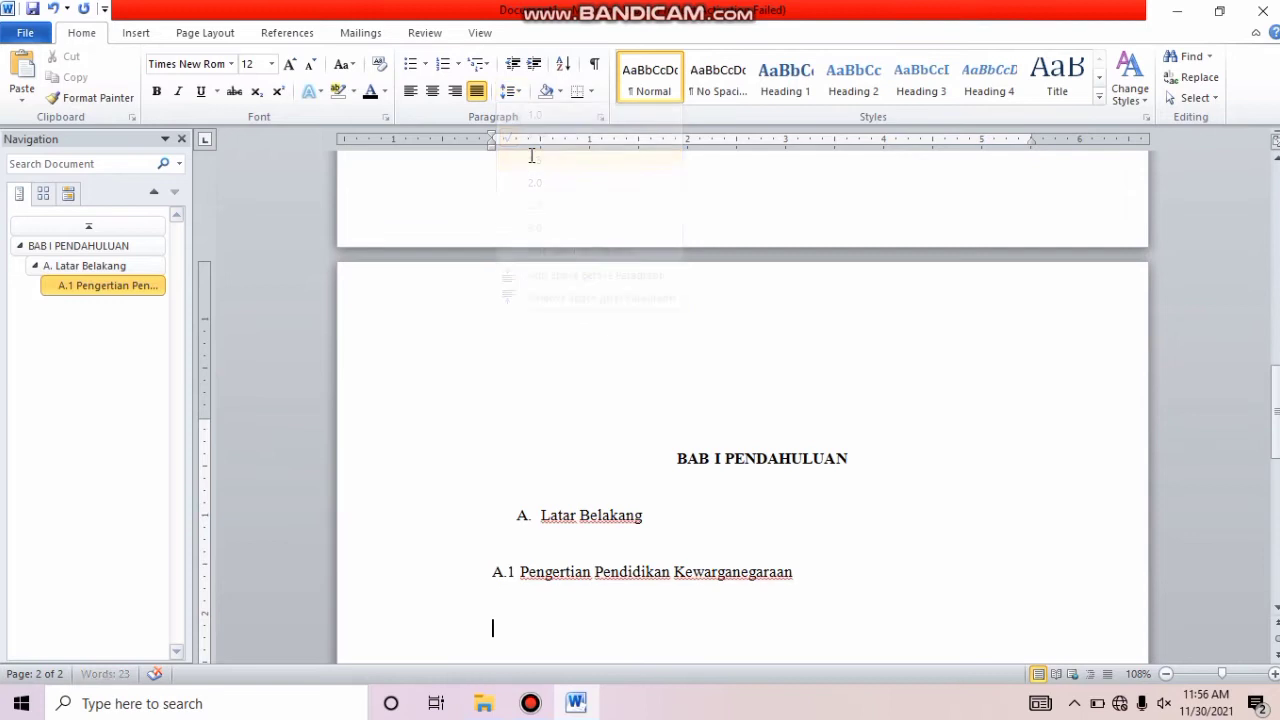
left_click(600, 117)
left_click(519, 117)
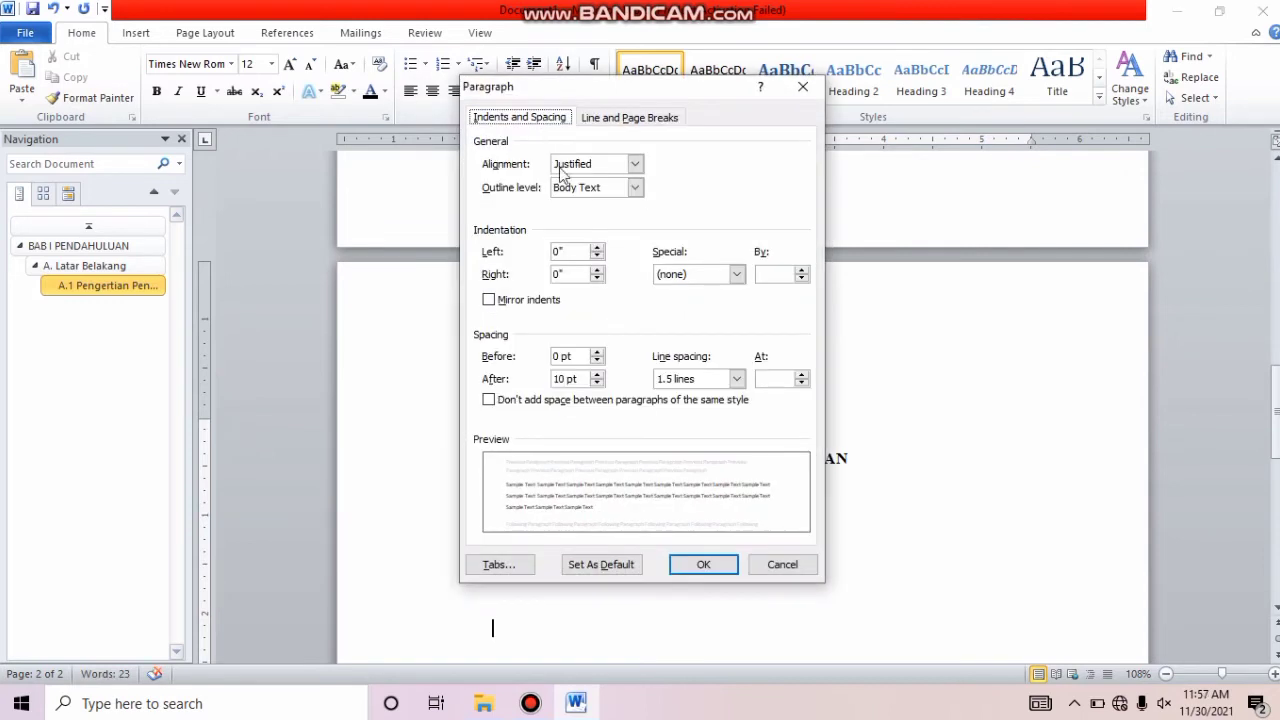
left_click(693, 562)
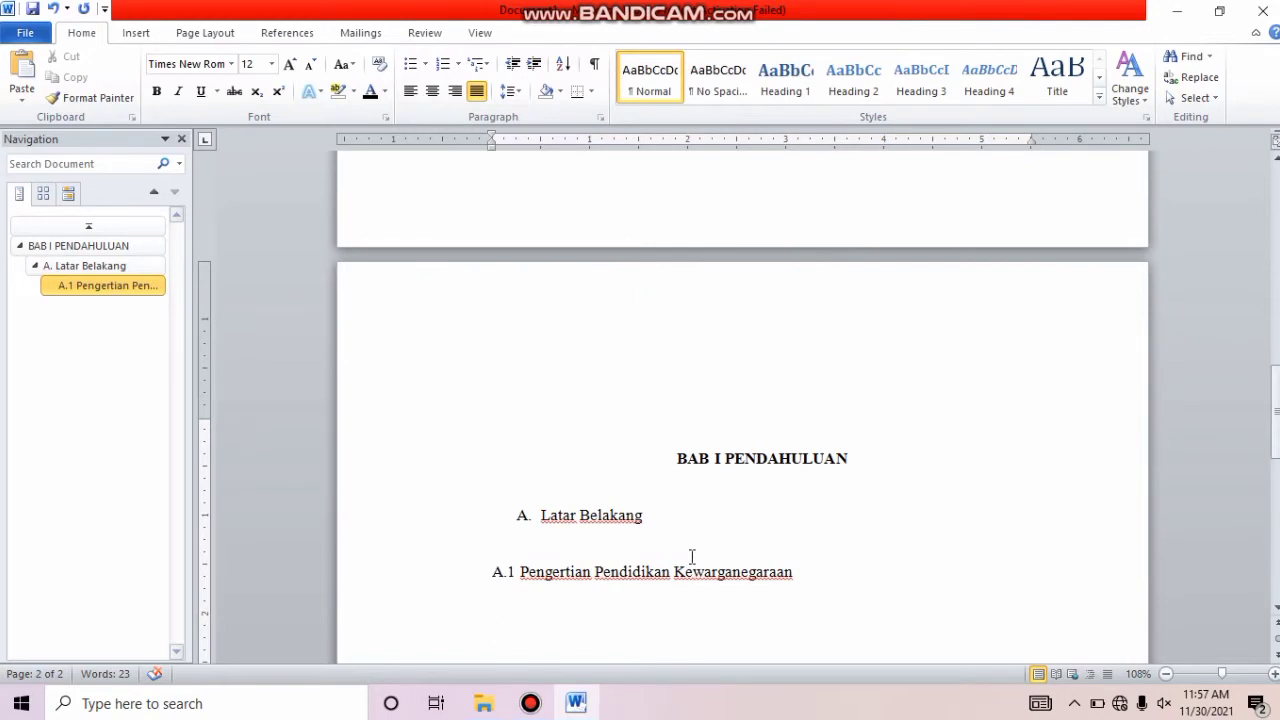
Write below the A.1 heading "Pendidikan Kewarganegaraan adalah program pendidikan yang memuat bahasan tentang masalah kebangsaan,".
type("P")
key("BackSpace")
type("Pendidikan Kewarganegaraan")
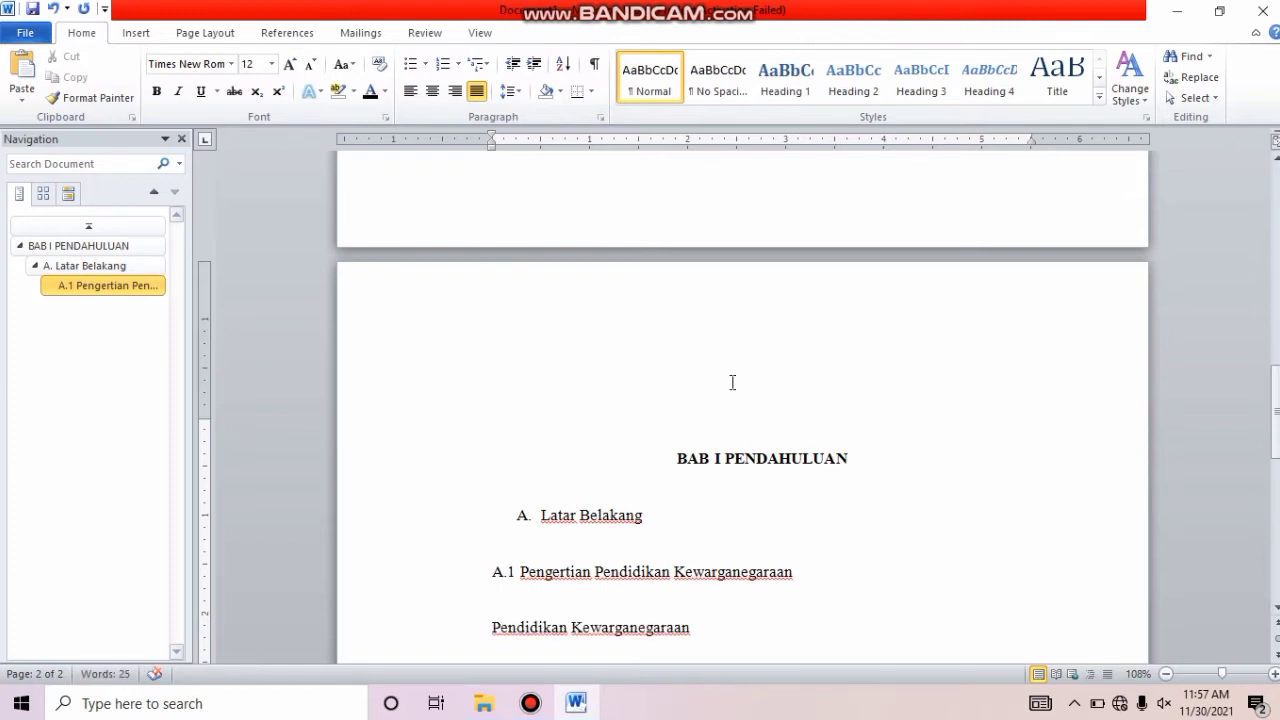
type(" adalah p")
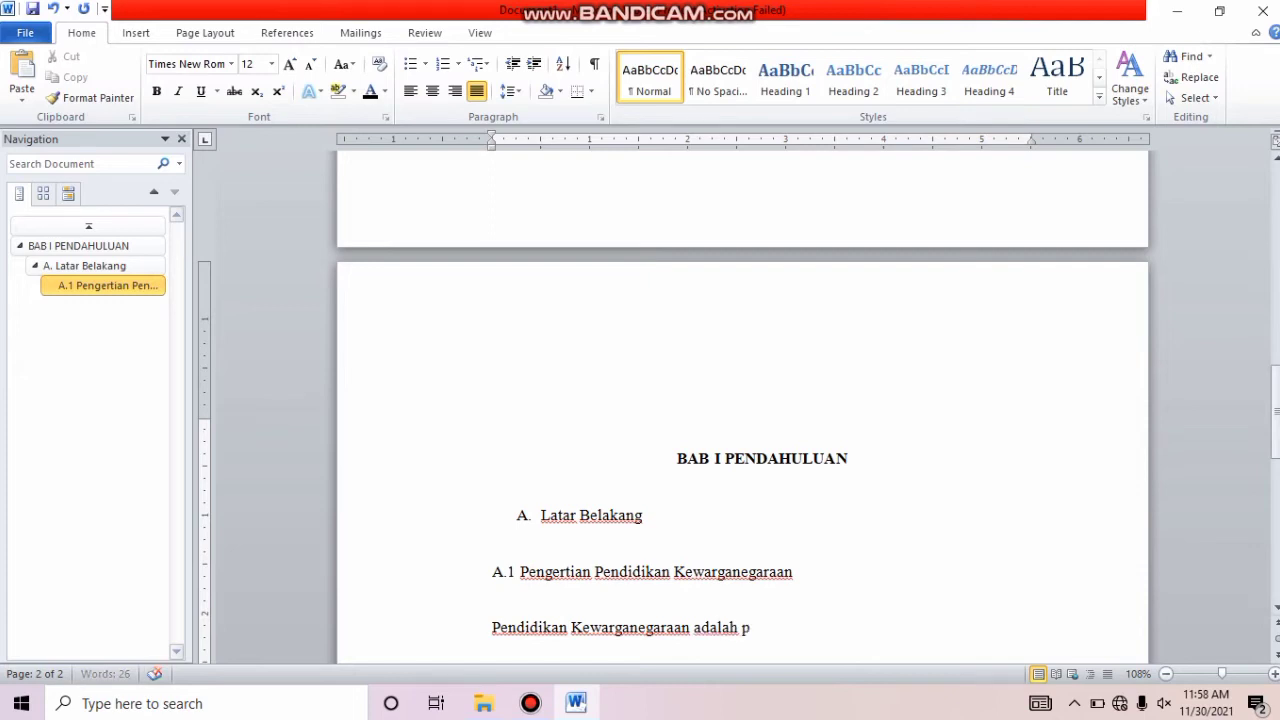
type("rogram pendidikan ")
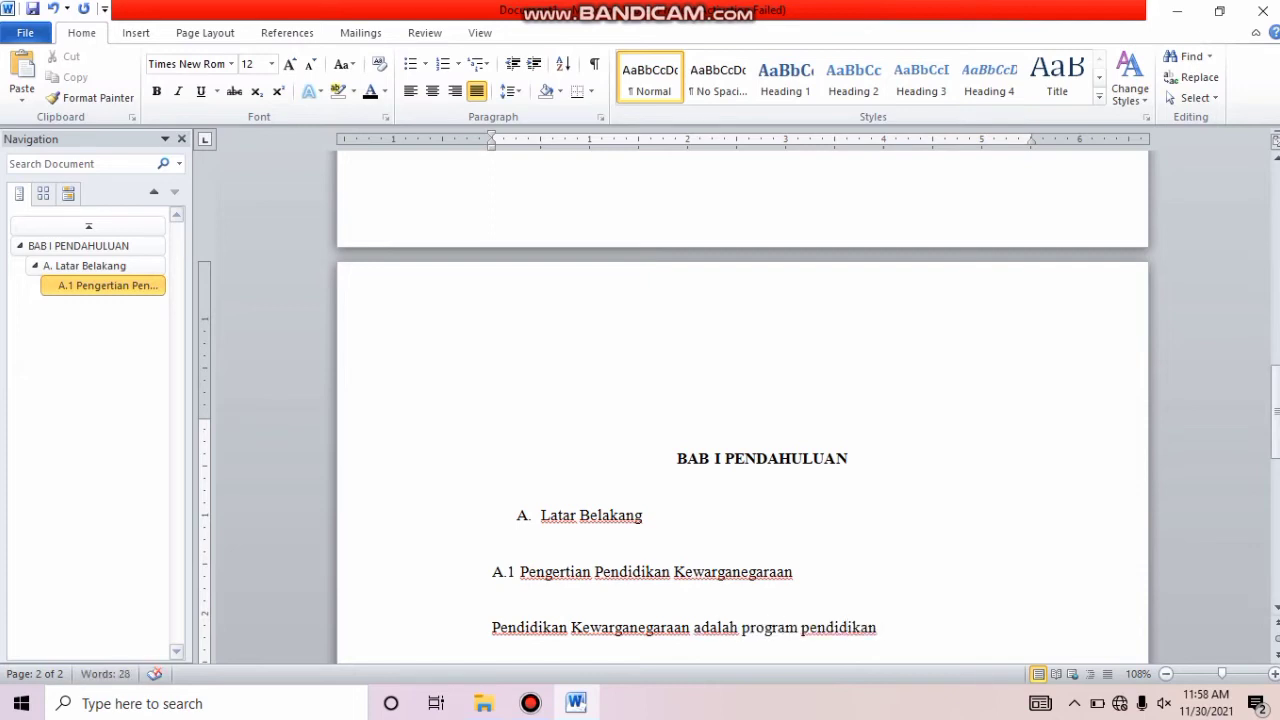
type("yang memuat bahasan")
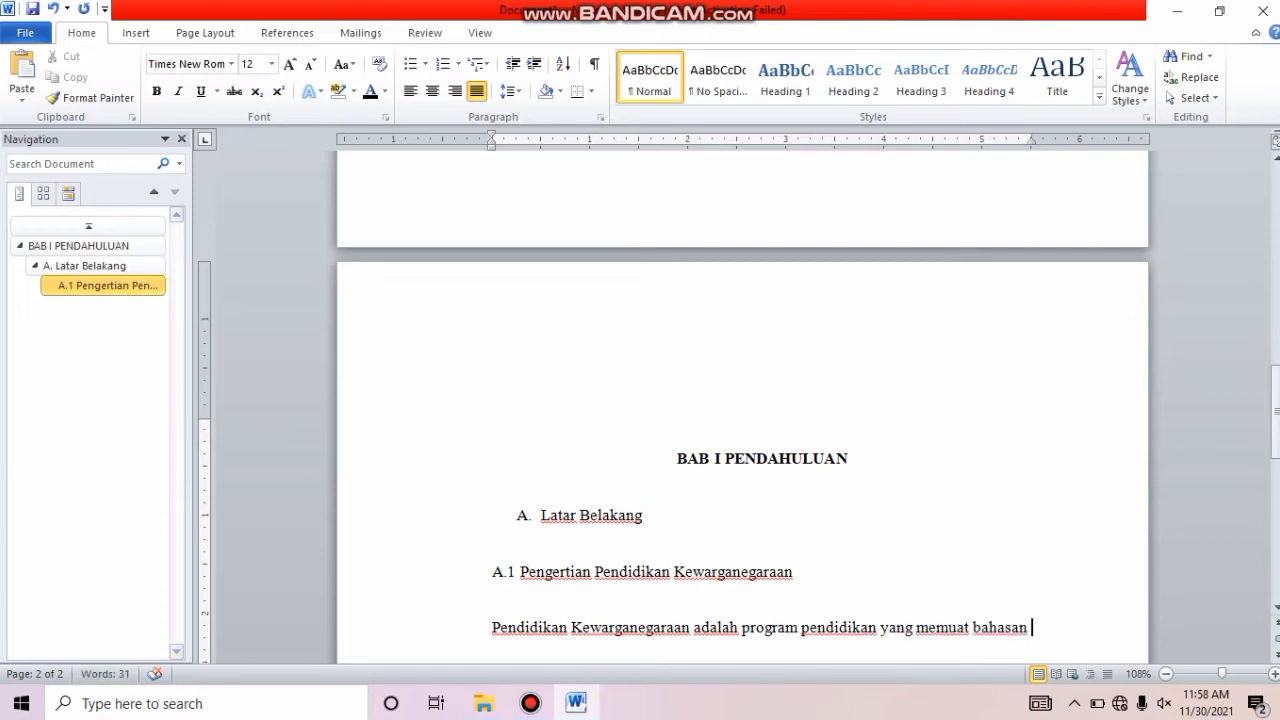
type(" tentang masa")
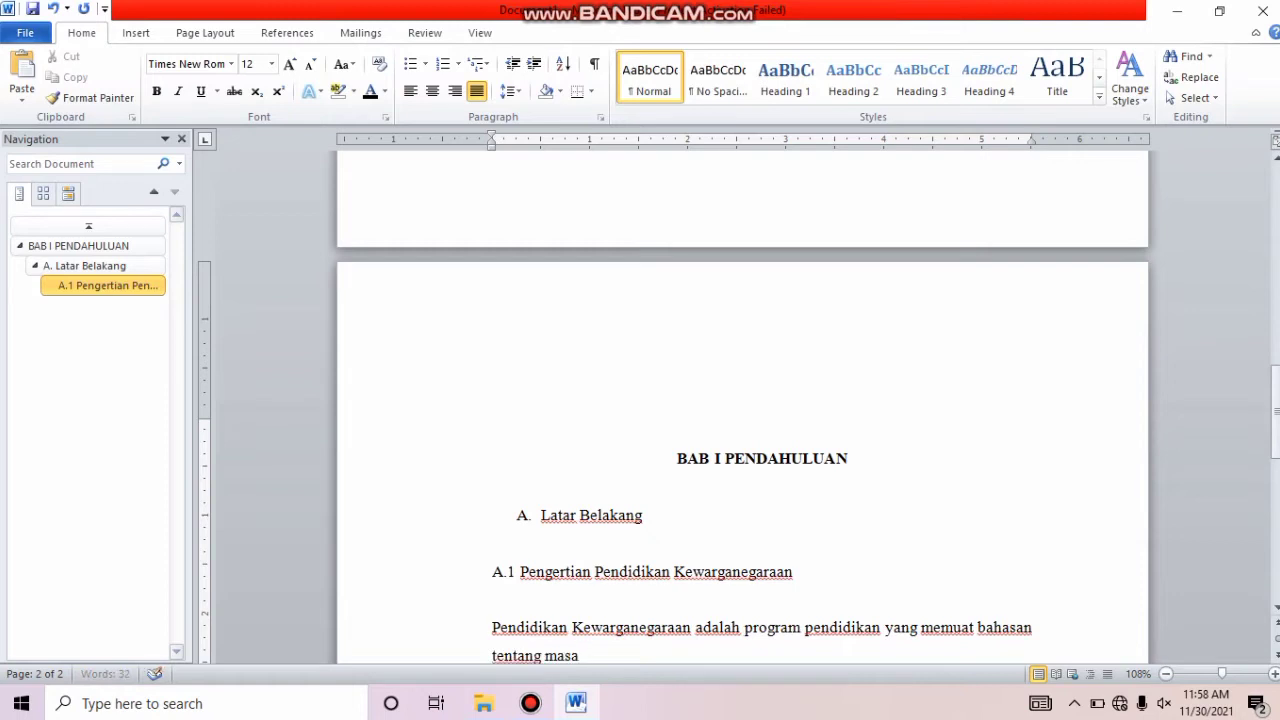
type("lah kebangsaan. ")
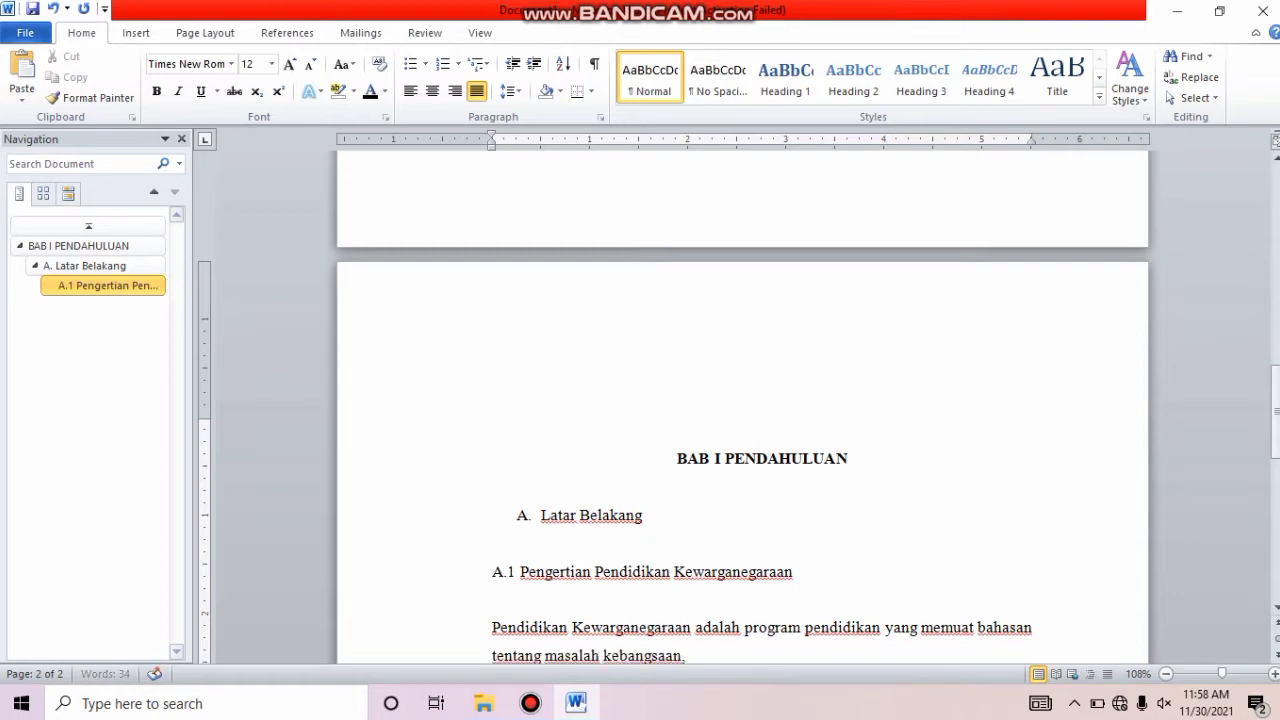
Continue the paragraph with "Kewarganegaraan dalam hubungannya dengan negara, demokrasi, Hak Asasi Manusia, dan masyarakat madani yang".
type("Kewarganegaraan dalam hubungannya")
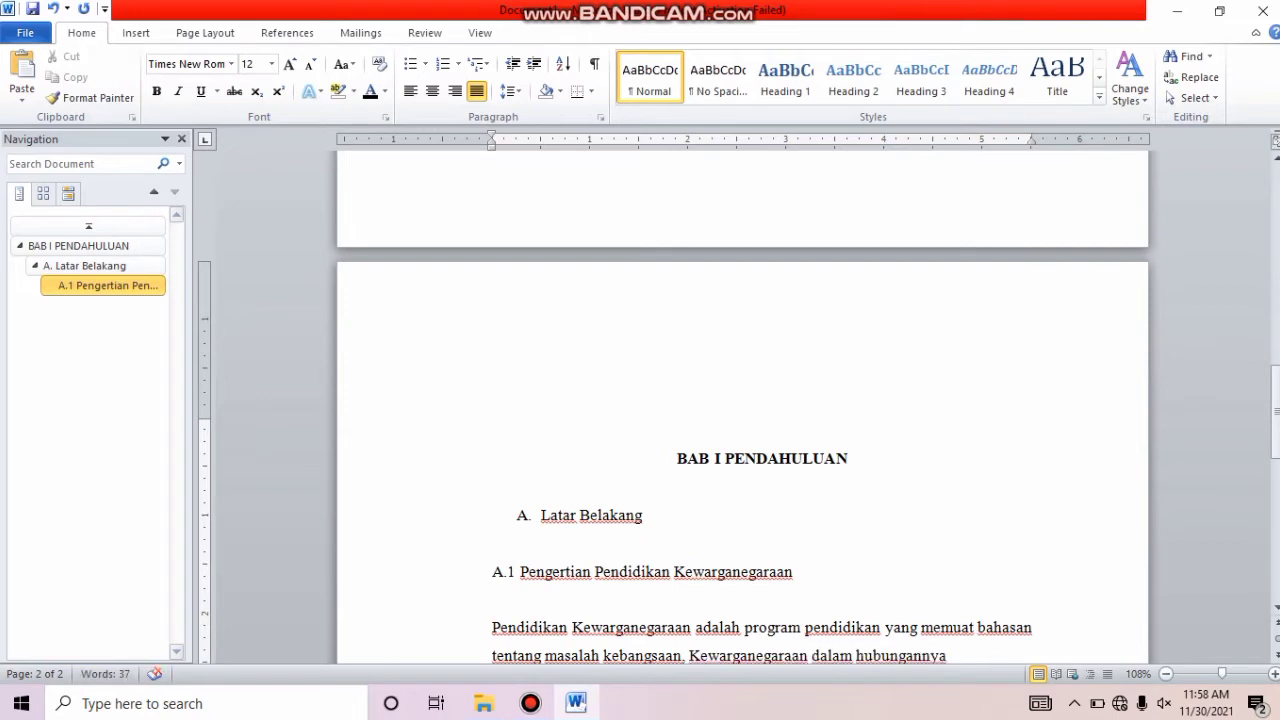
type(" dengan negara. ")
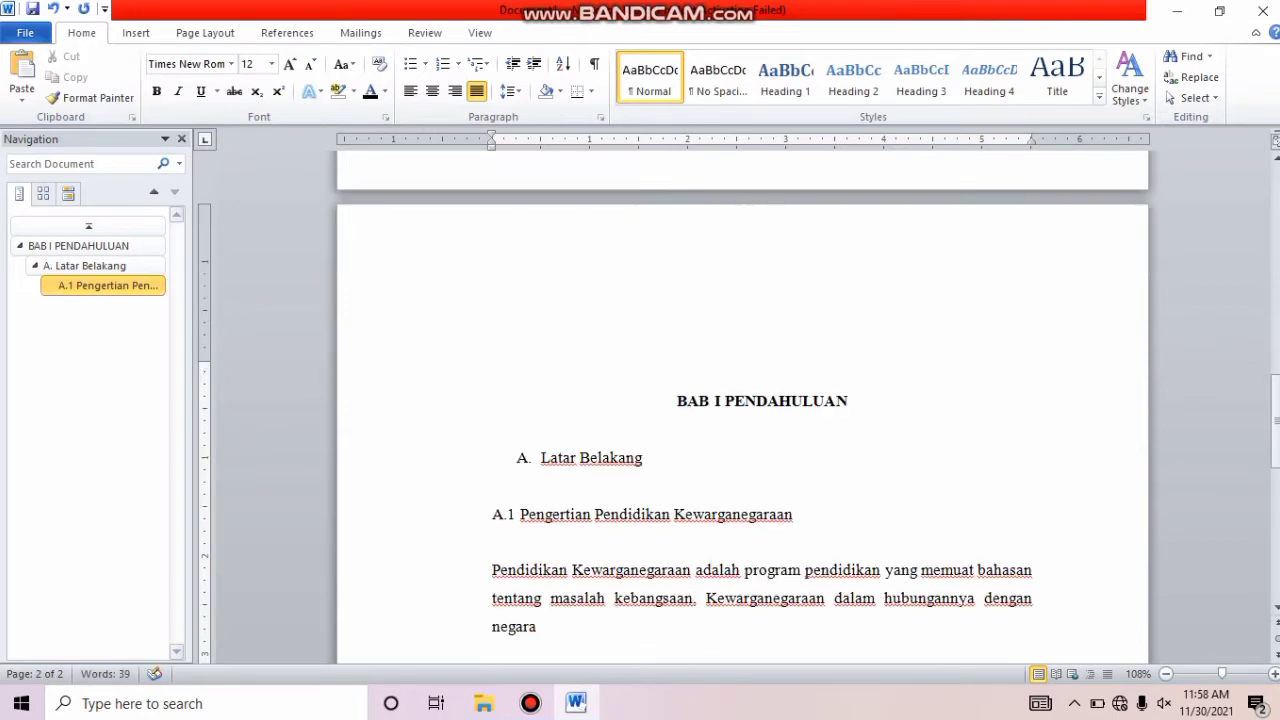
type("demokrasi.")
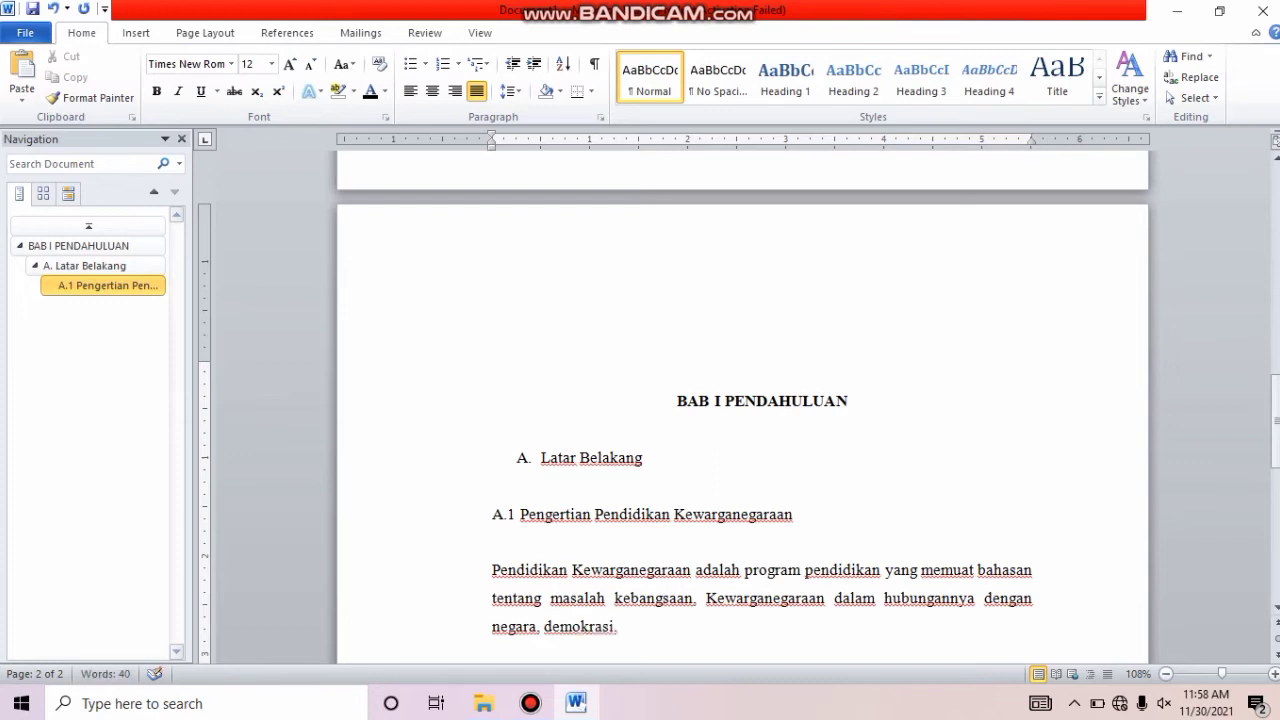
type(" Hak Asasi Manusia")
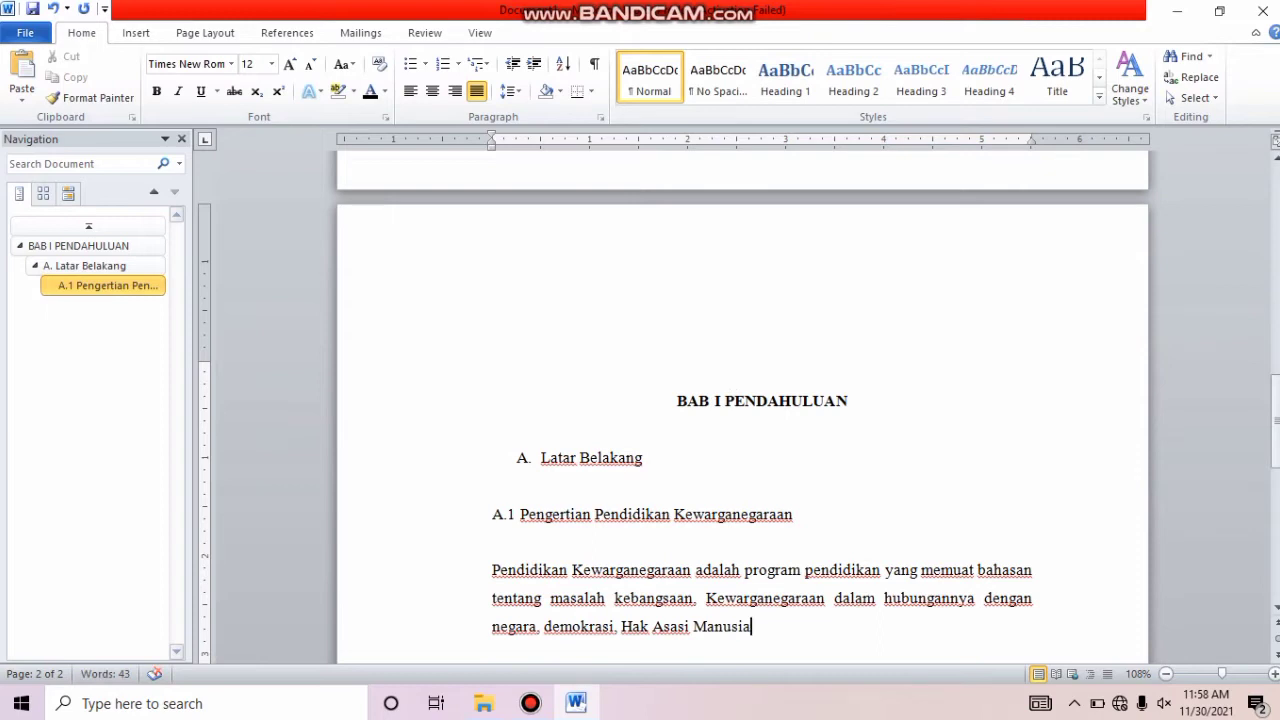
type(", dan masyarakat")
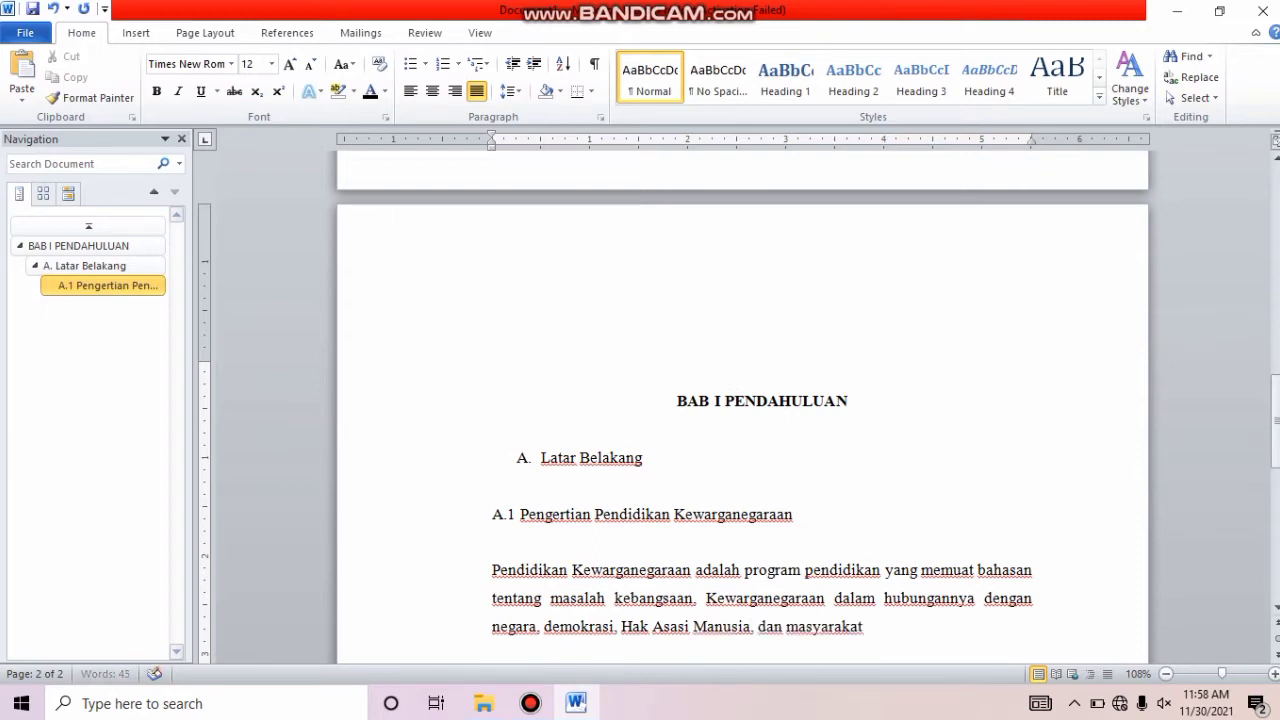
type(" madani yang")
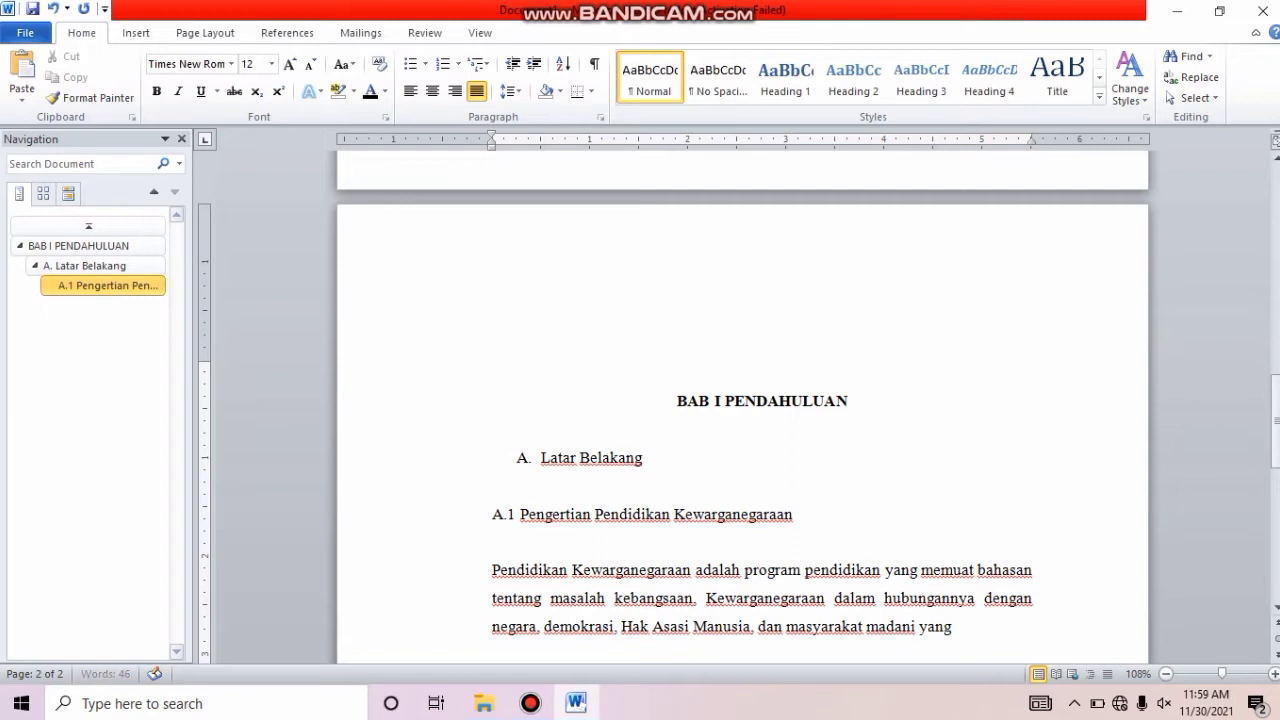
Extend the sentence with "dalam implementasinya menerapkan prinsip-prinsip pendidikan demokratis dan humanis".
type(" dalam implementasinya ")
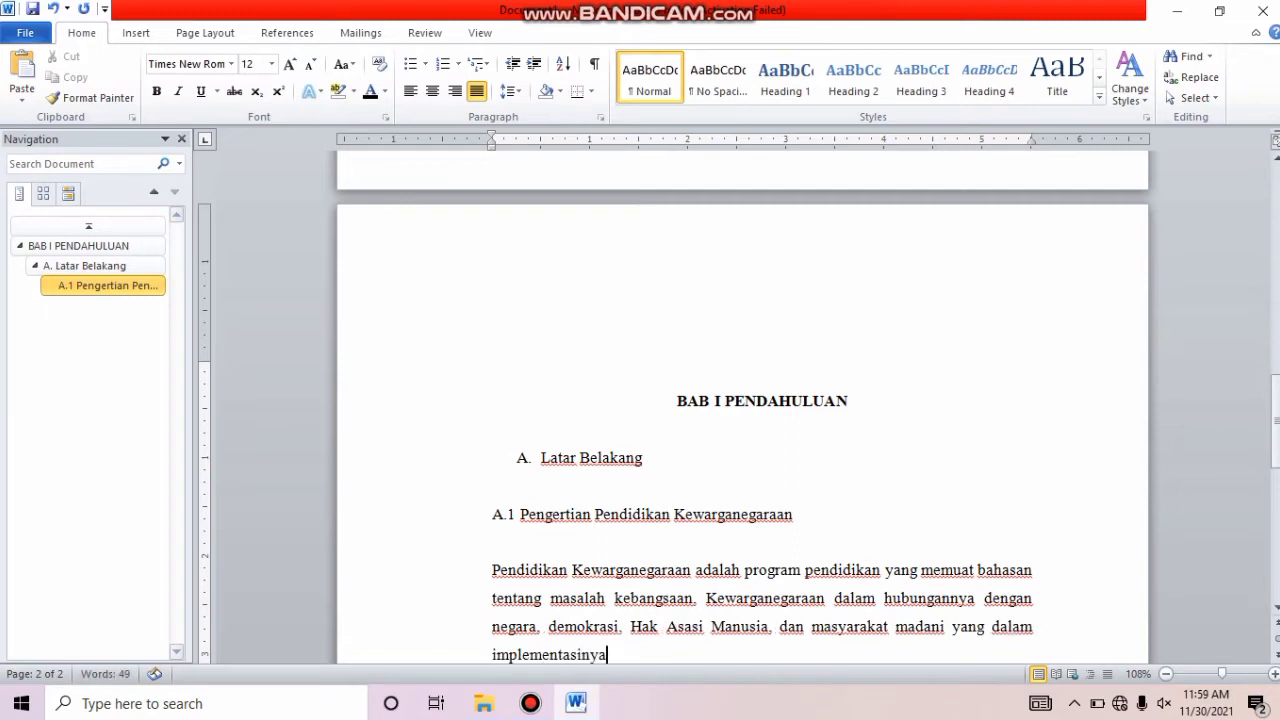
type("mener")
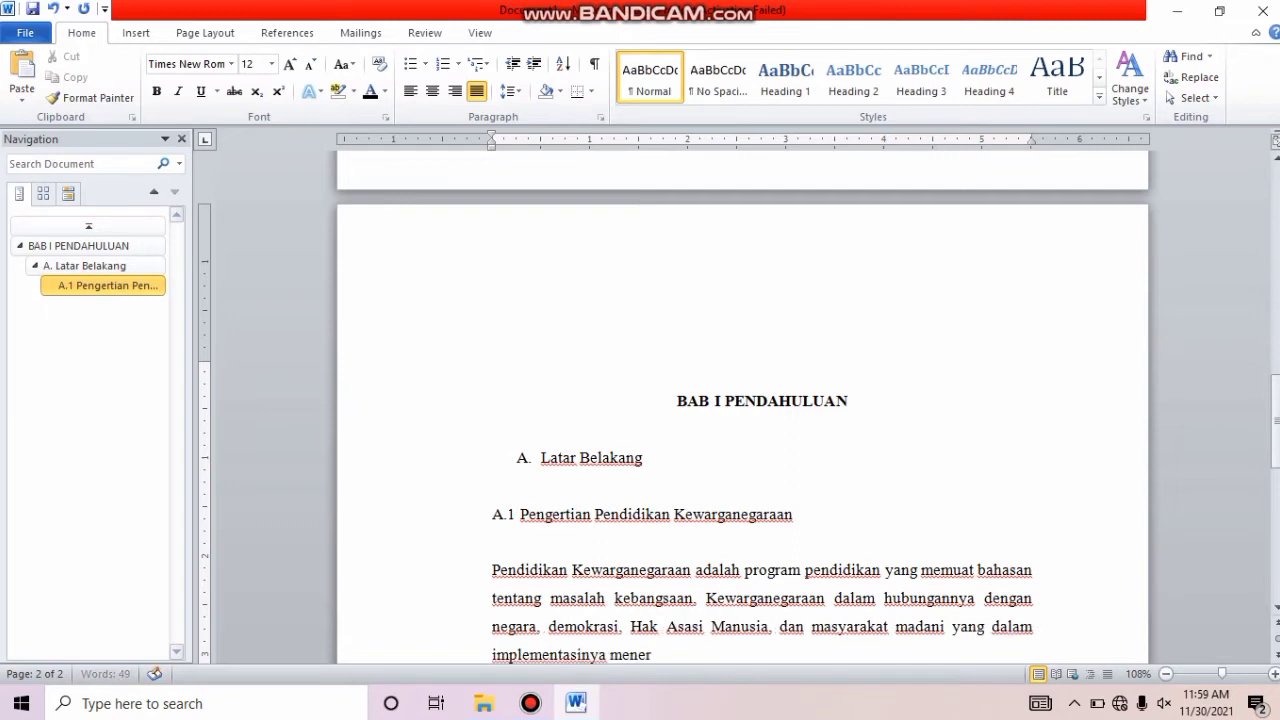
type("apkan prinsip-prinsip pendidikan demokratis dan humanis")
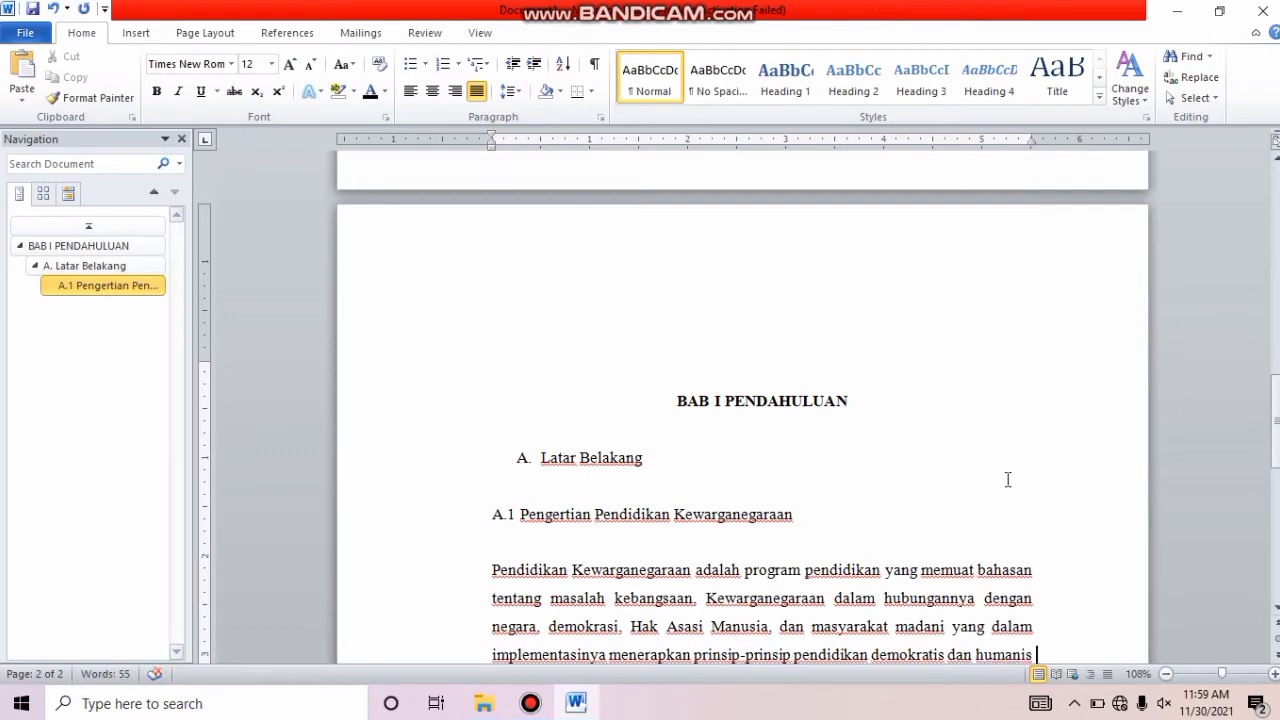
Indent the first line of the body paragraph under the A.1 heading.
left_click(1276, 607)
left_click(1276, 607)
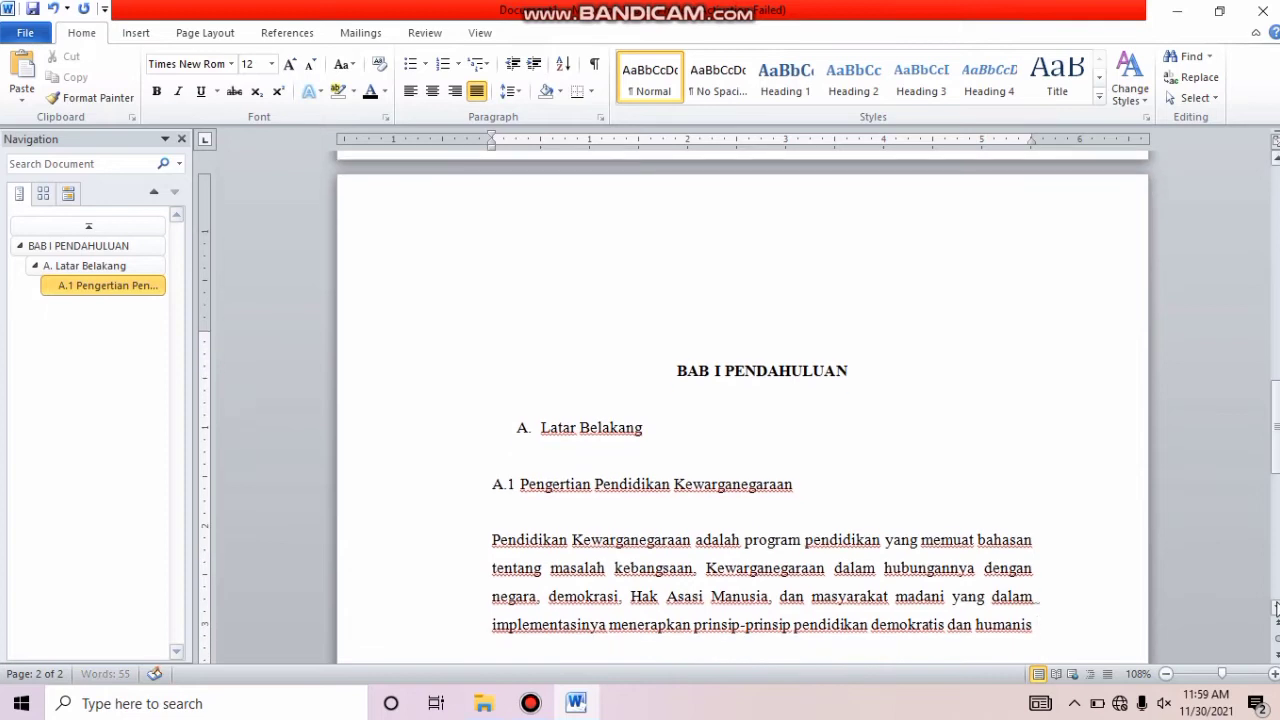
left_click(1276, 607)
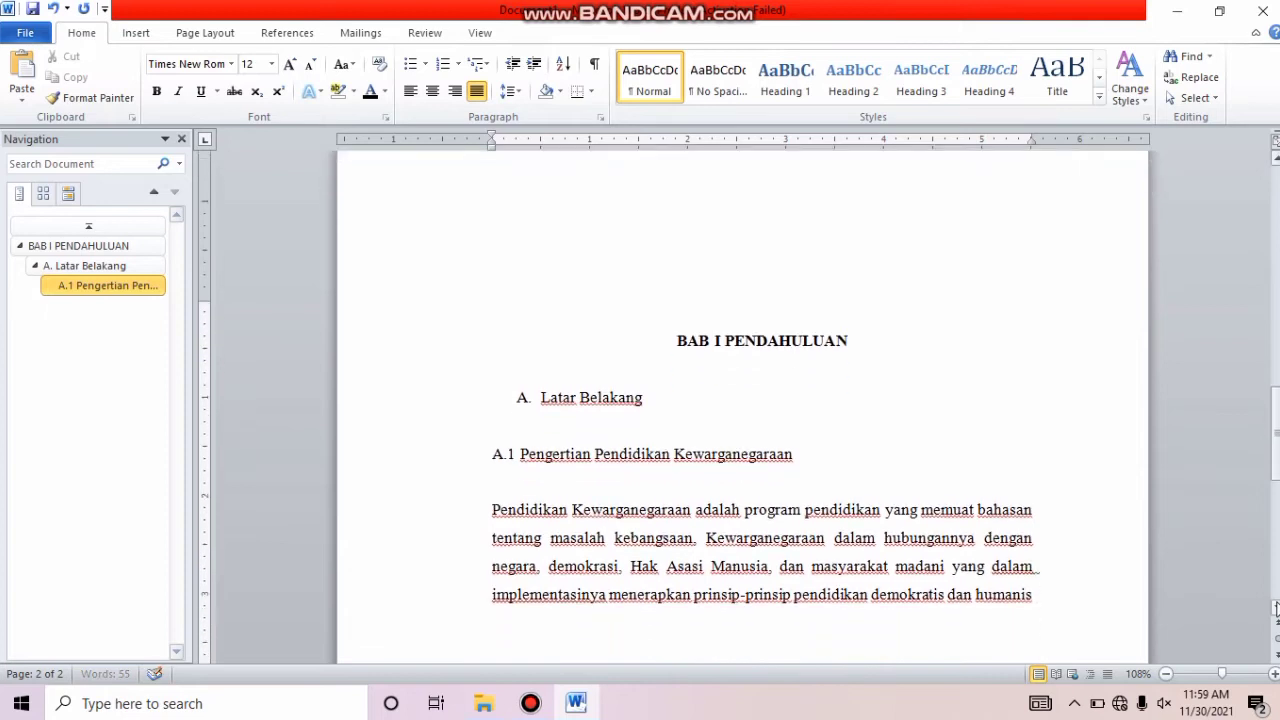
left_click(492, 509)
key("Tab")
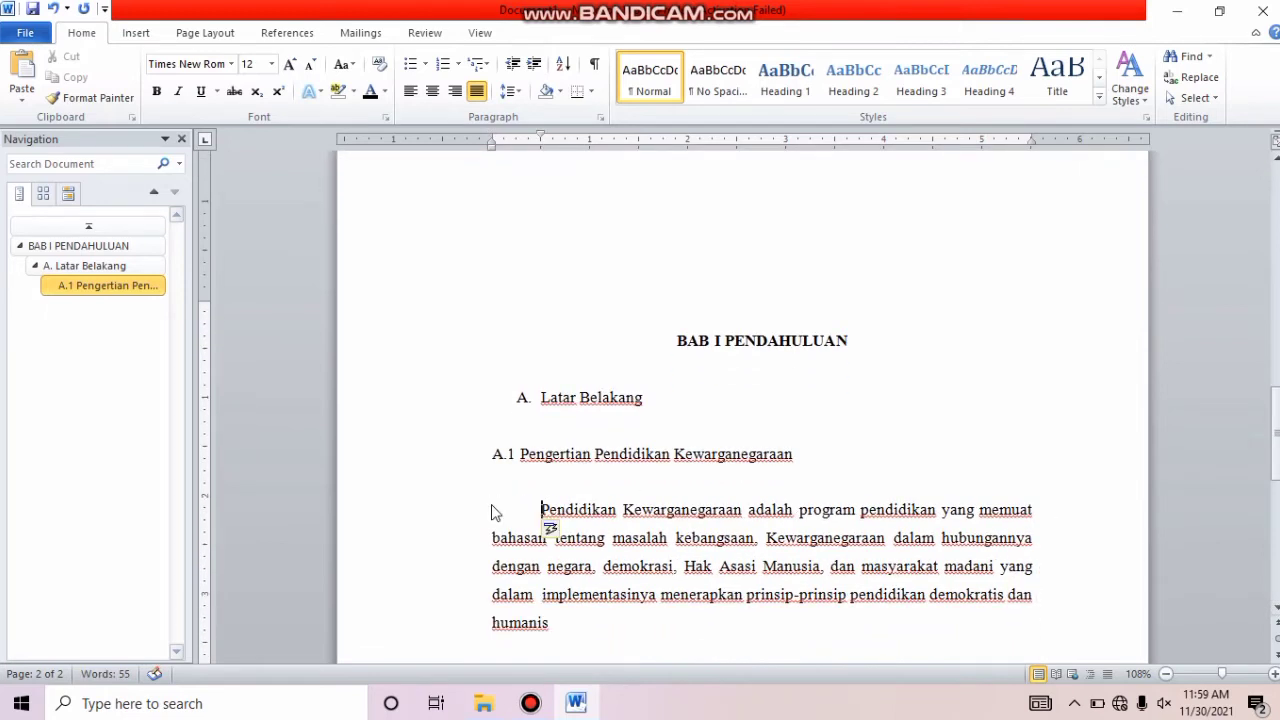
Start a new citation source at the end of the paragraph and open its author name editor.
left_click(553, 628)
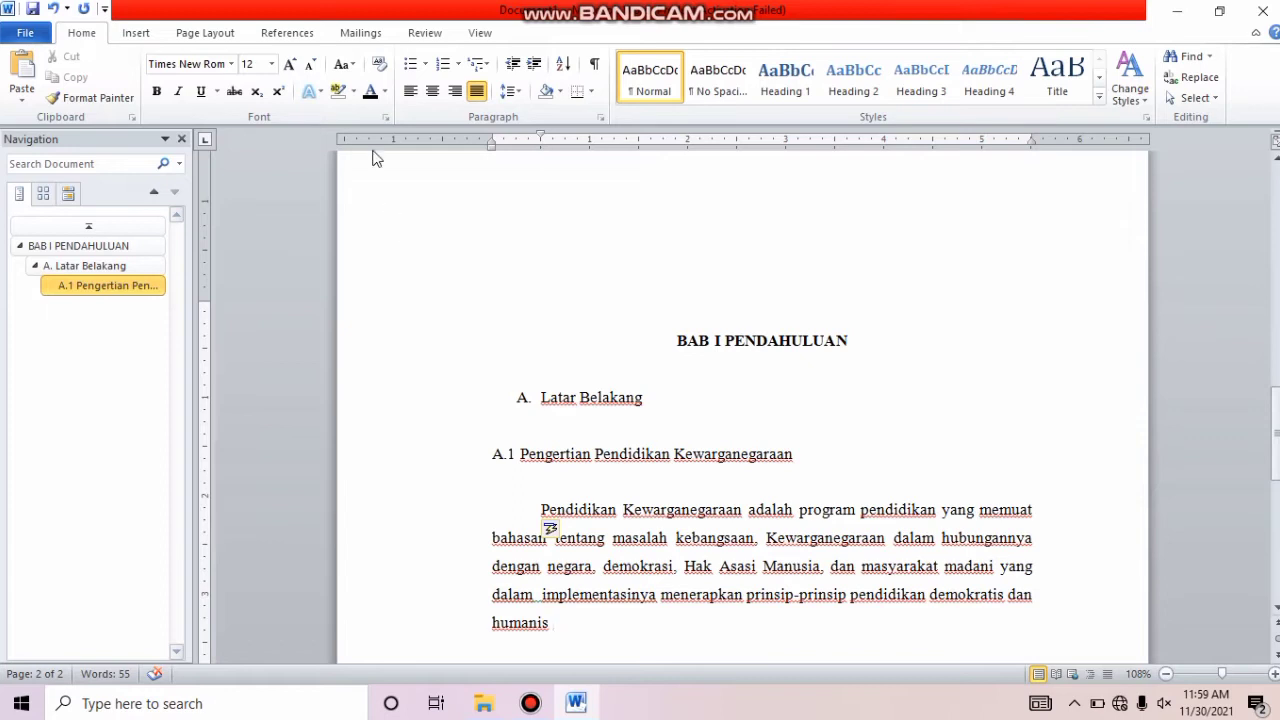
left_click(297, 38)
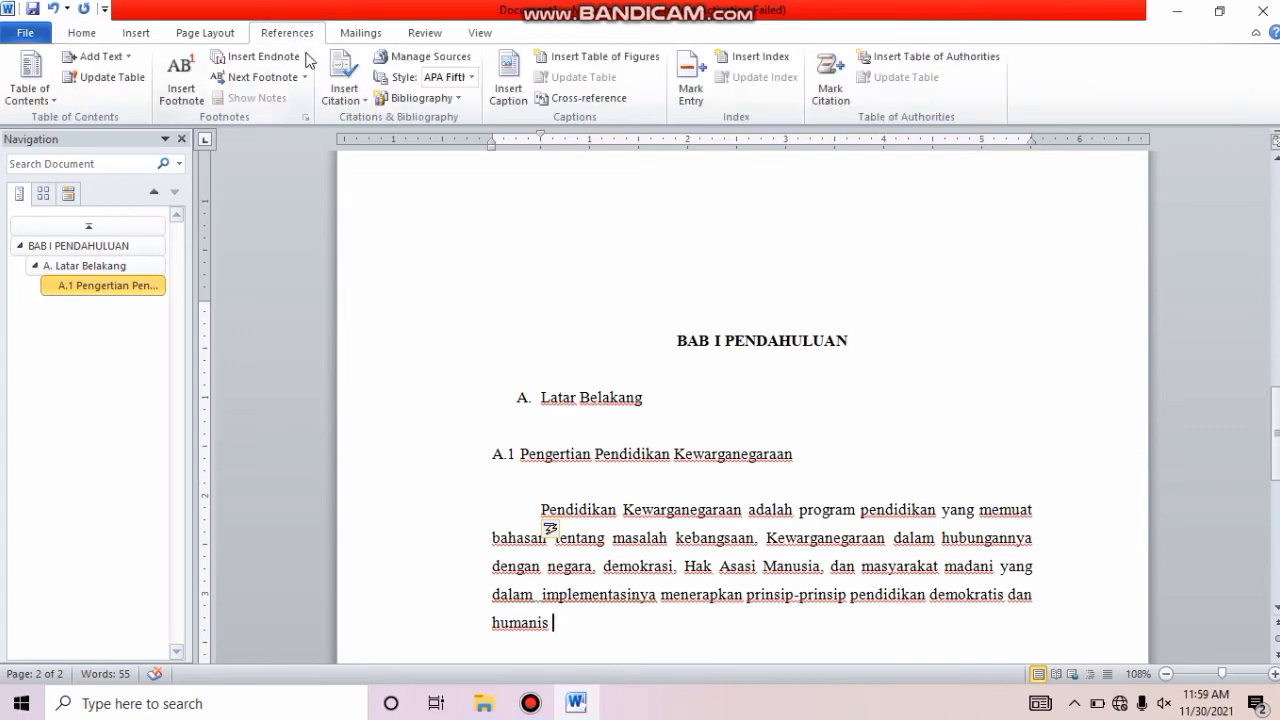
left_click(361, 102)
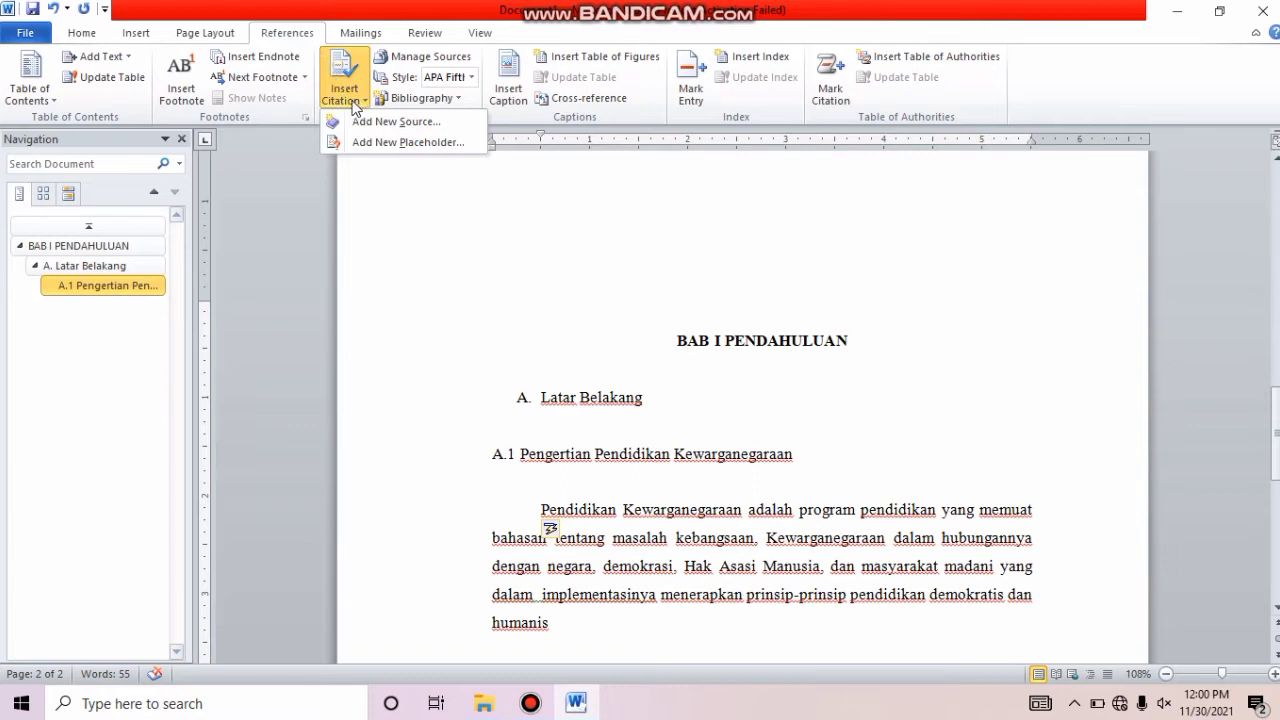
left_click(420, 123)
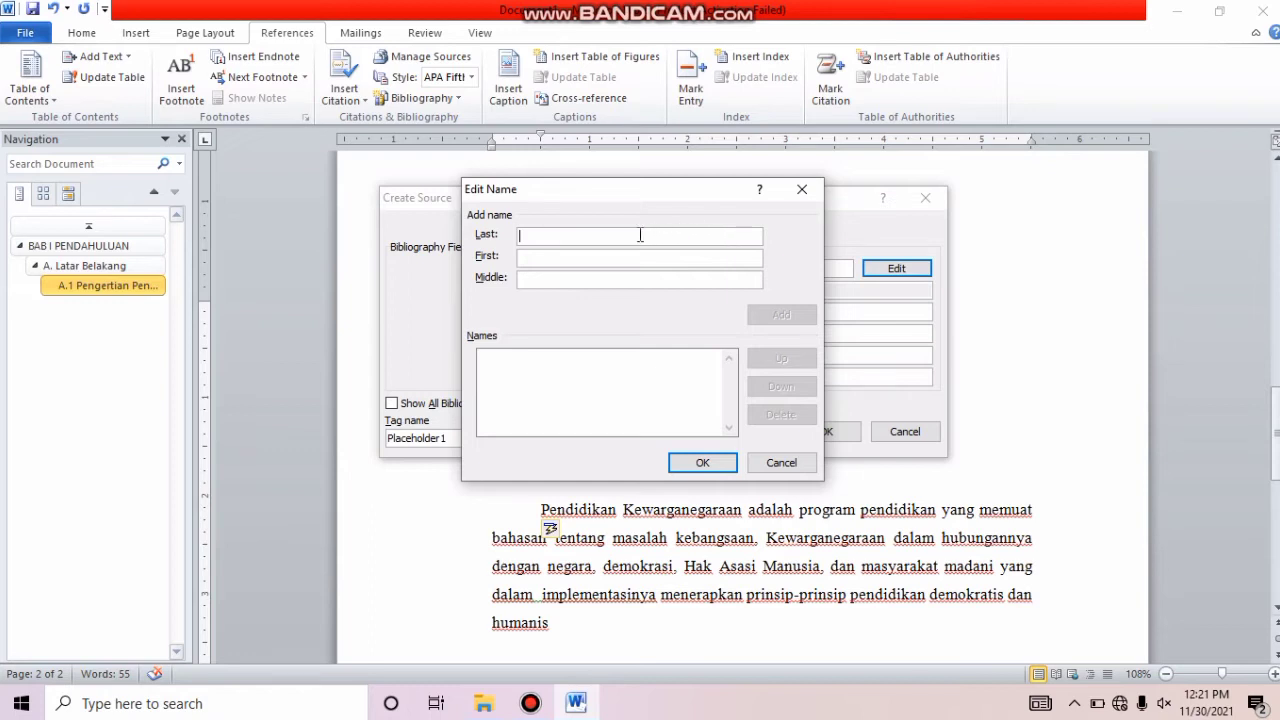
Enter the first author's last and first names and add them to the source's name list.
type("Fauzi")
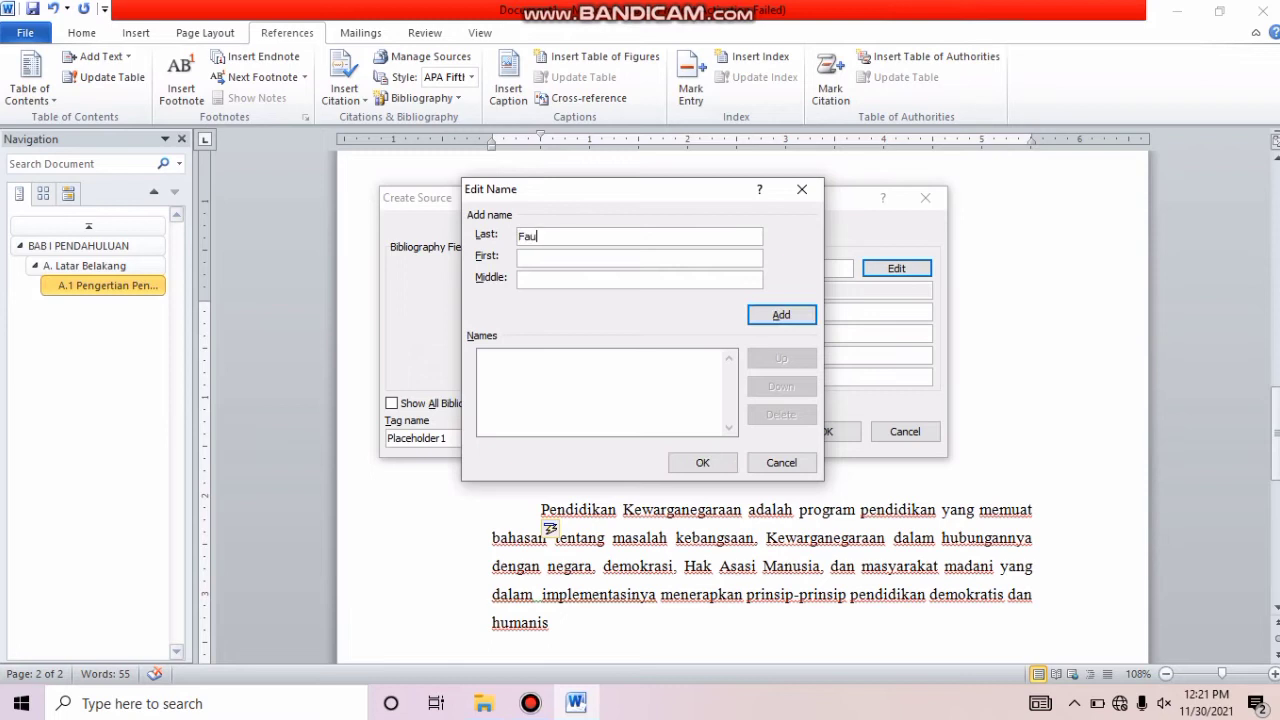
left_click(590, 259)
type("Imron")
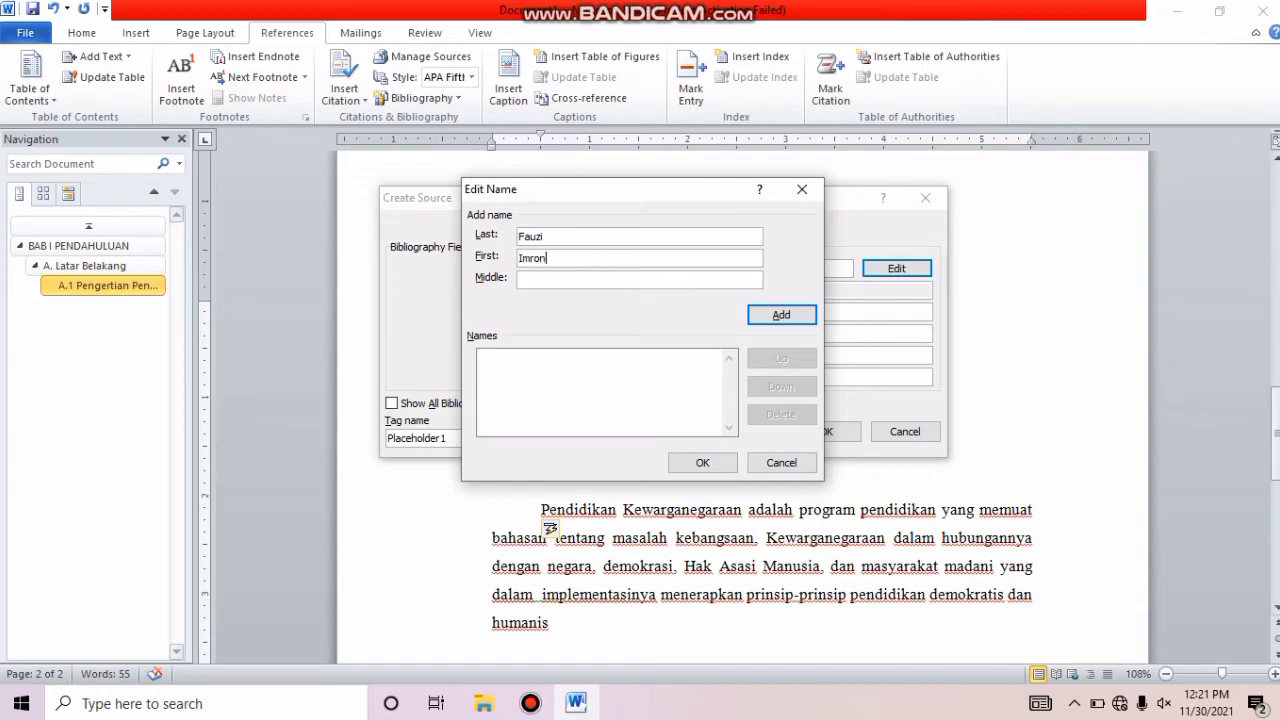
left_click(773, 312)
Add the second author by first name only to the source's name list and accept the author names.
left_click(741, 258)
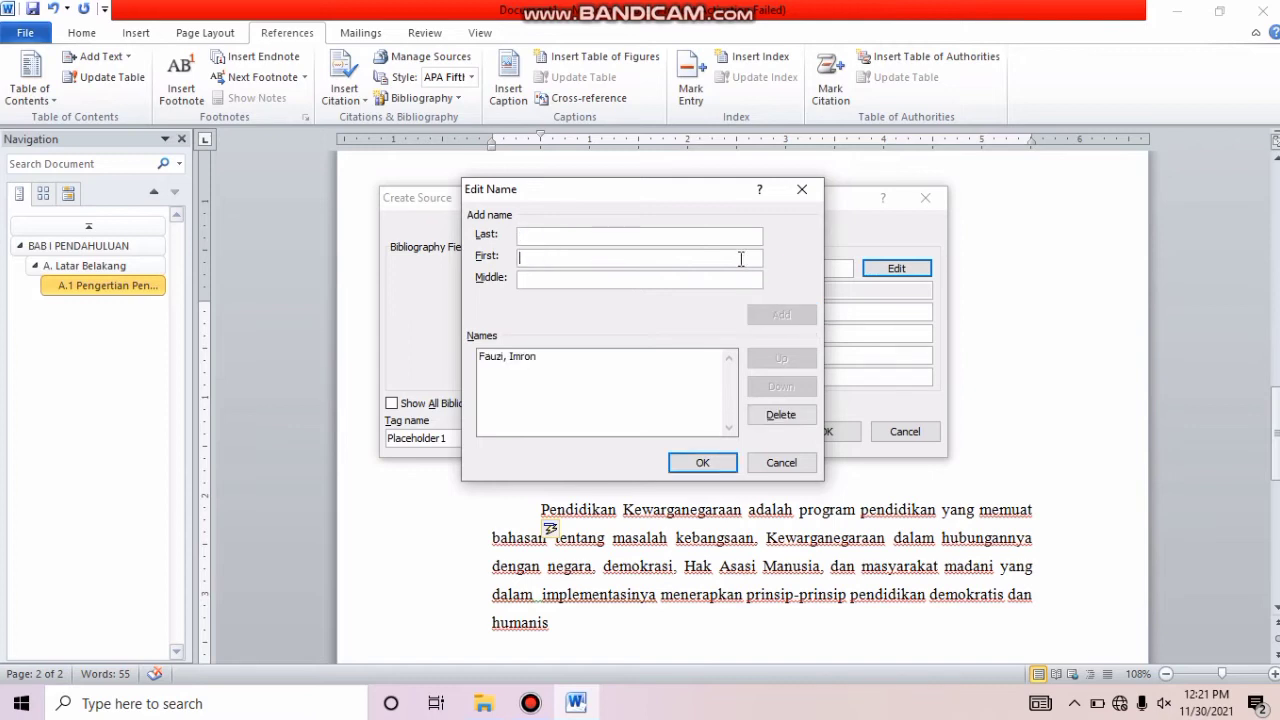
type("Srikanto")
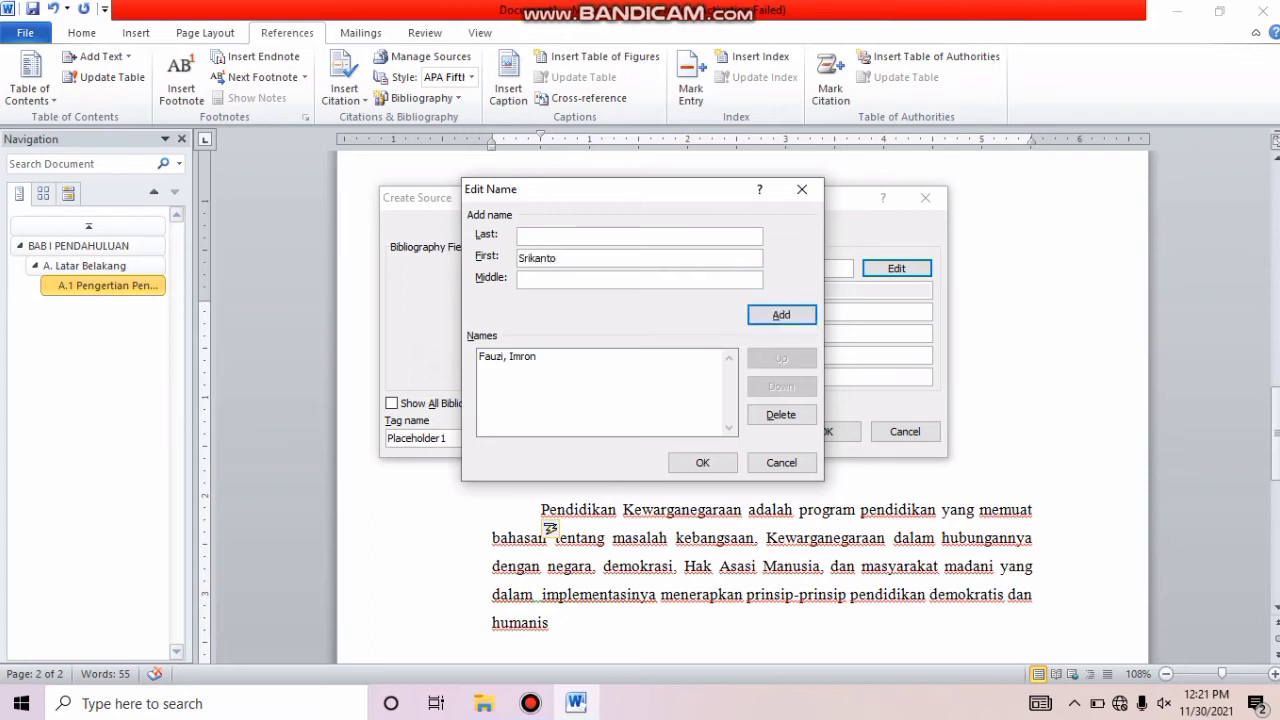
left_click(791, 311)
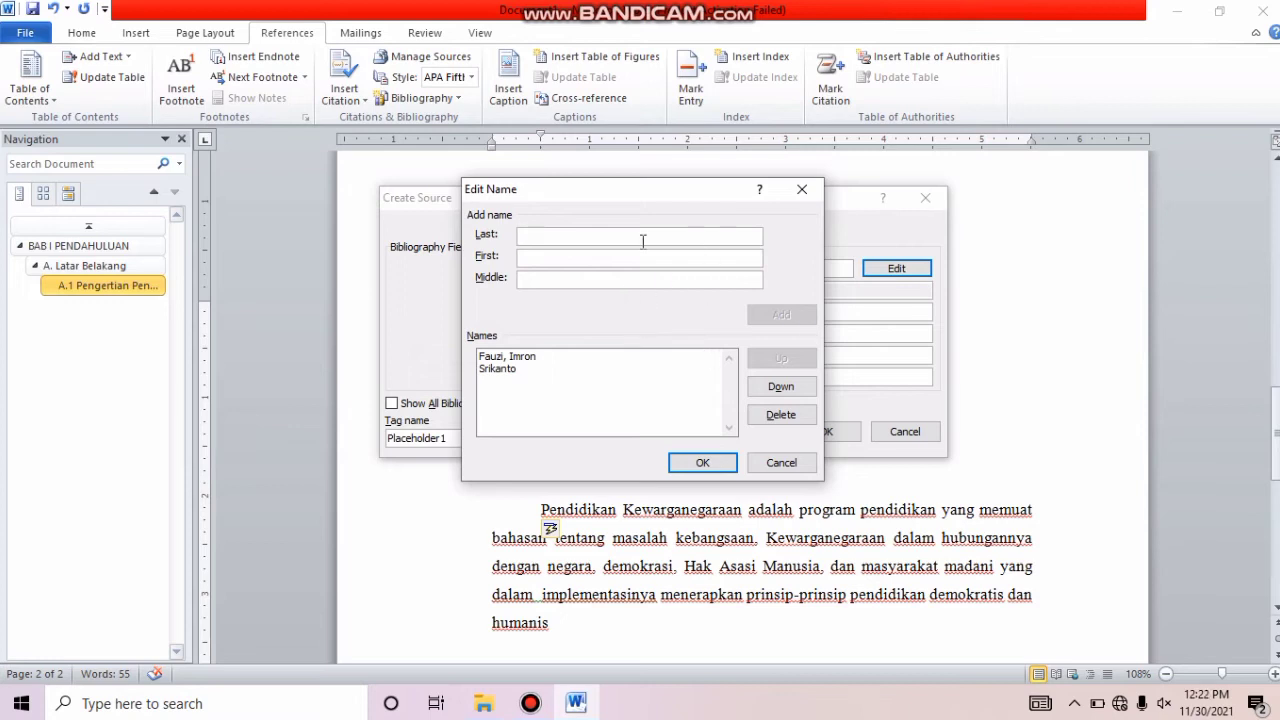
left_click(701, 462)
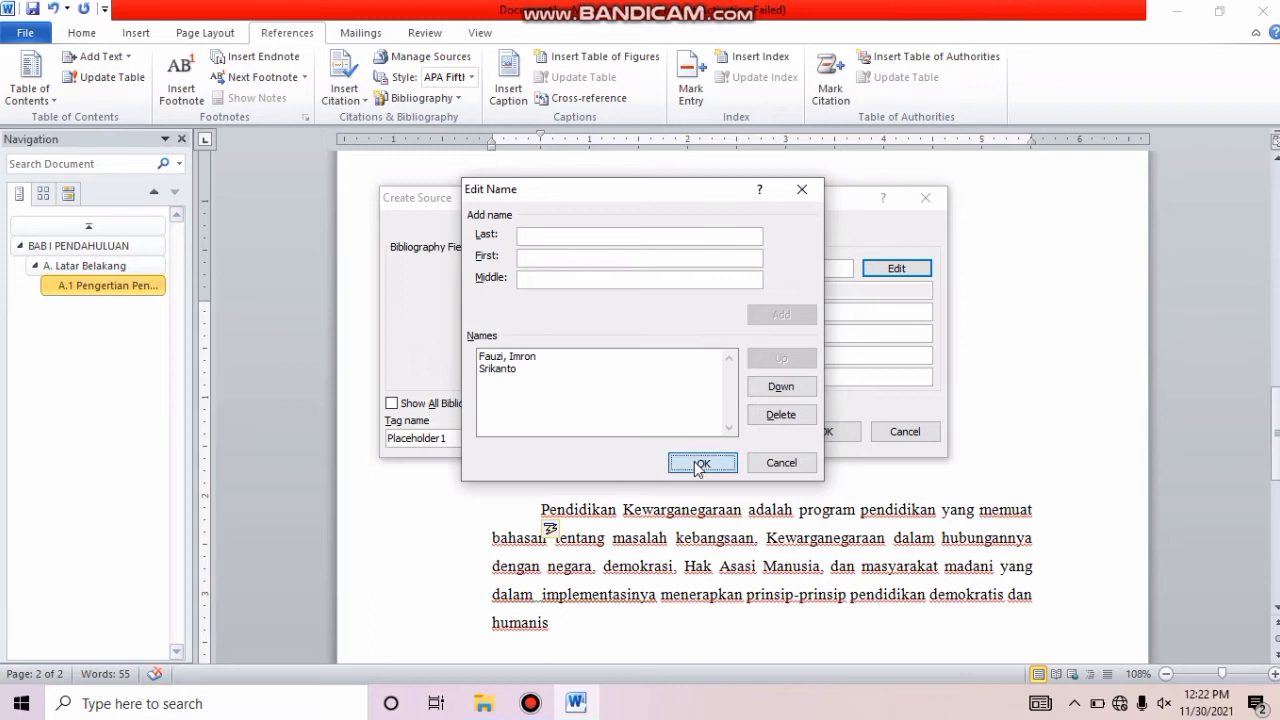
Fill in the book source's title as "Pendidikan Kewarganegaran", year as 2013 and city as Jember.
left_click(669, 313)
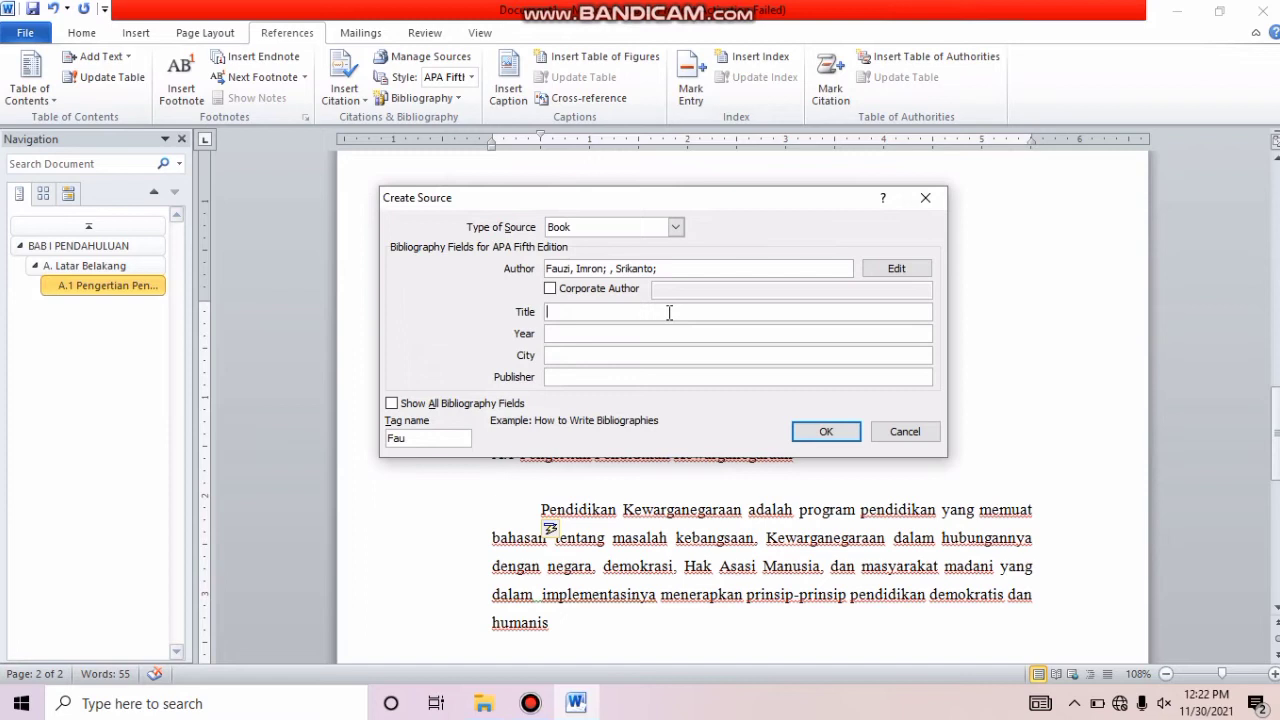
type("Pendidikan Kewarganegaran")
left_click(627, 337)
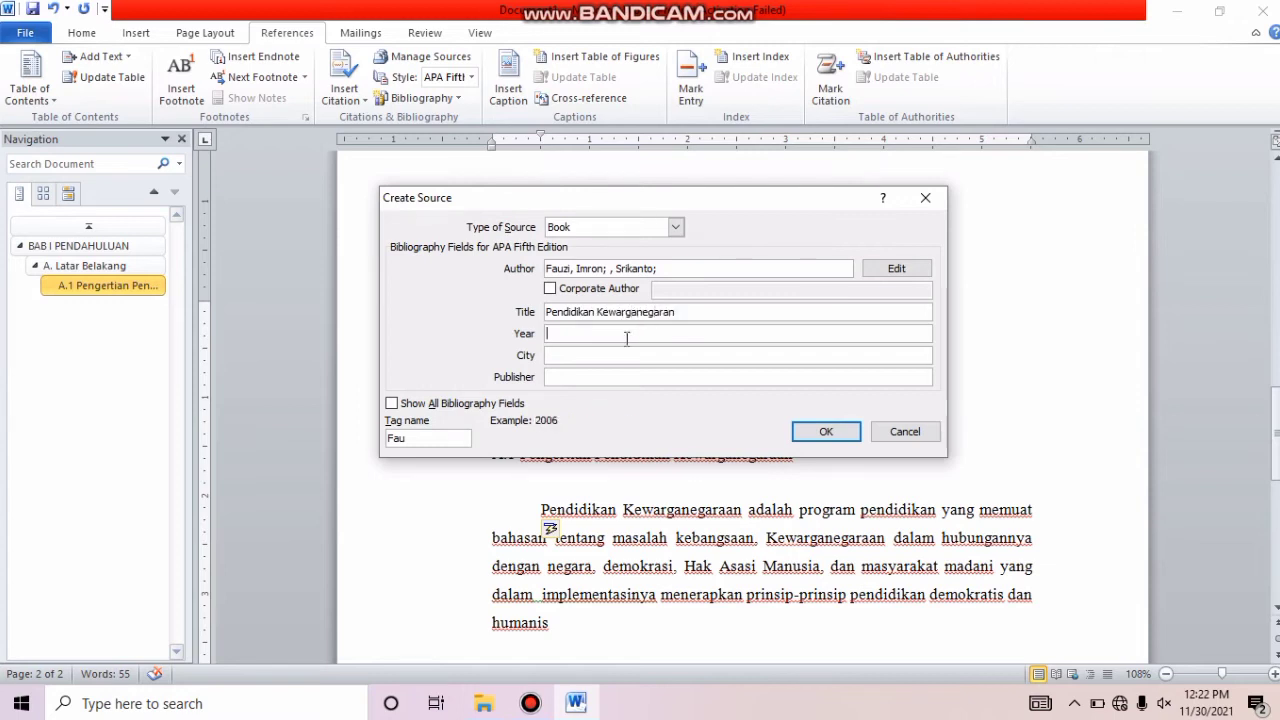
type("2013")
left_click(621, 355)
type("Jember")
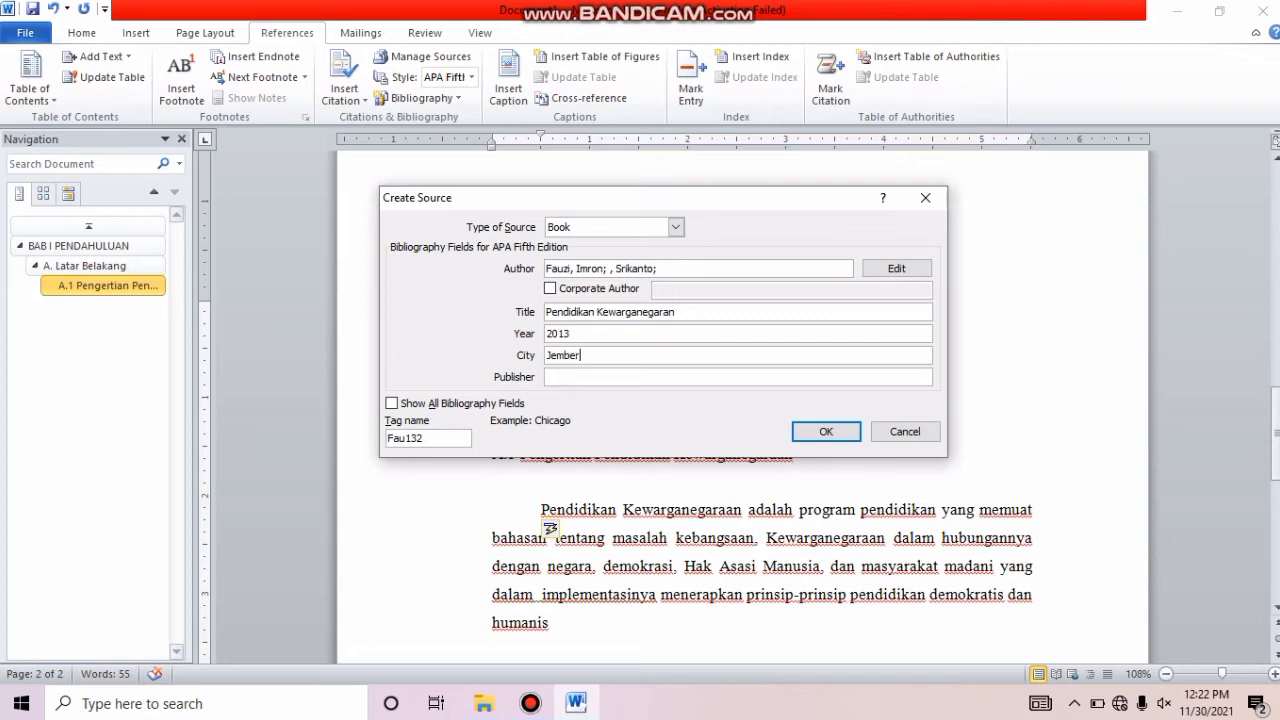
Enter the source's publisher as SUPERIOR" Pusat Studi Pemberdayaan Rakyat dan Transformasi Sosial".
left_click(617, 376)
type("SUPERIOR")
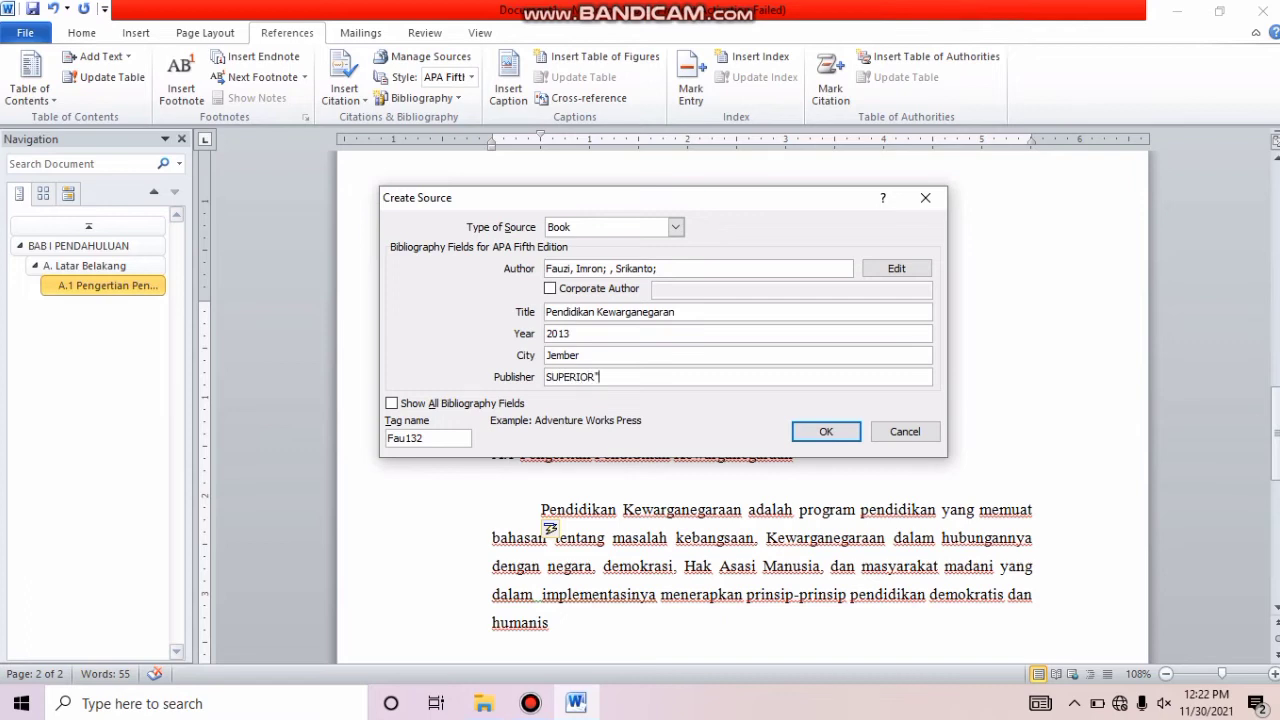
type("\" Pusat Studi Pemb")
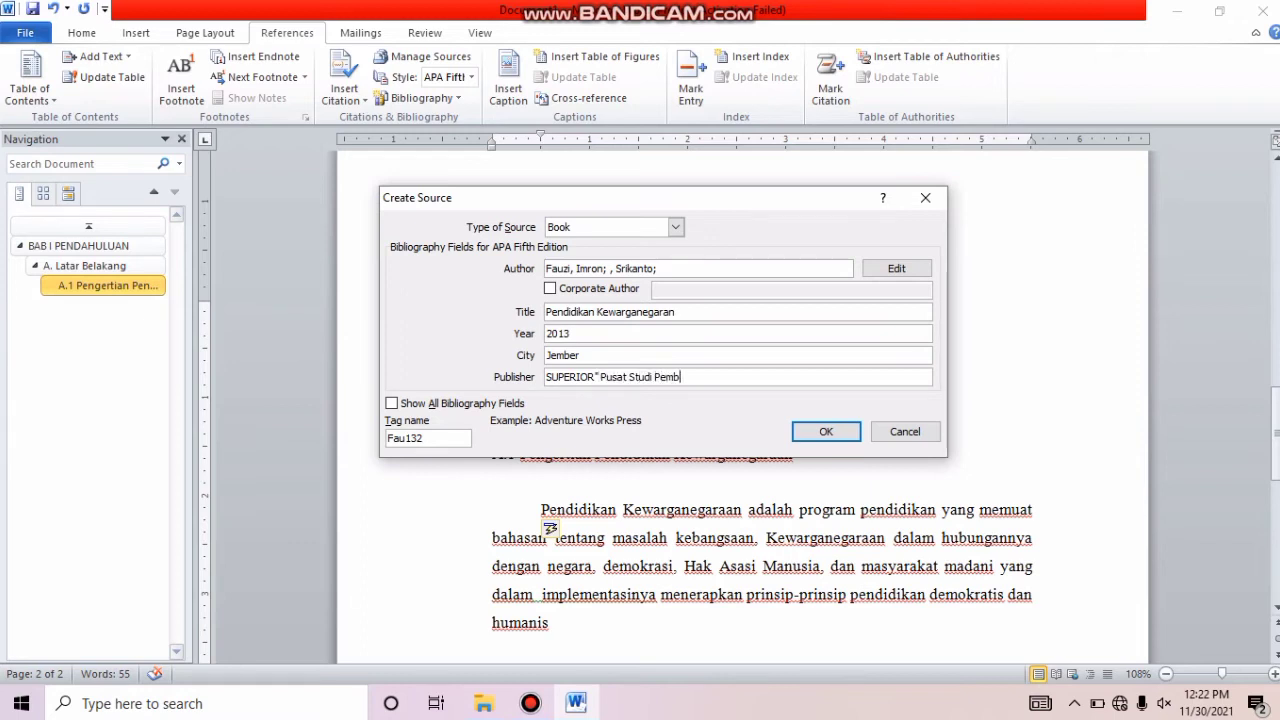
type("erdayaan Rakyat da")
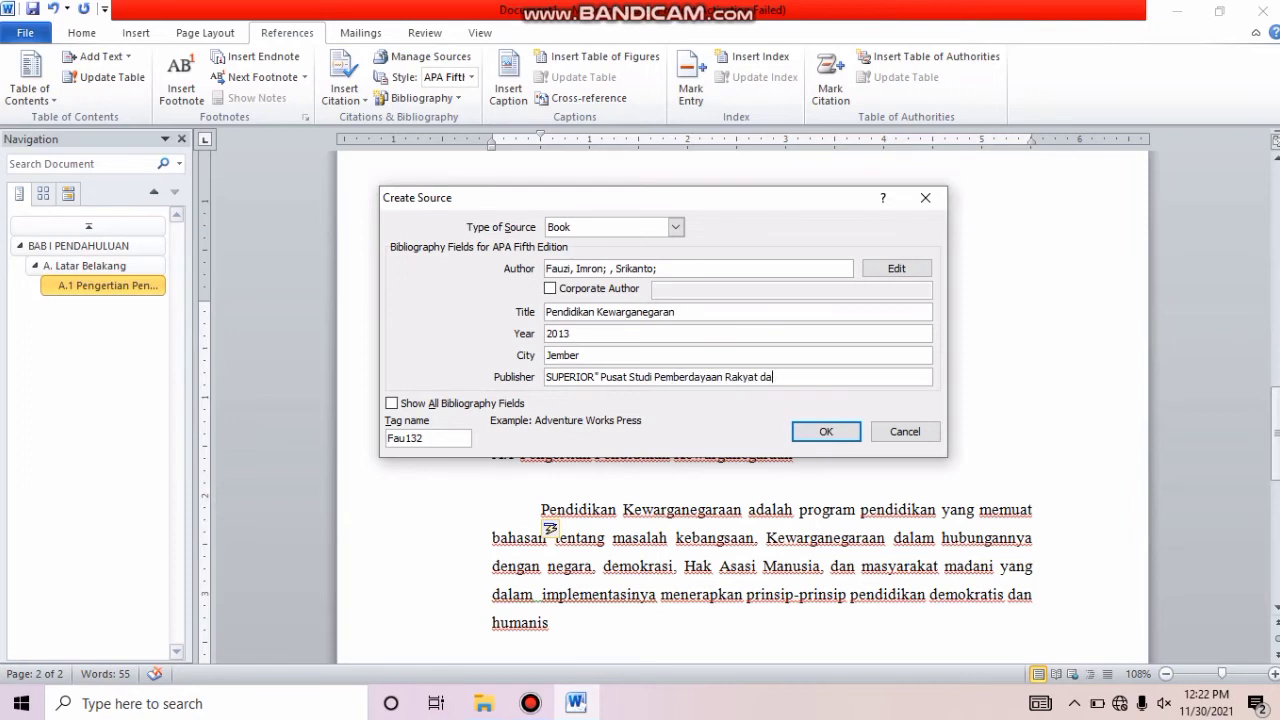
type("n Transformasi Sosial\"")
Show all bibliography fields and add the editor's last and first names to the source.
left_click(392, 404)
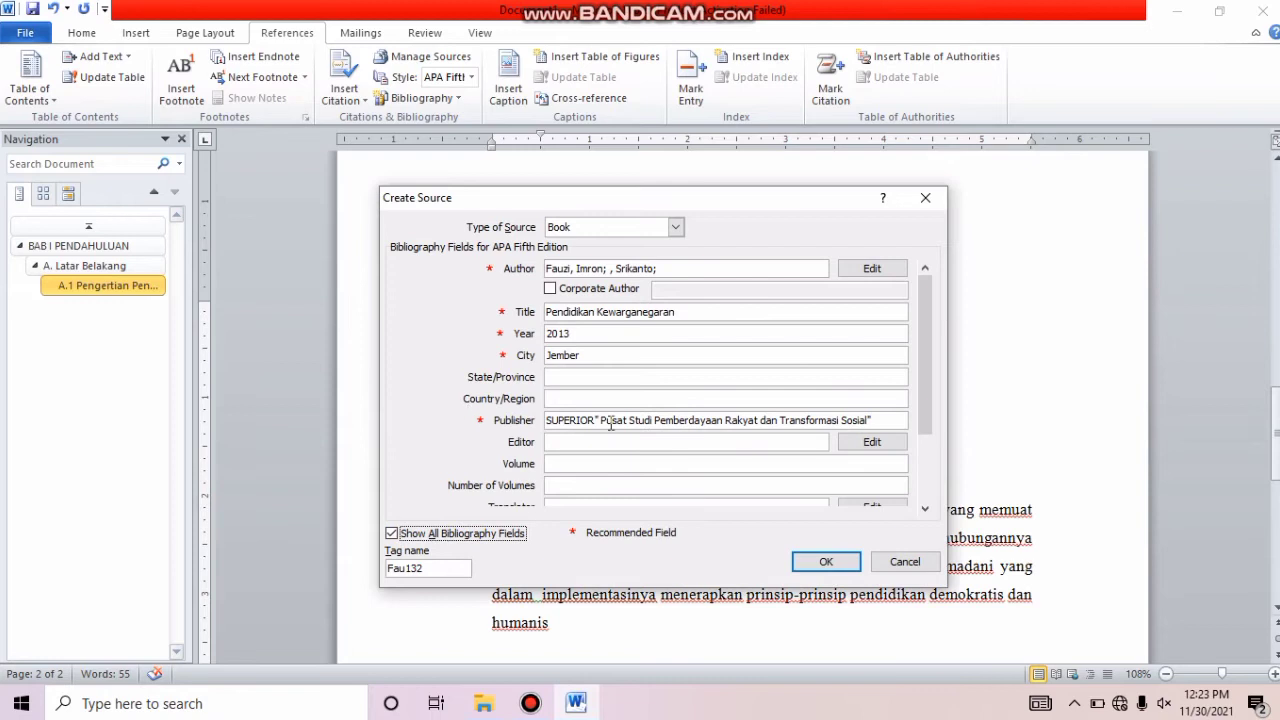
left_click(843, 443)
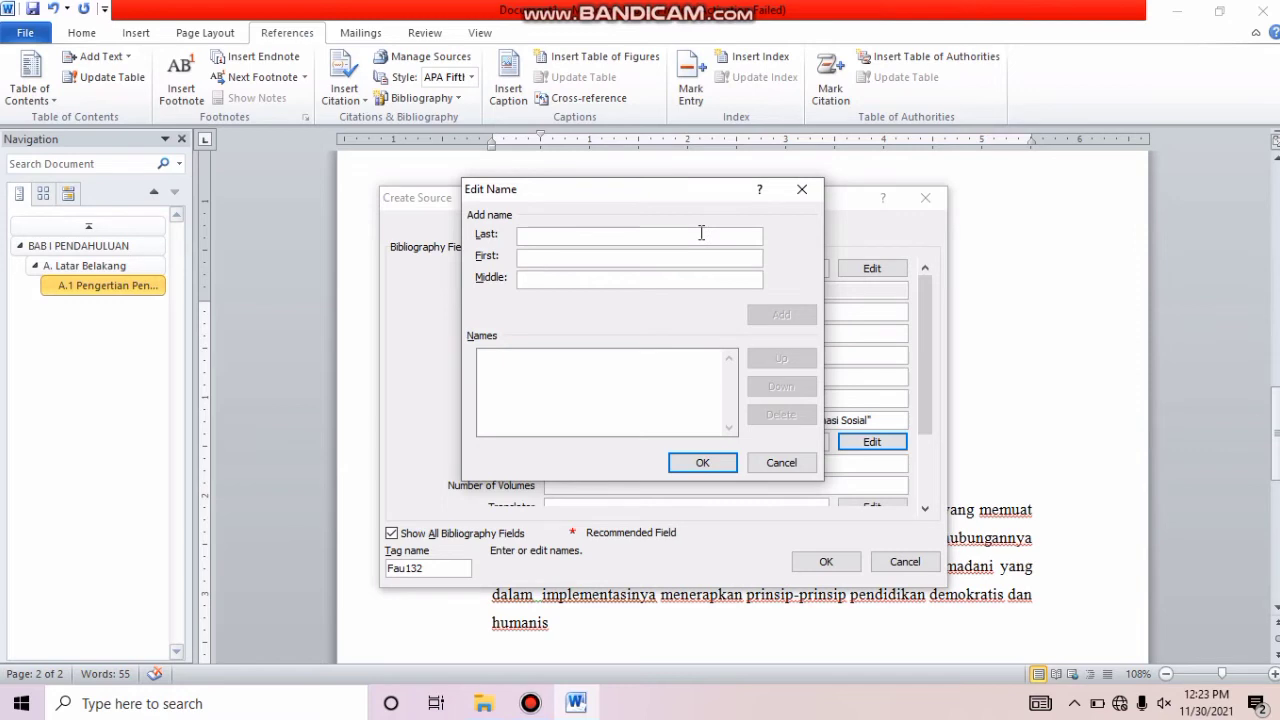
type("Sholeh")
left_click(651, 257)
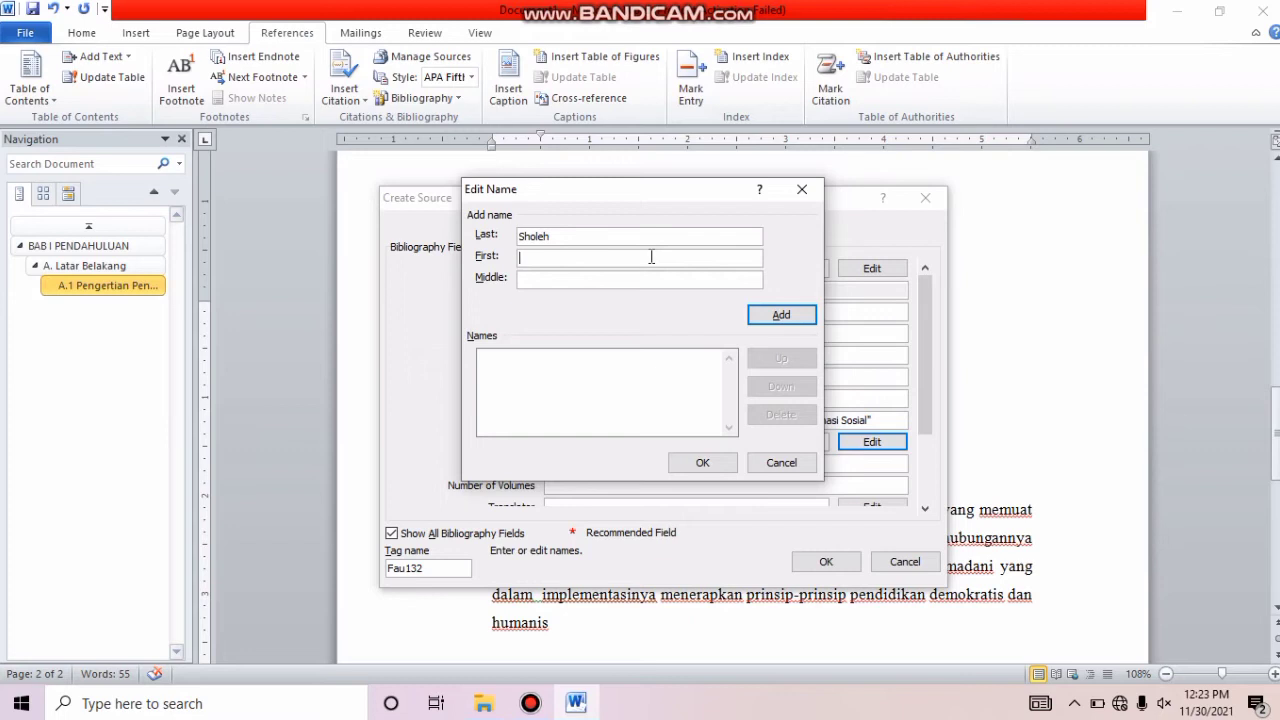
type("Farhanudin")
left_click(752, 314)
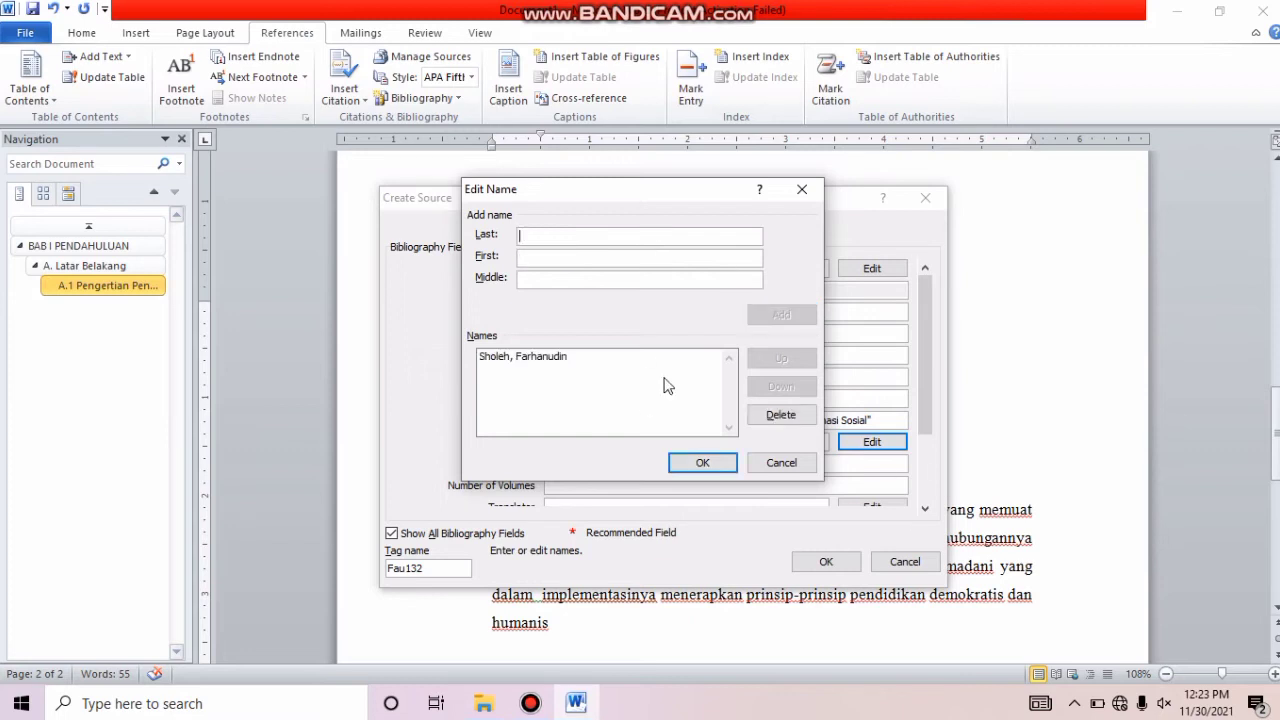
left_click(700, 463)
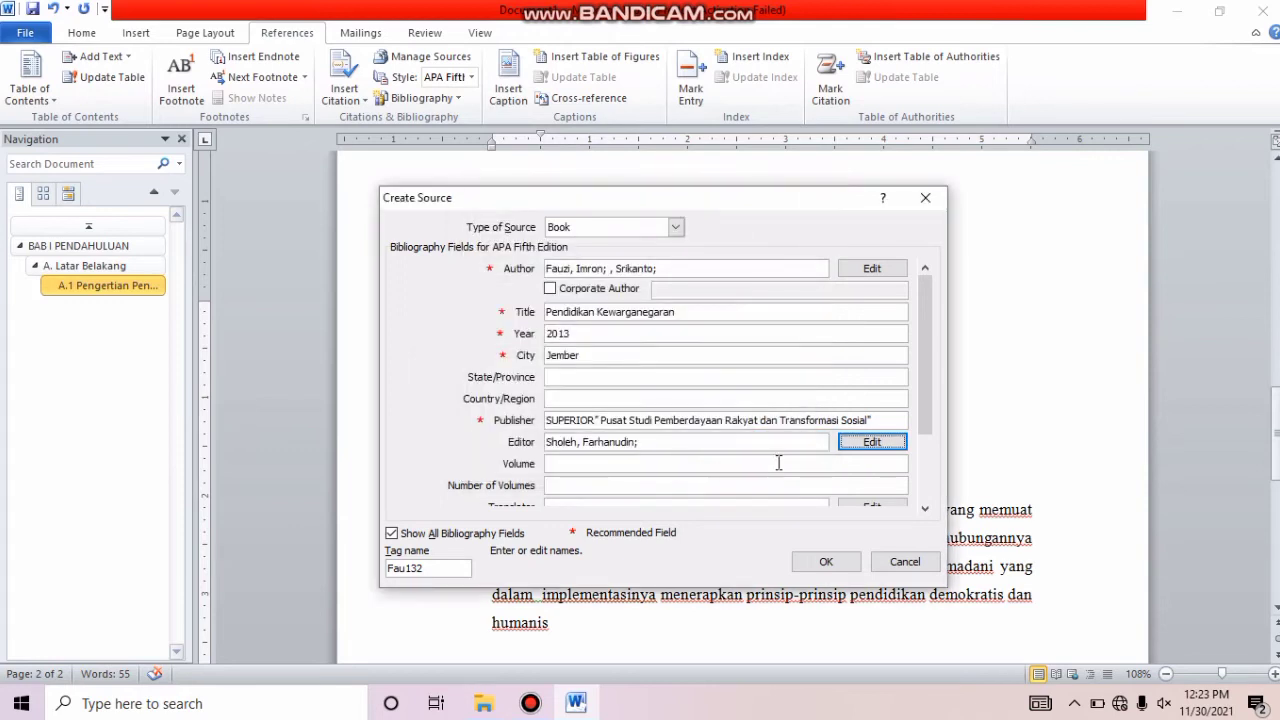
left_click(925, 508)
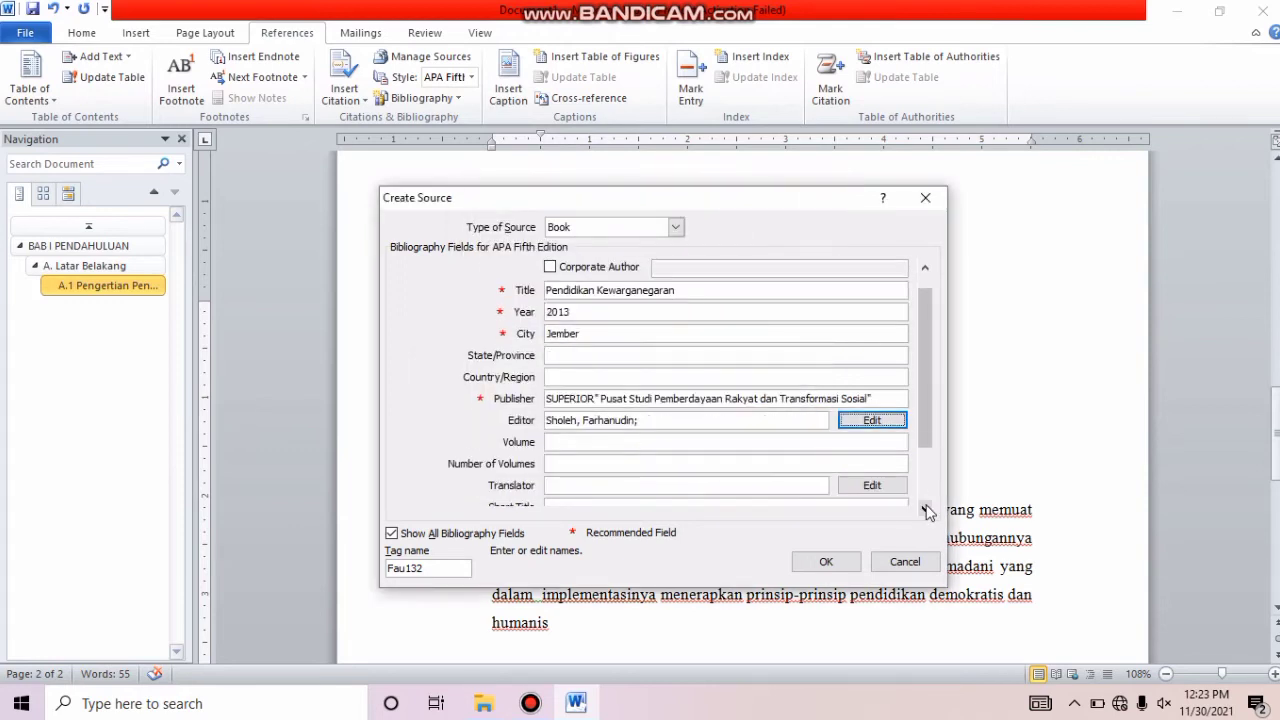
left_click(925, 508)
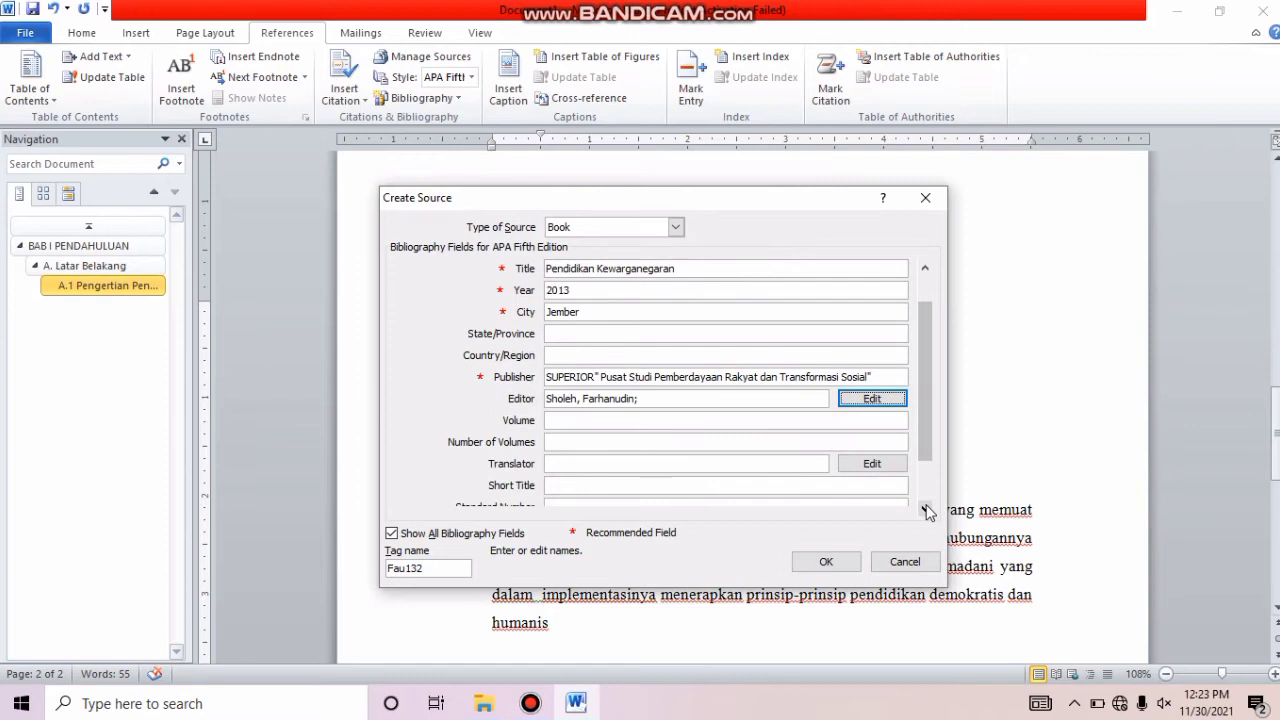
left_click(925, 508)
left_click(925, 508)
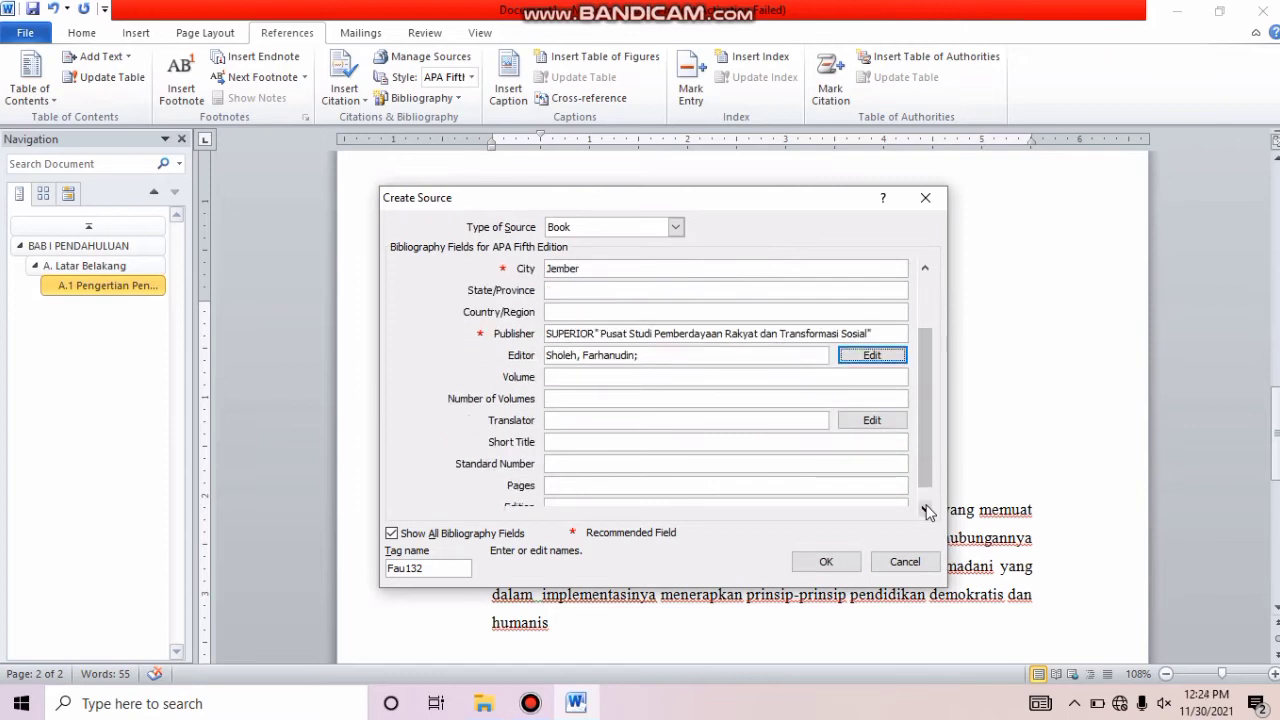
left_click(840, 461)
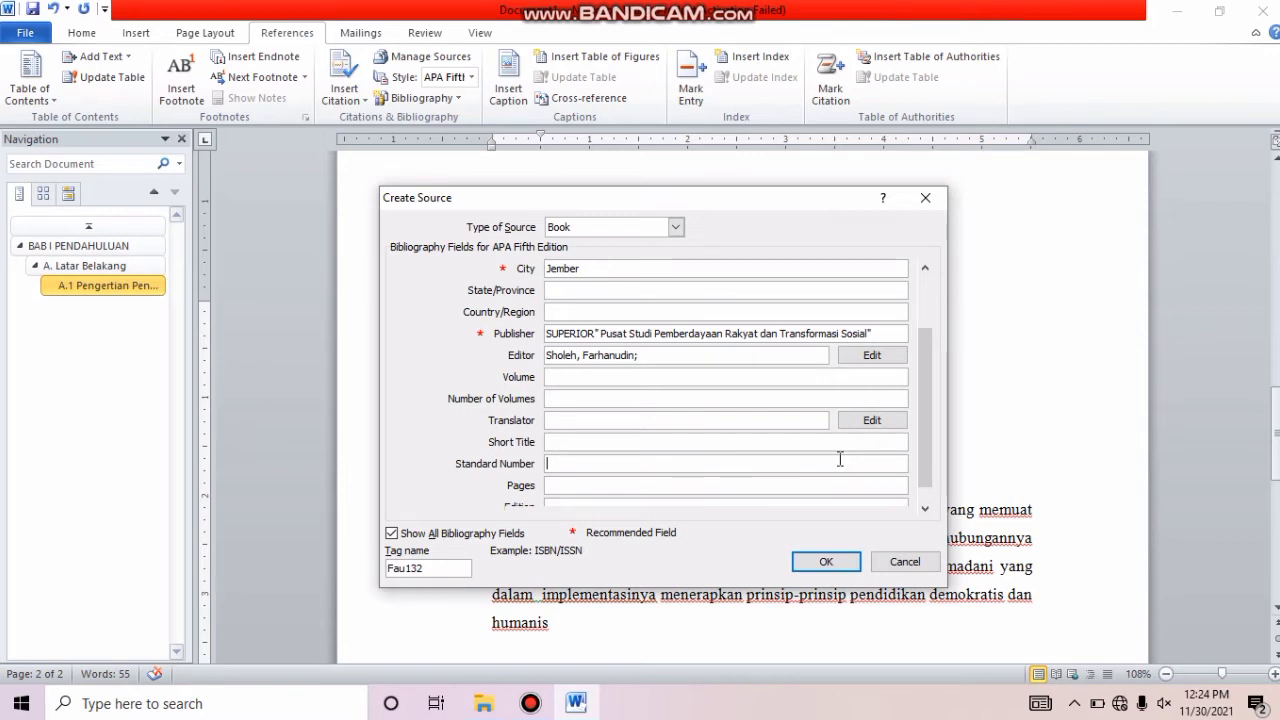
type("978-602-14398-2-1")
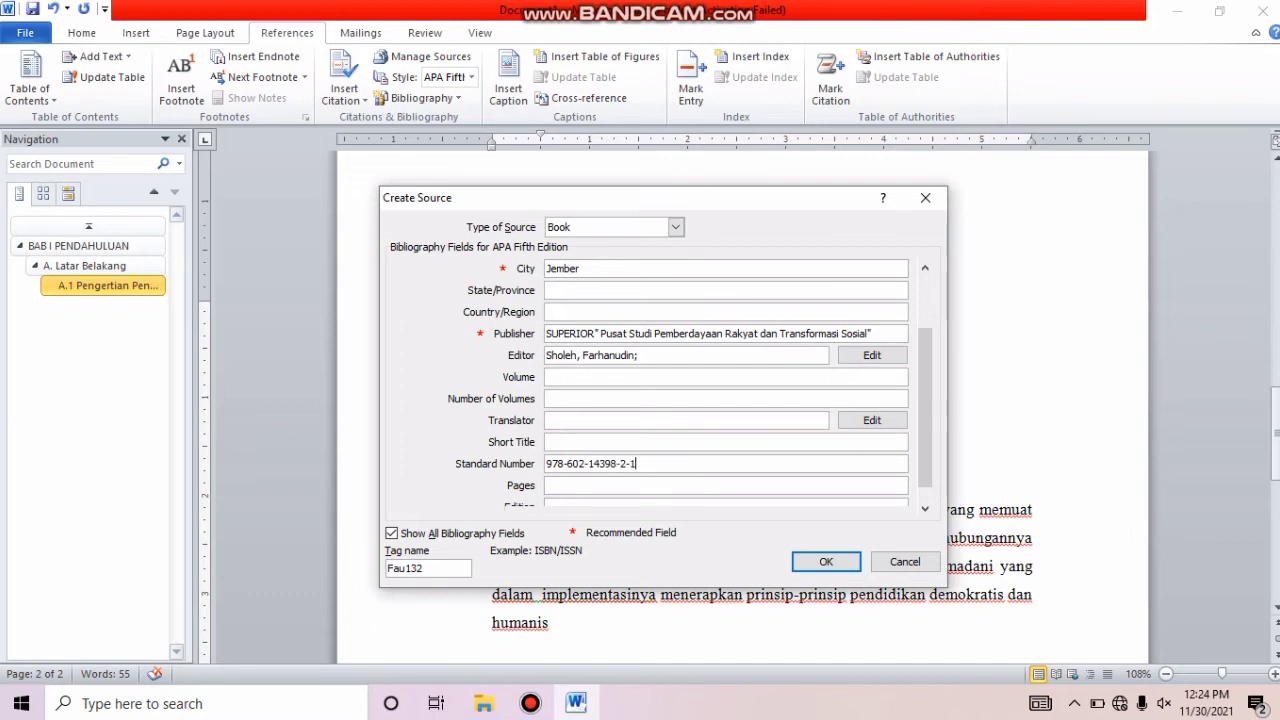
Set the source's pages to 1 and edition to "Cetakan ke-1, Oktober 2013", then save it as the paragraph's citation.
left_click(926, 510)
left_click(774, 463)
type("1")
left_click(745, 484)
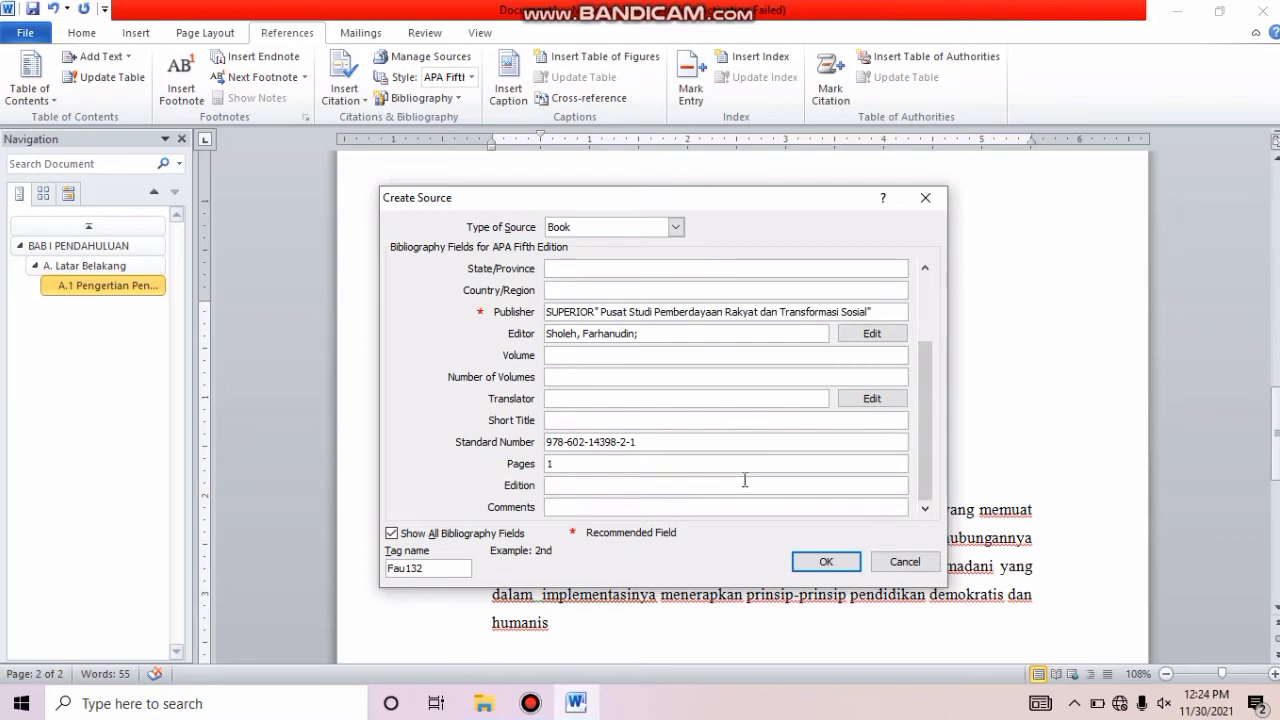
type("Cetakan ke-1, Oktober")
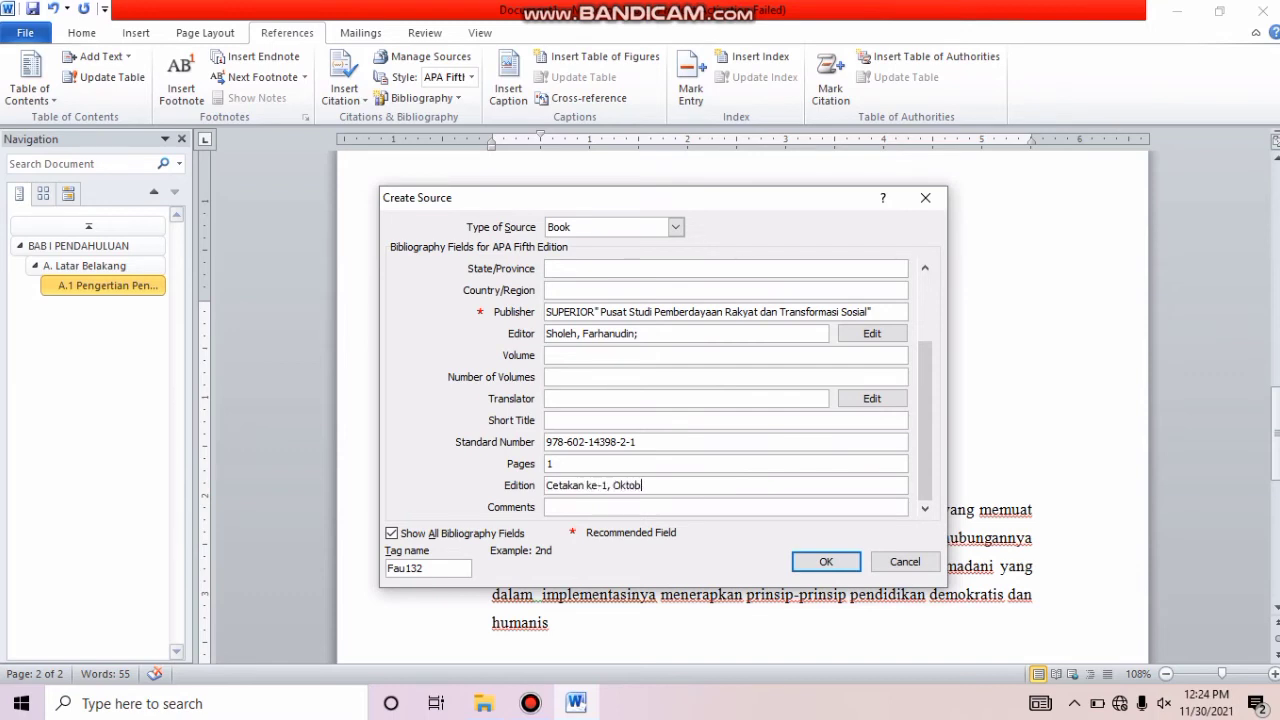
type(" 2013")
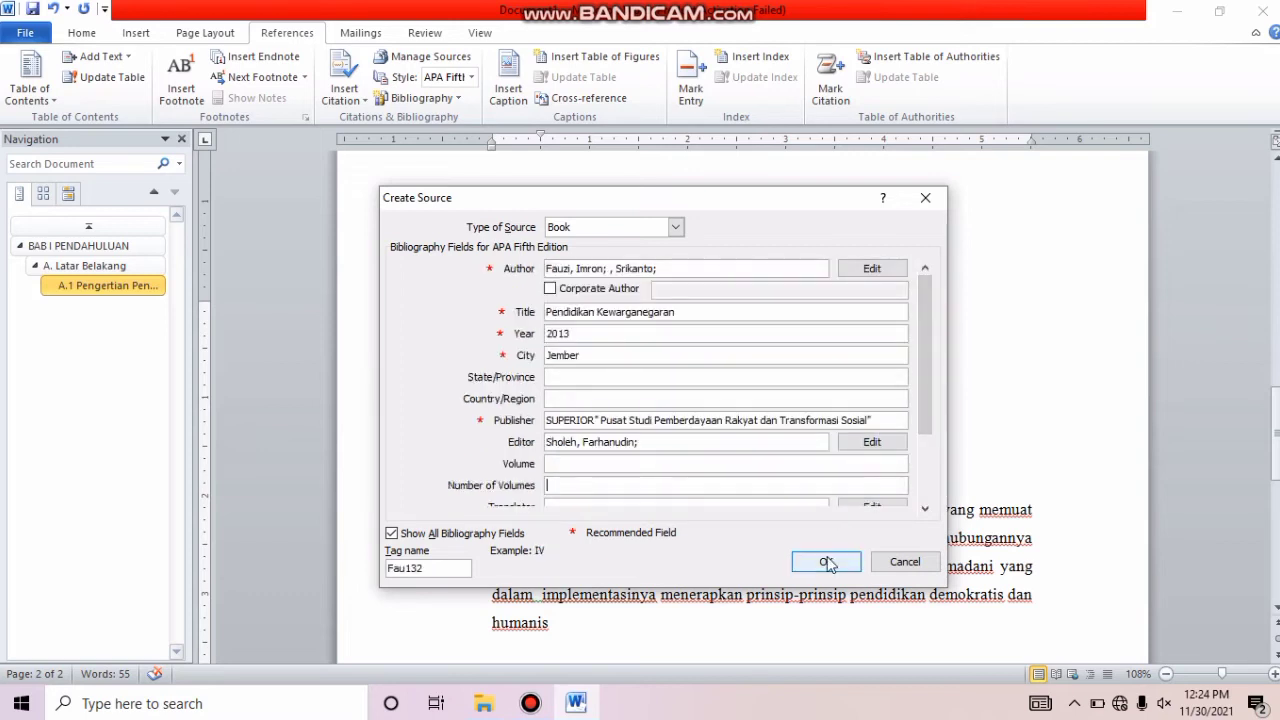
left_click(825, 562)
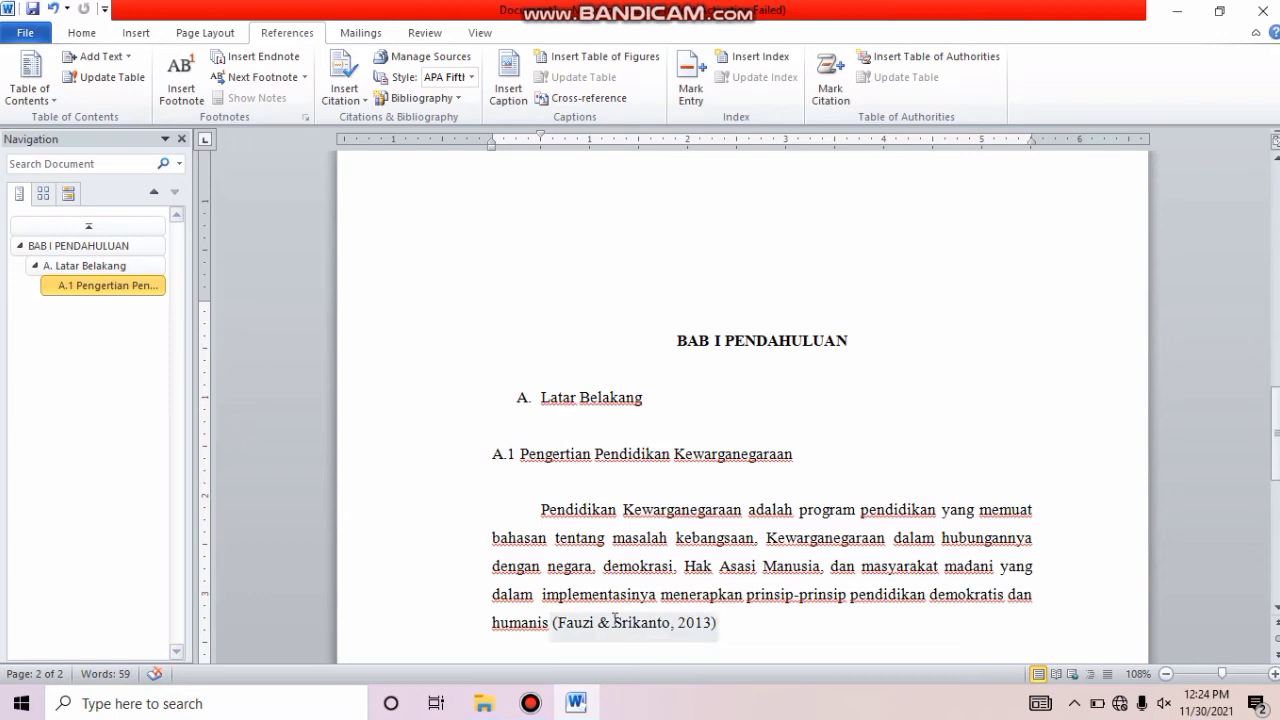
Add page number 1 to the citation at the end of the body paragraph.
left_click(714, 624)
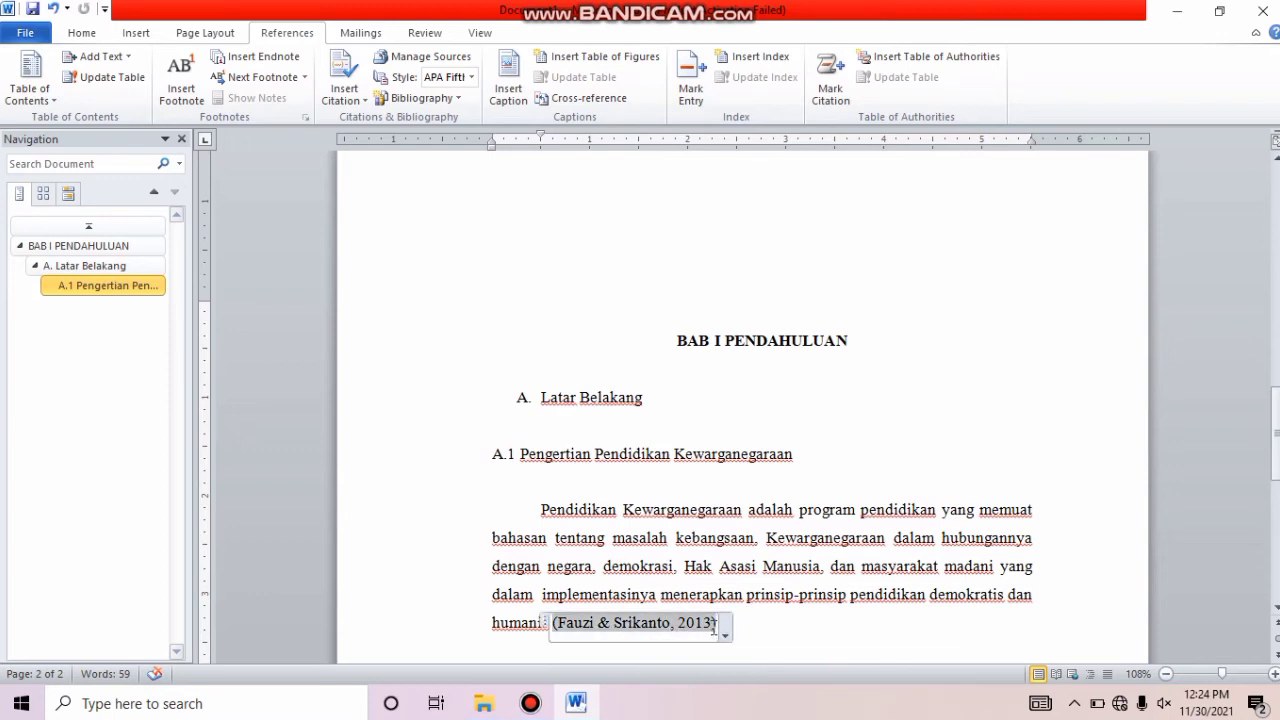
left_click(725, 633)
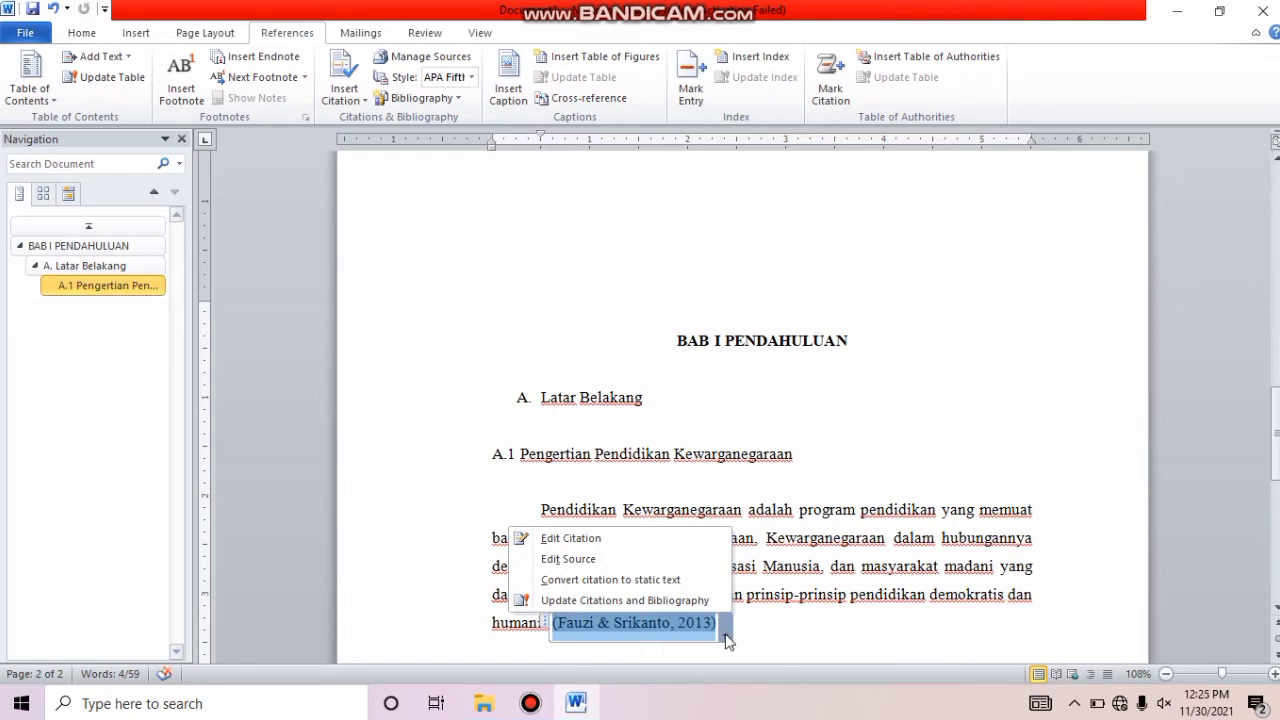
left_click(647, 540)
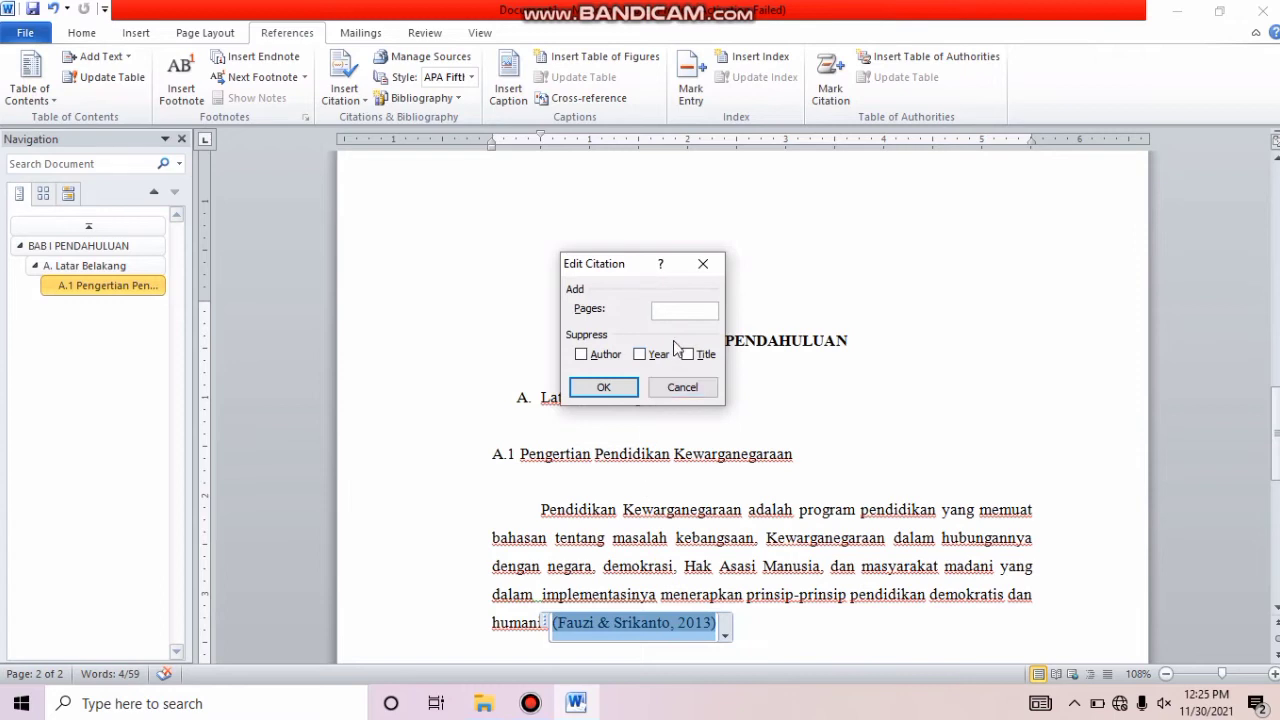
type("1")
left_click(614, 388)
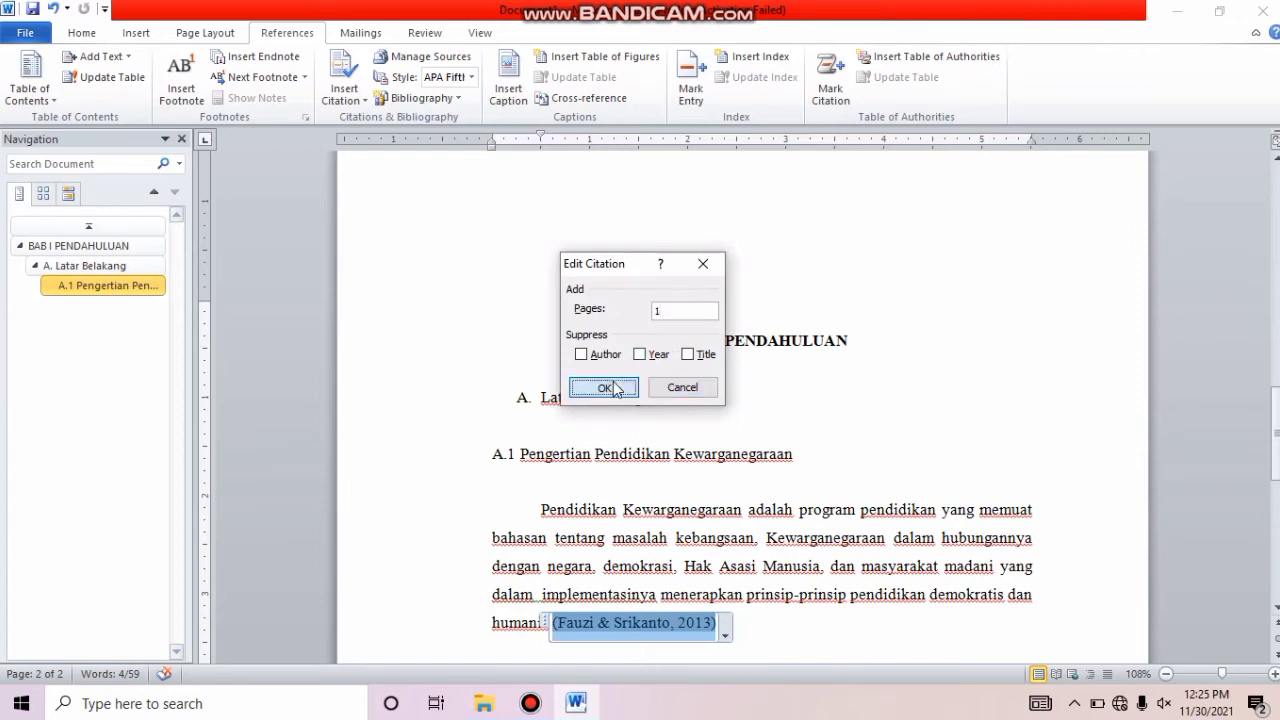
left_click(823, 643)
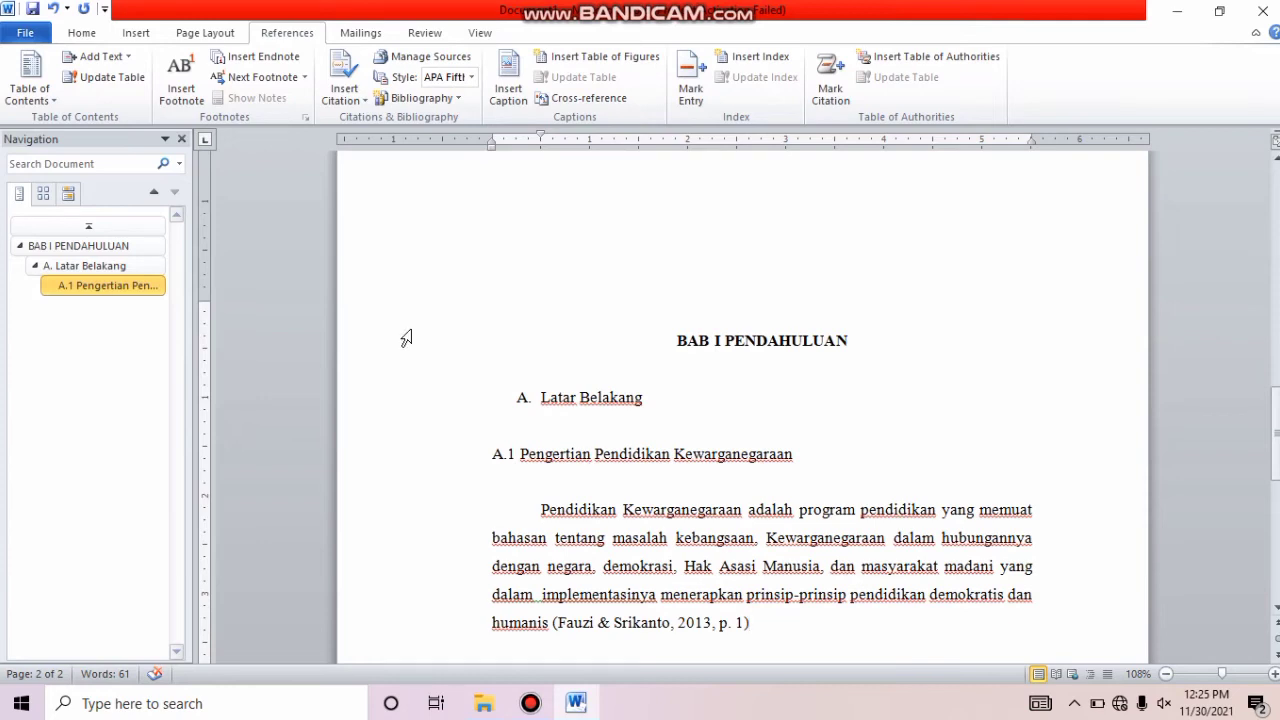
Insert a next-page section break after the citation and write the title "DAFTAR PUSTAKA" on the new page.
left_click(193, 33)
left_click(340, 57)
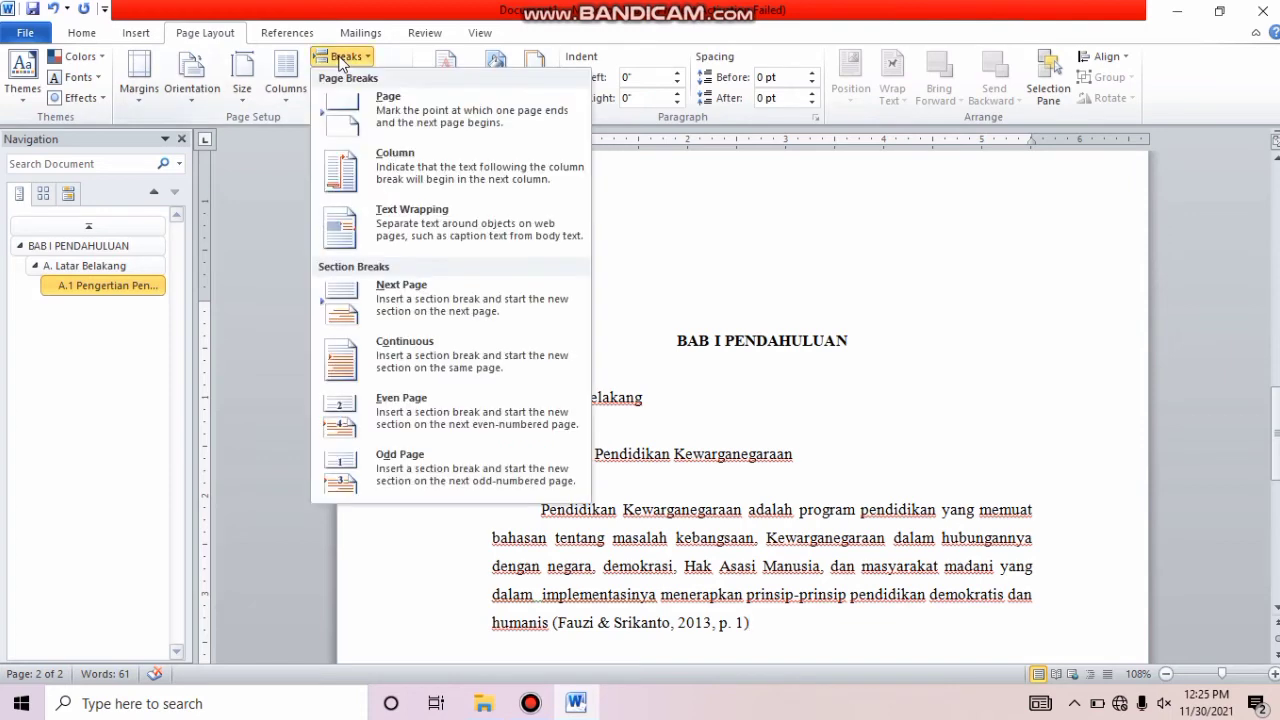
left_click(391, 300)
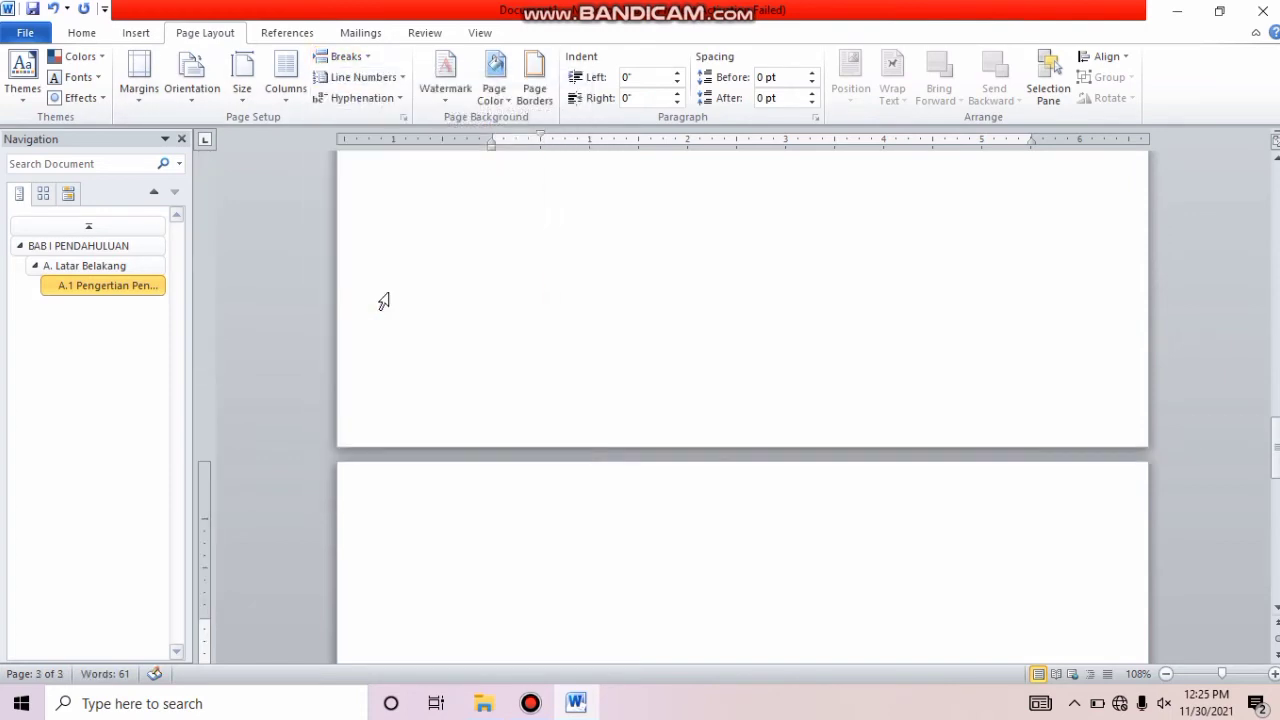
type("DAFT")
type("PUSTAKA")
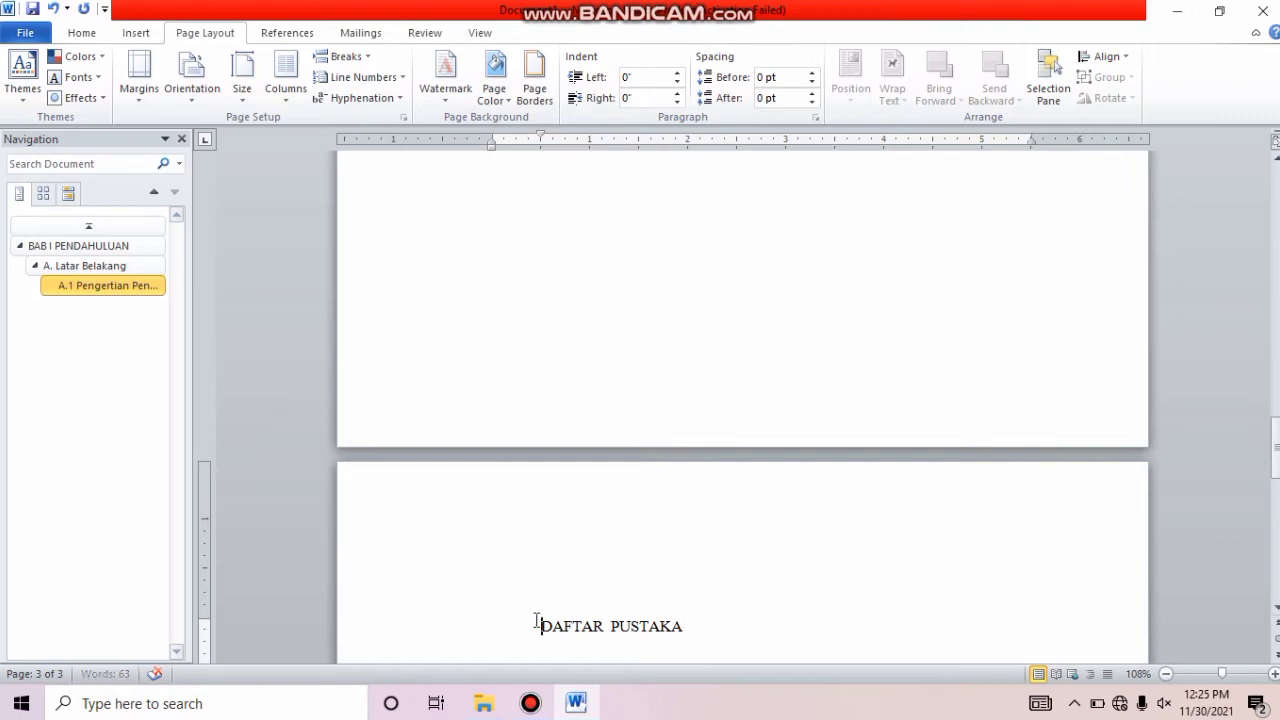
Apply the Heading 1 style to the "DAFTAR PUSTAKA" title.
left_click_drag(535, 621, 688, 626)
left_click(82, 42)
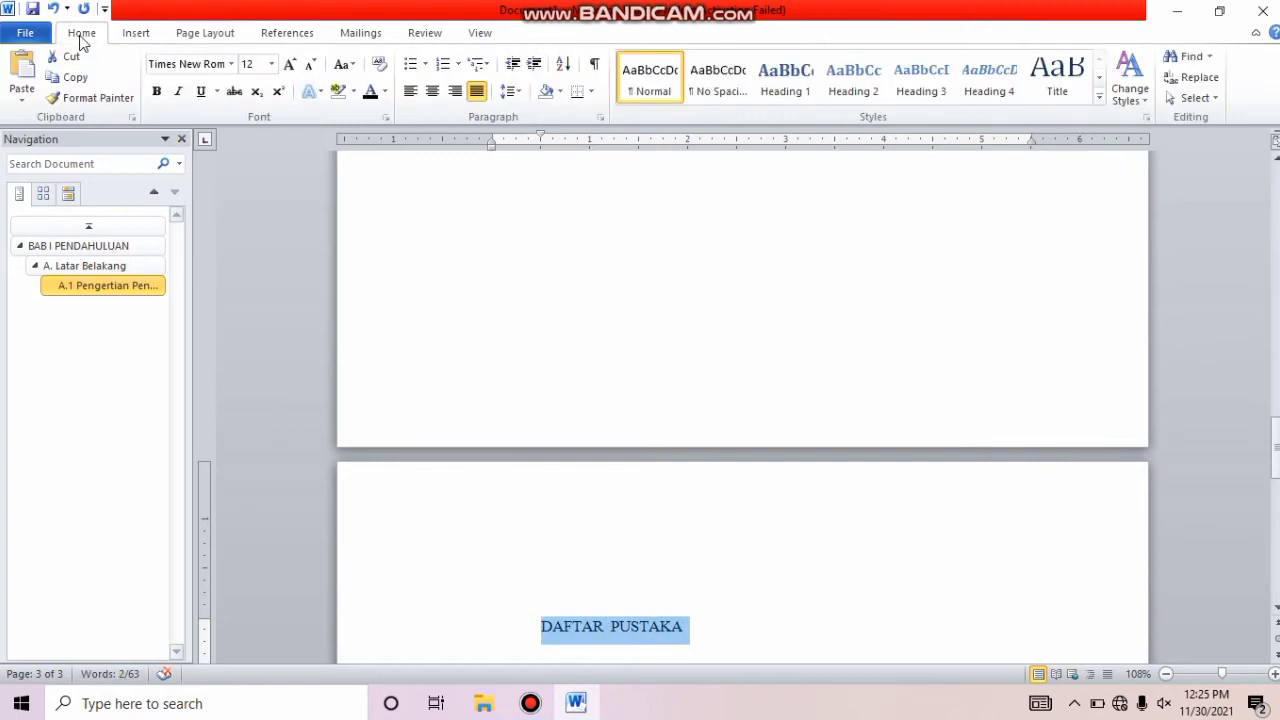
left_click(768, 103)
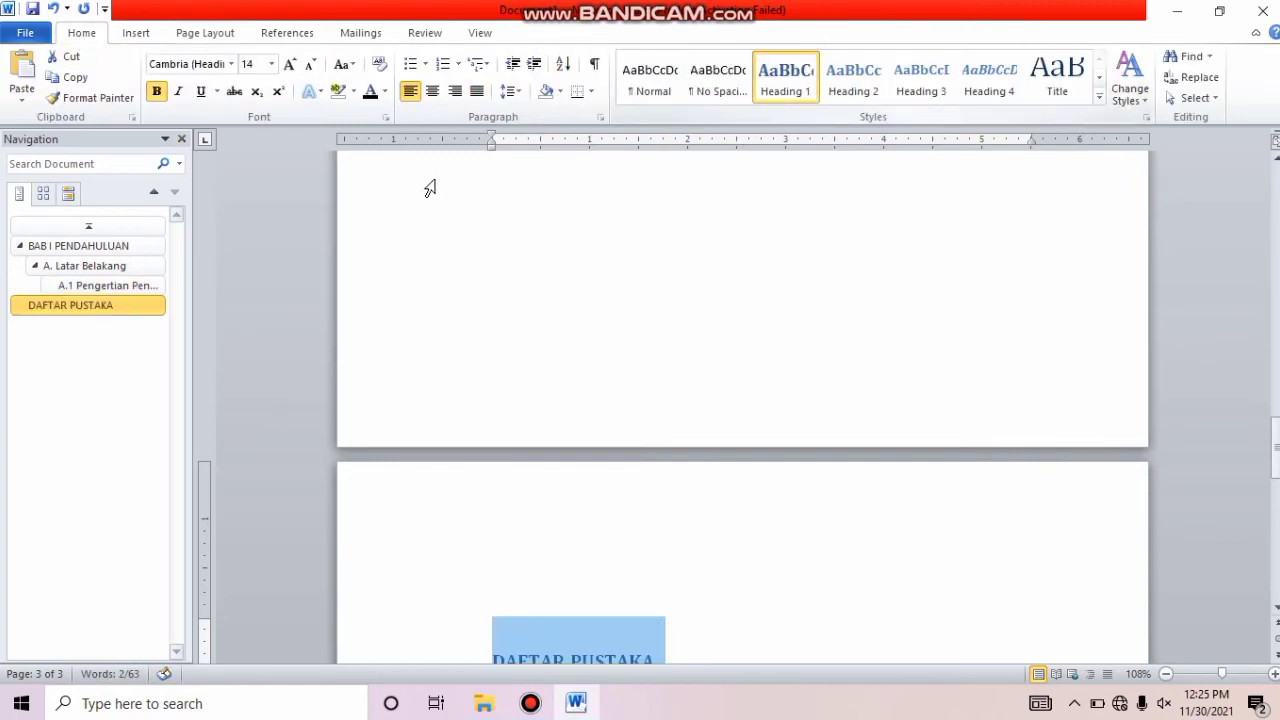
Format the "DAFTAR PUSTAKA" heading in black Times New Roman, size 12, and center it.
left_click(231, 64)
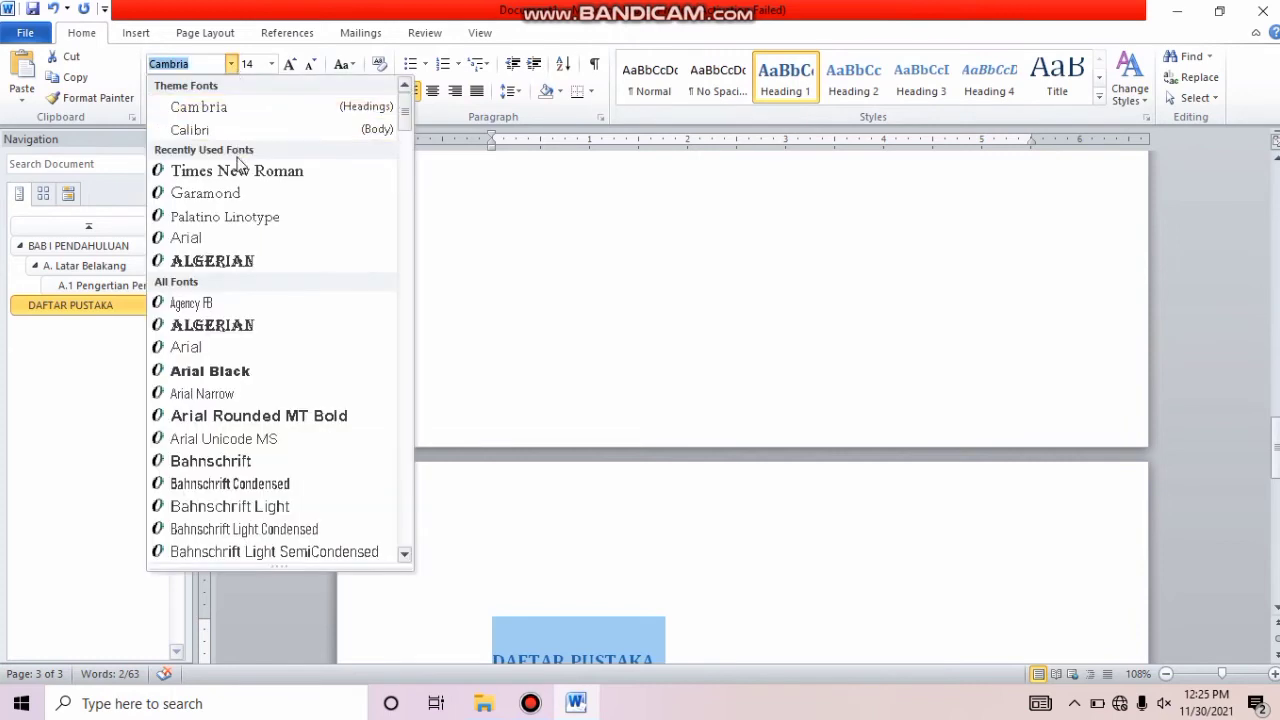
left_click(237, 170)
left_click(271, 64)
left_click(271, 64)
left_click(271, 64)
left_click(249, 148)
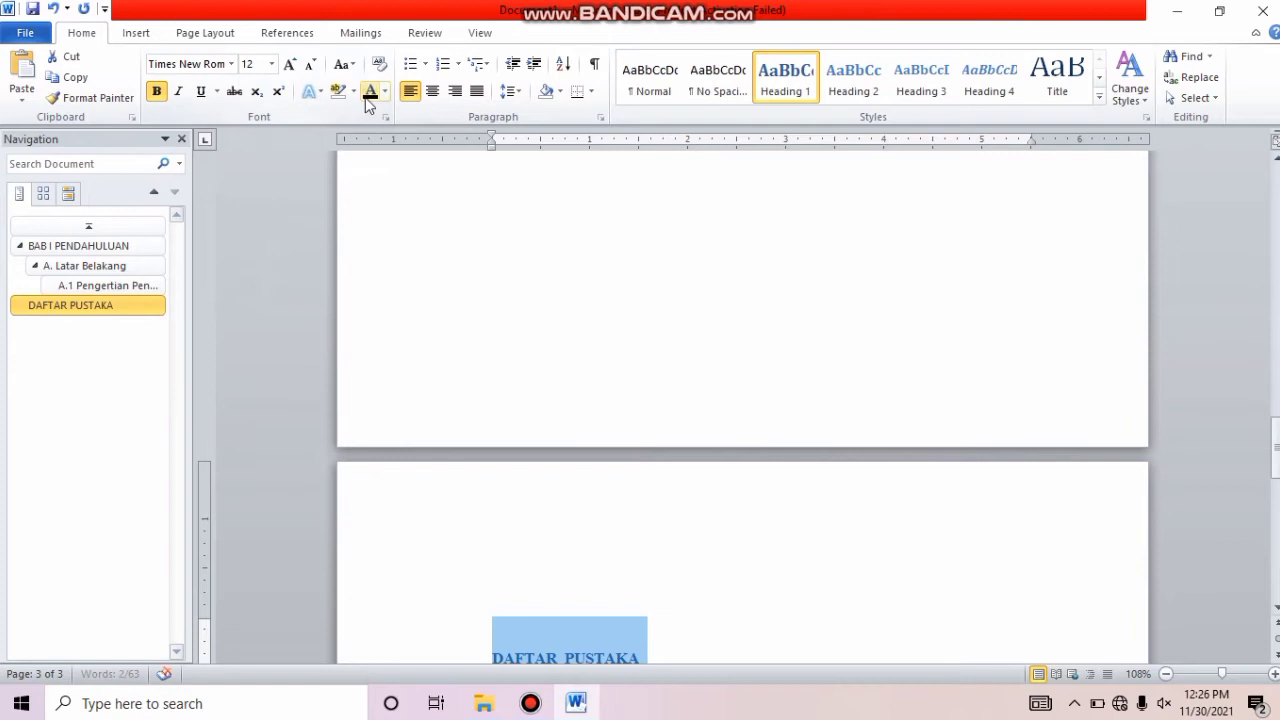
left_click(431, 92)
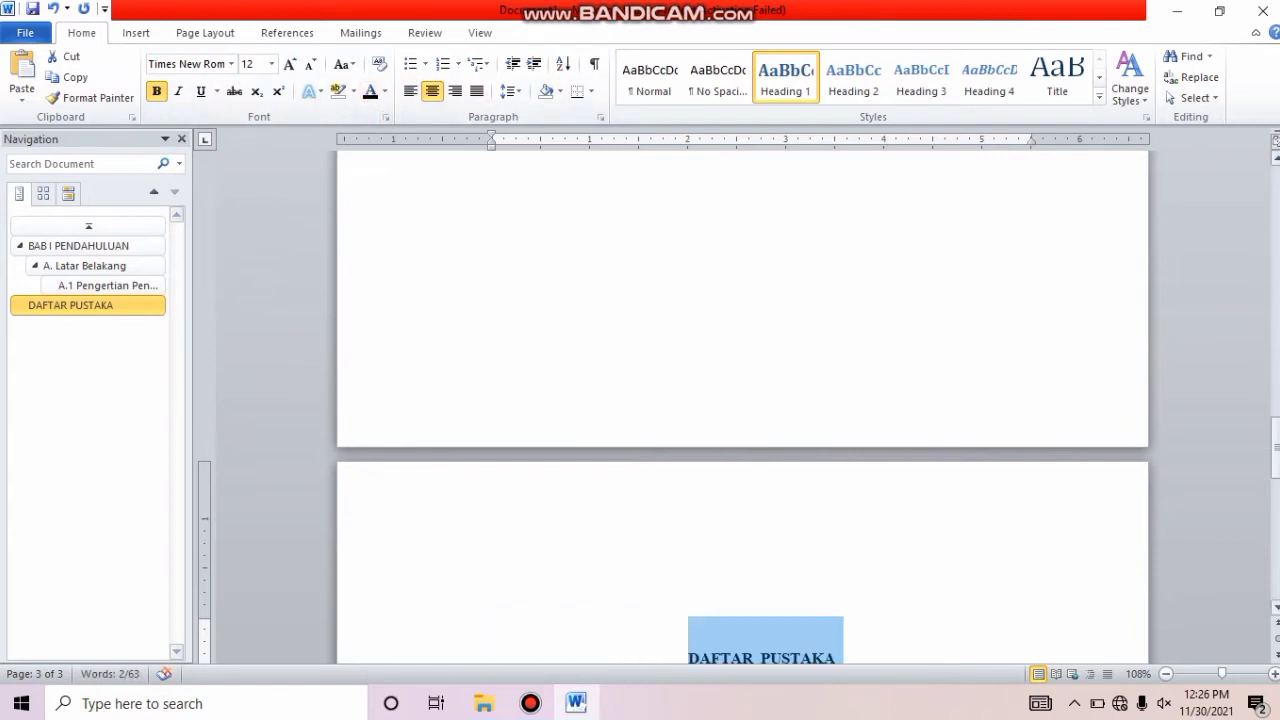
Start a new line below the "DAFTAR PUSTAKA" heading and set its font to Times New Roman, size 12.
scroll(1212, 475, "down", 8)
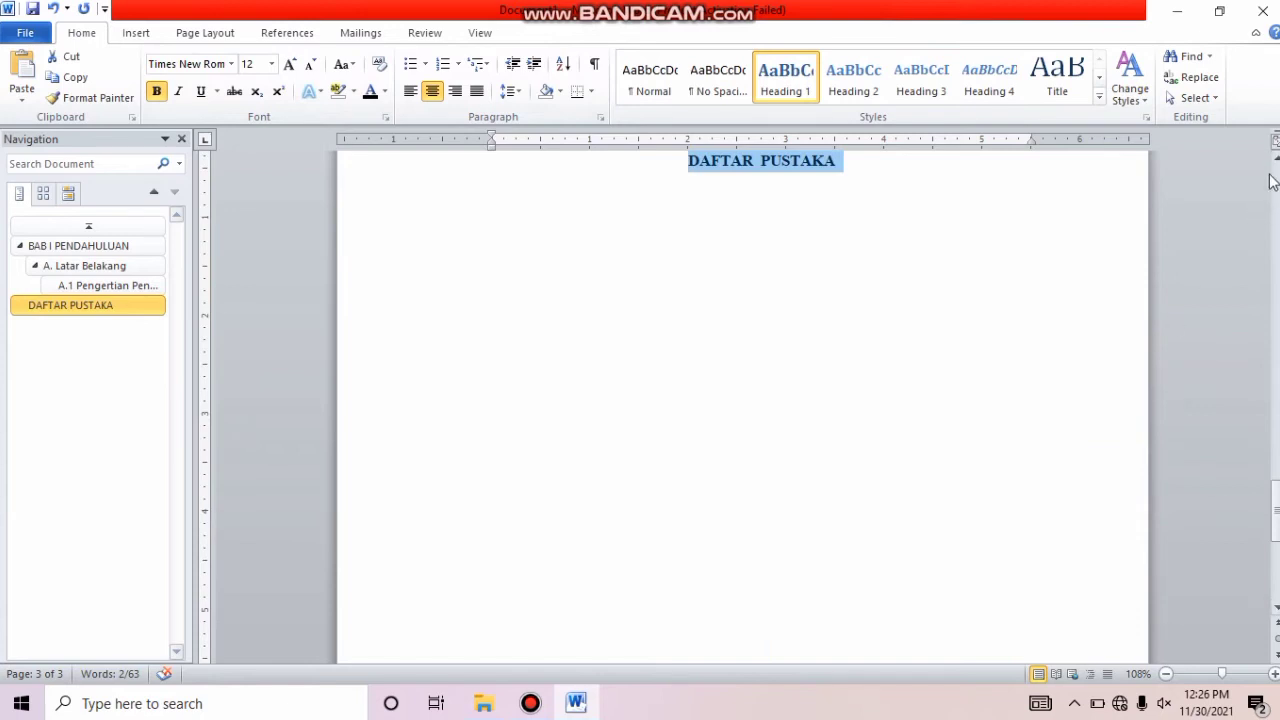
left_click(886, 174)
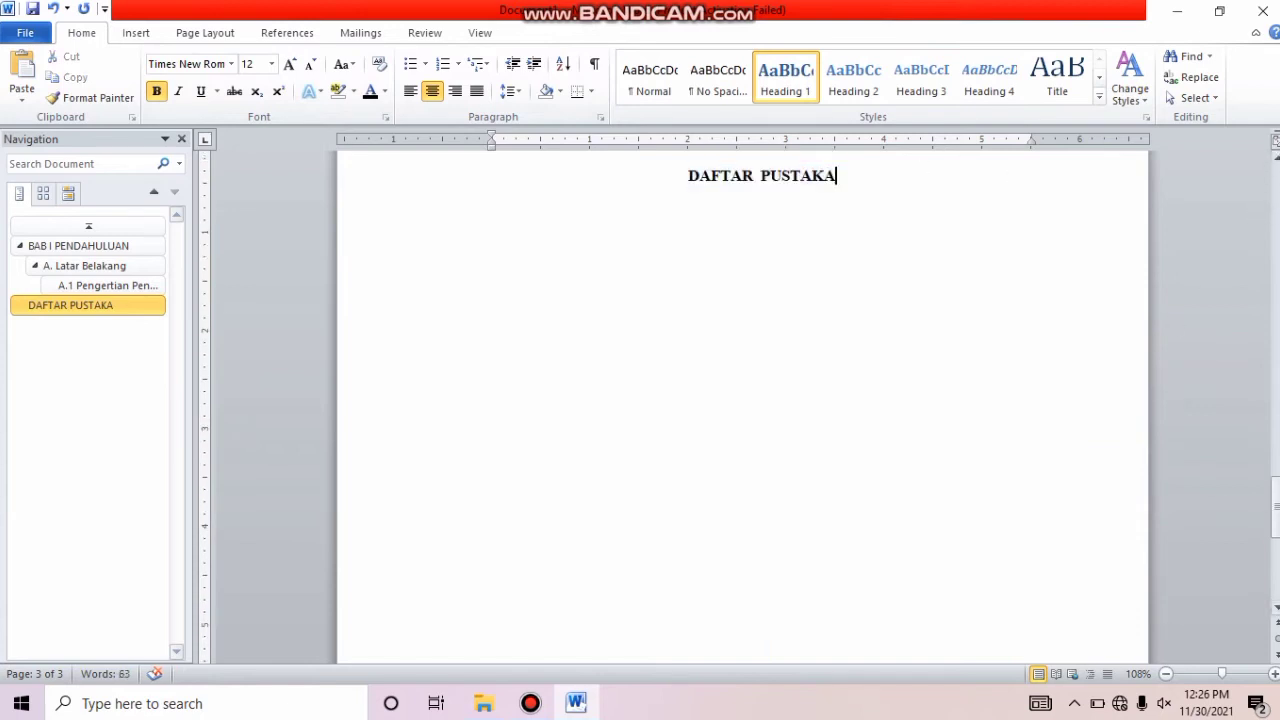
key("Return")
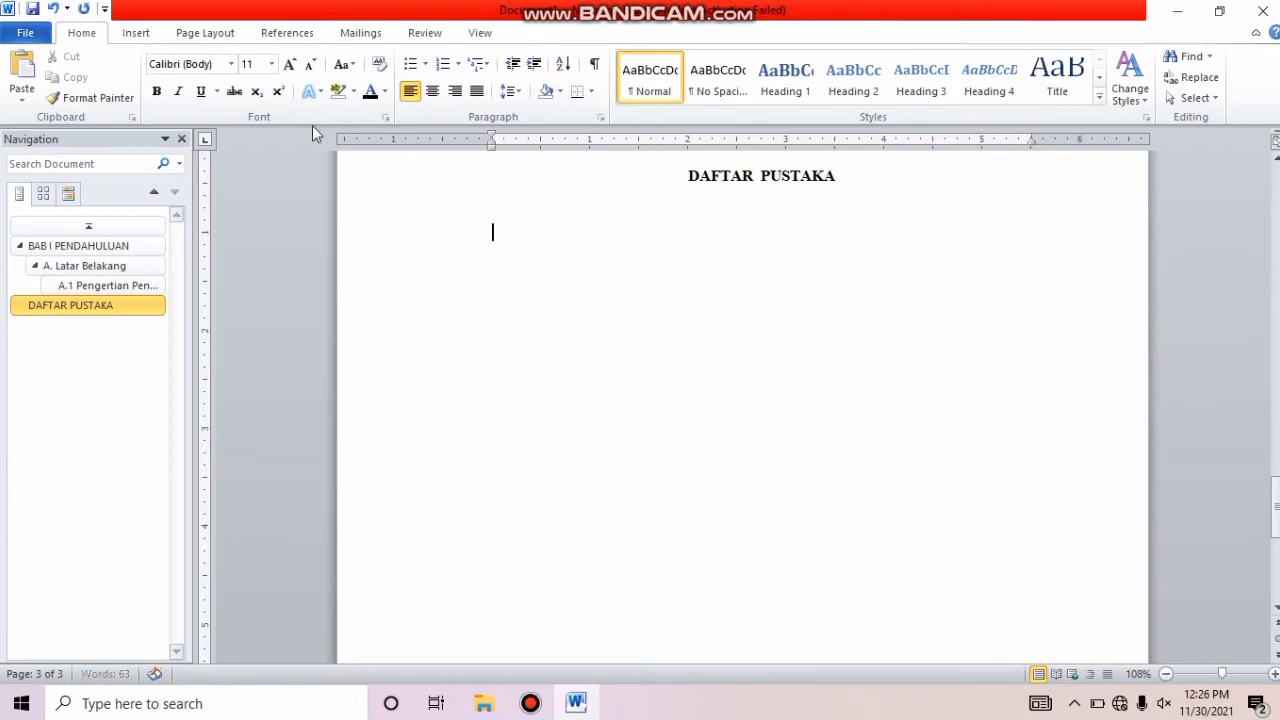
left_click(231, 63)
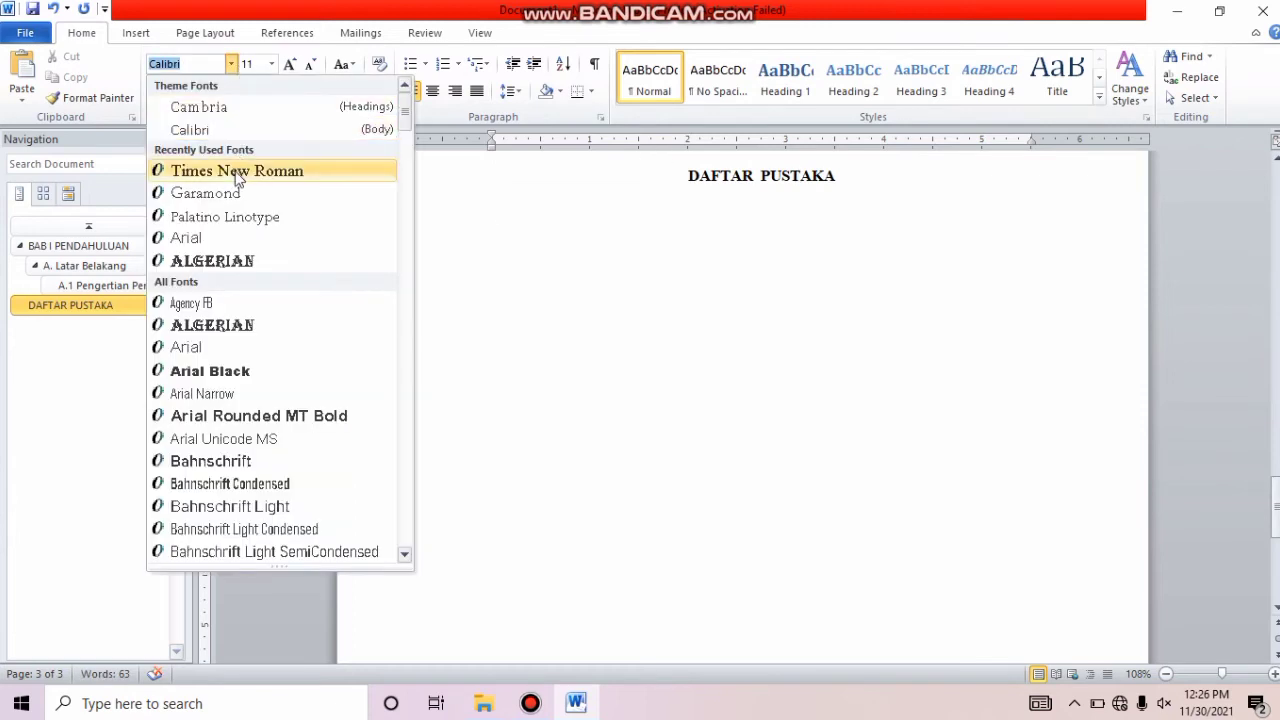
left_click(240, 171)
left_click(271, 64)
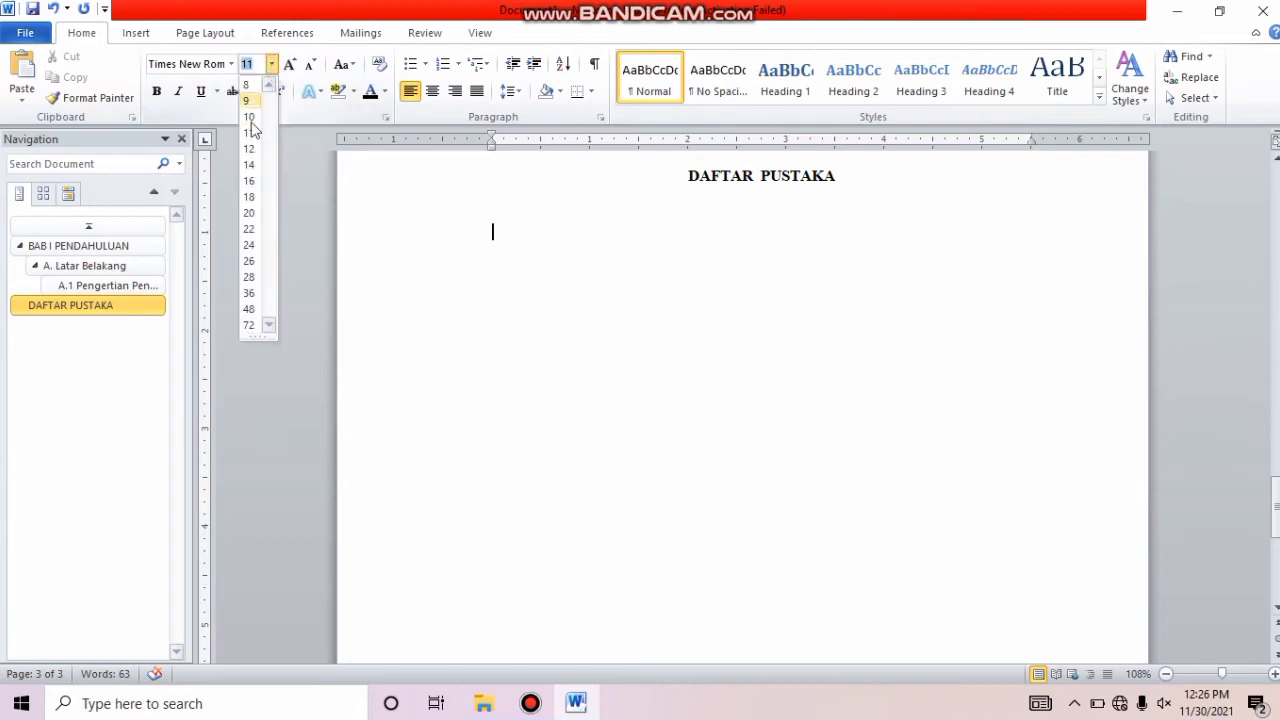
left_click(250, 152)
Justify the empty line below the heading and set its line spacing to 1.5.
left_click(477, 91)
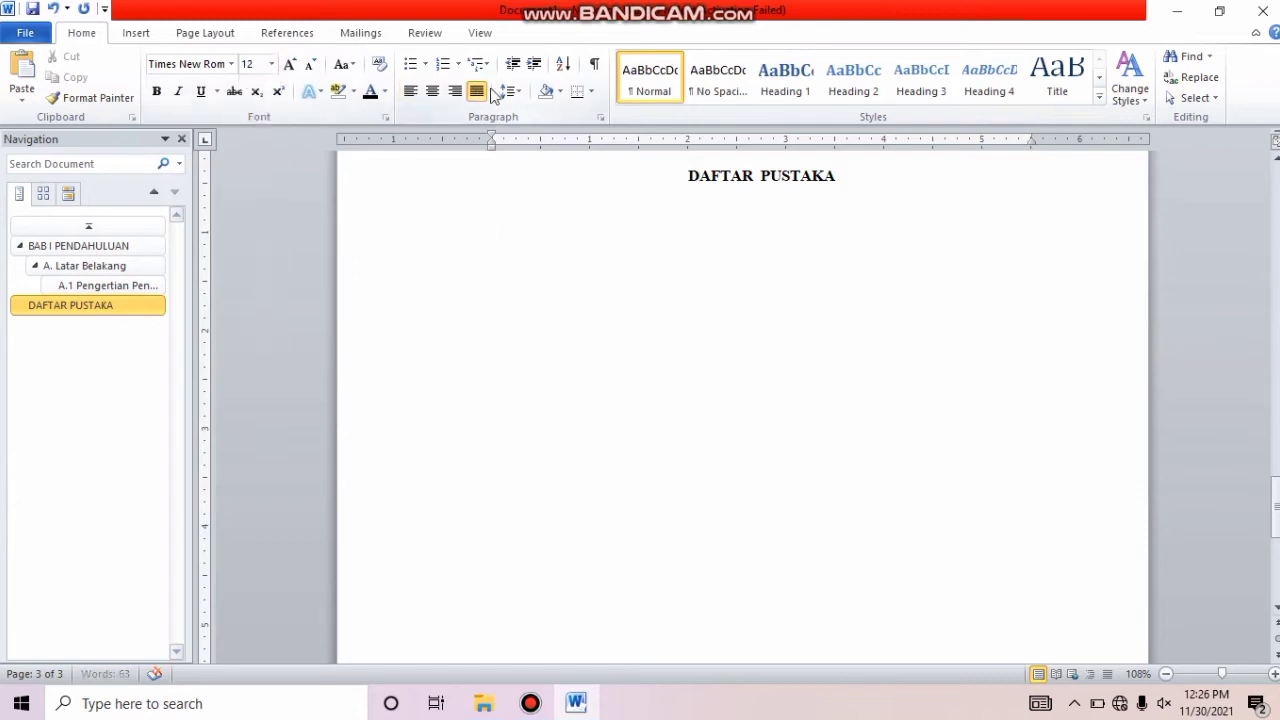
left_click(512, 91)
left_click(536, 161)
left_click(600, 117)
left_click(700, 564)
Insert the built-in Bibliography below "DAFTAR PUSTAKA" and delete its "Bibliography" heading text.
left_click(286, 33)
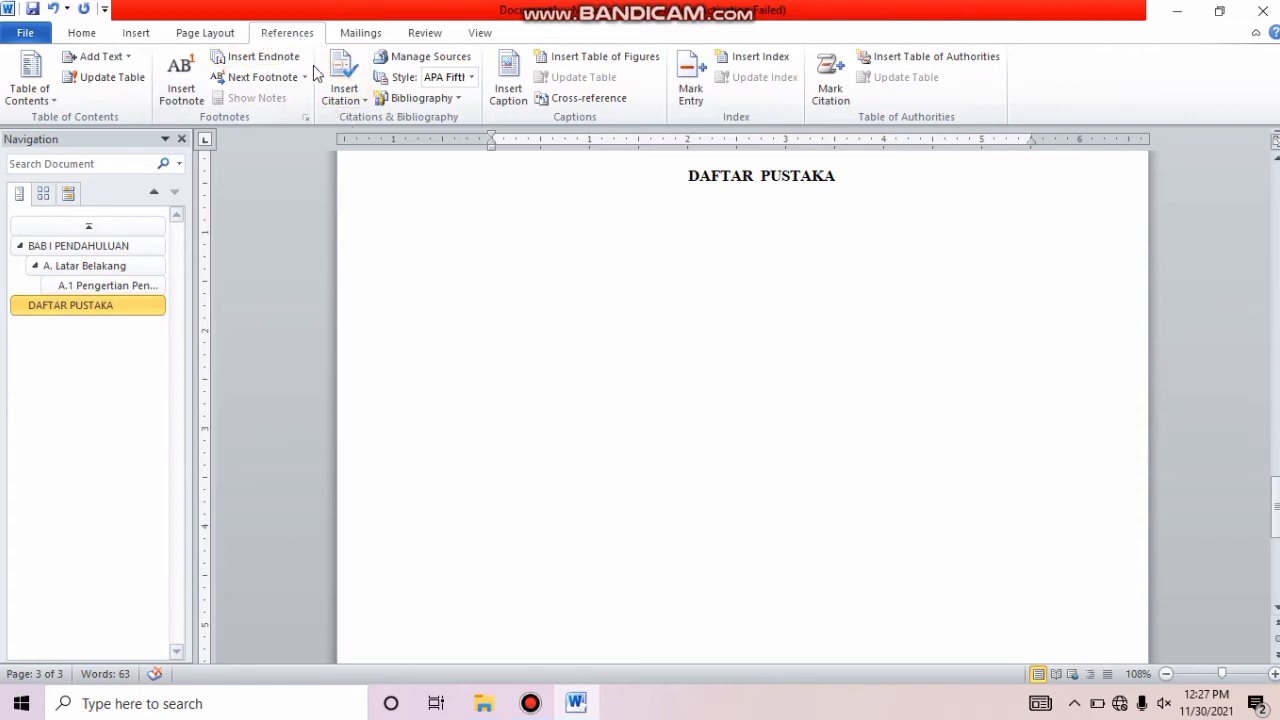
left_click(459, 97)
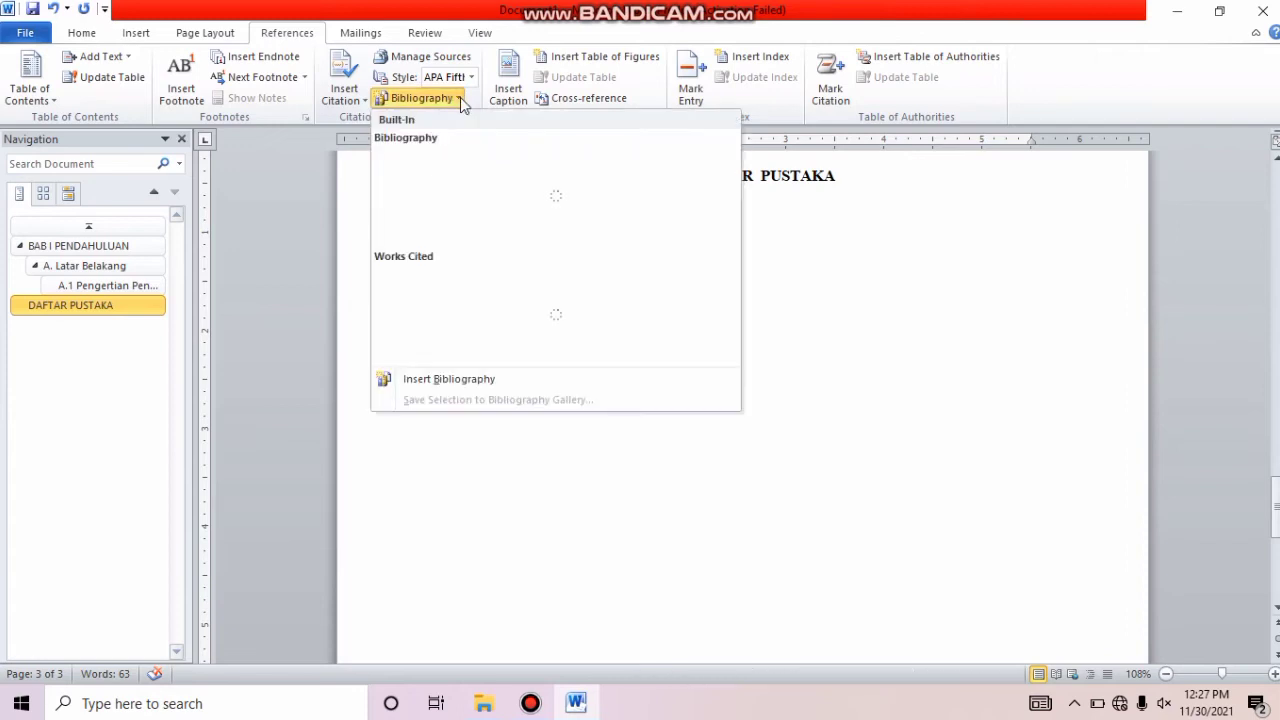
left_click(430, 186)
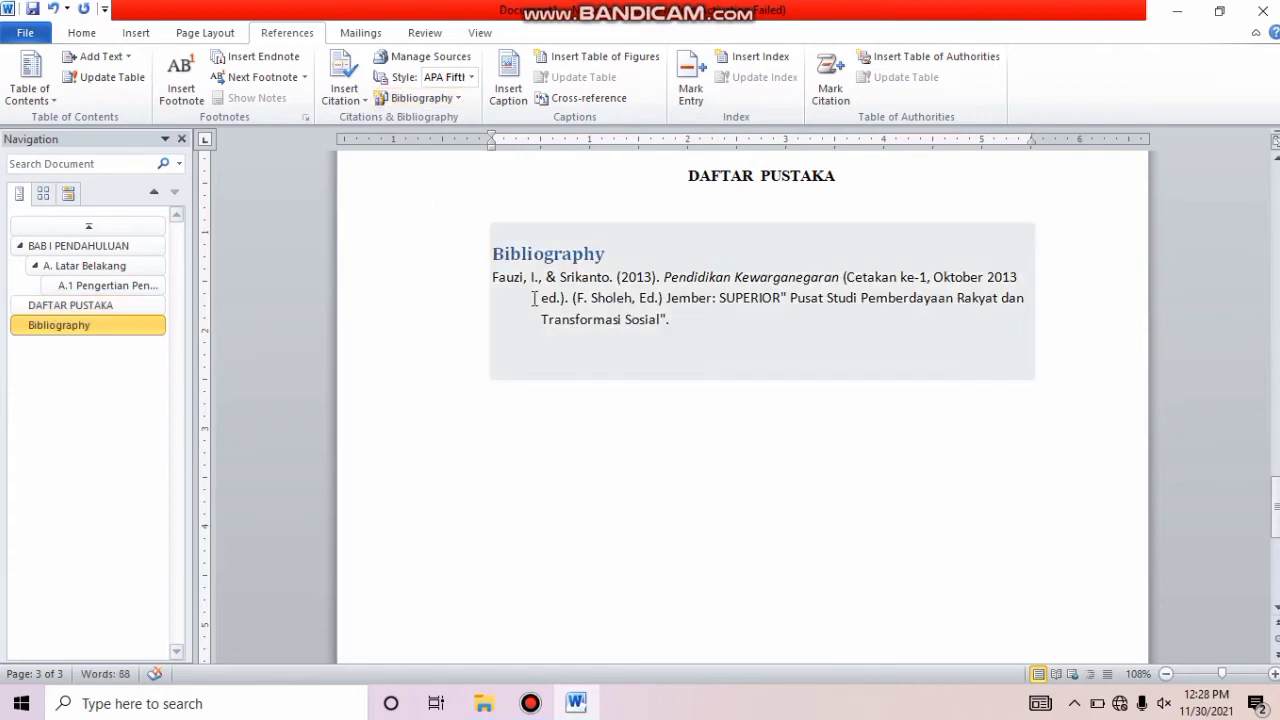
left_click(607, 253)
left_click_drag(607, 253, 492, 252)
key("BackSpace")
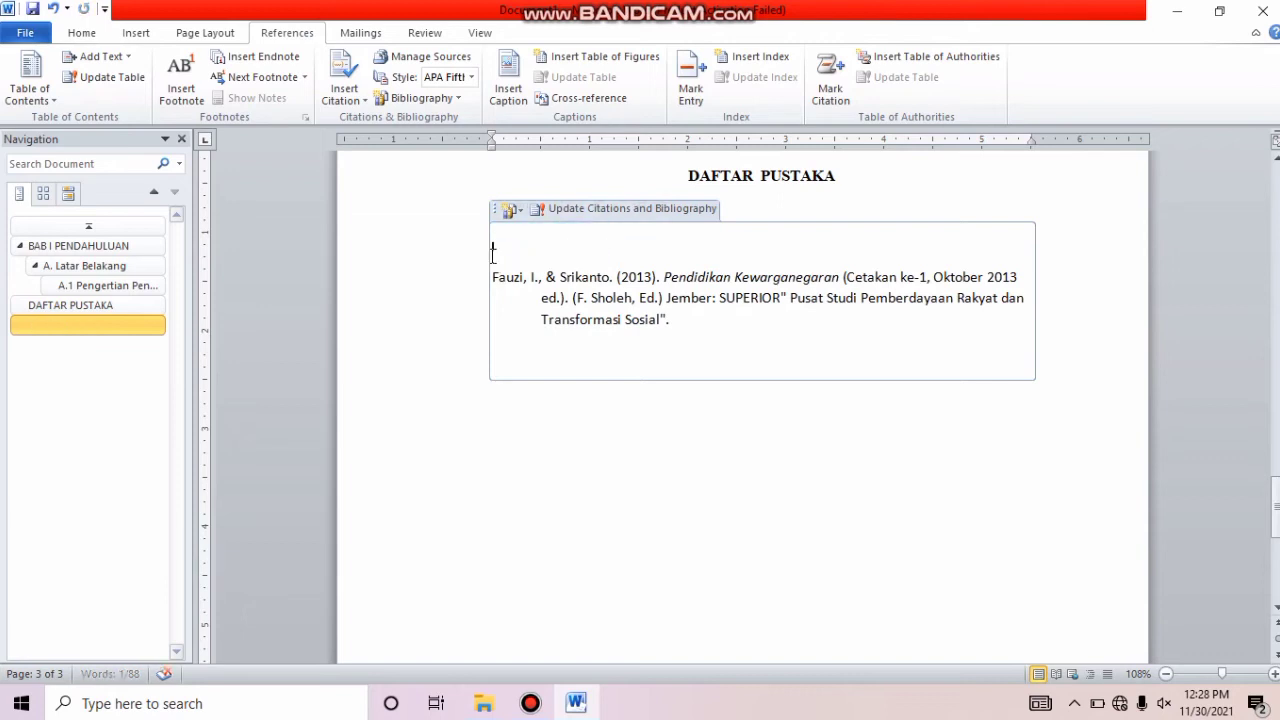
Change the empty heading line above the bibliography entry to the Normal style, removing its blank entry from the document outline.
left_click(497, 384)
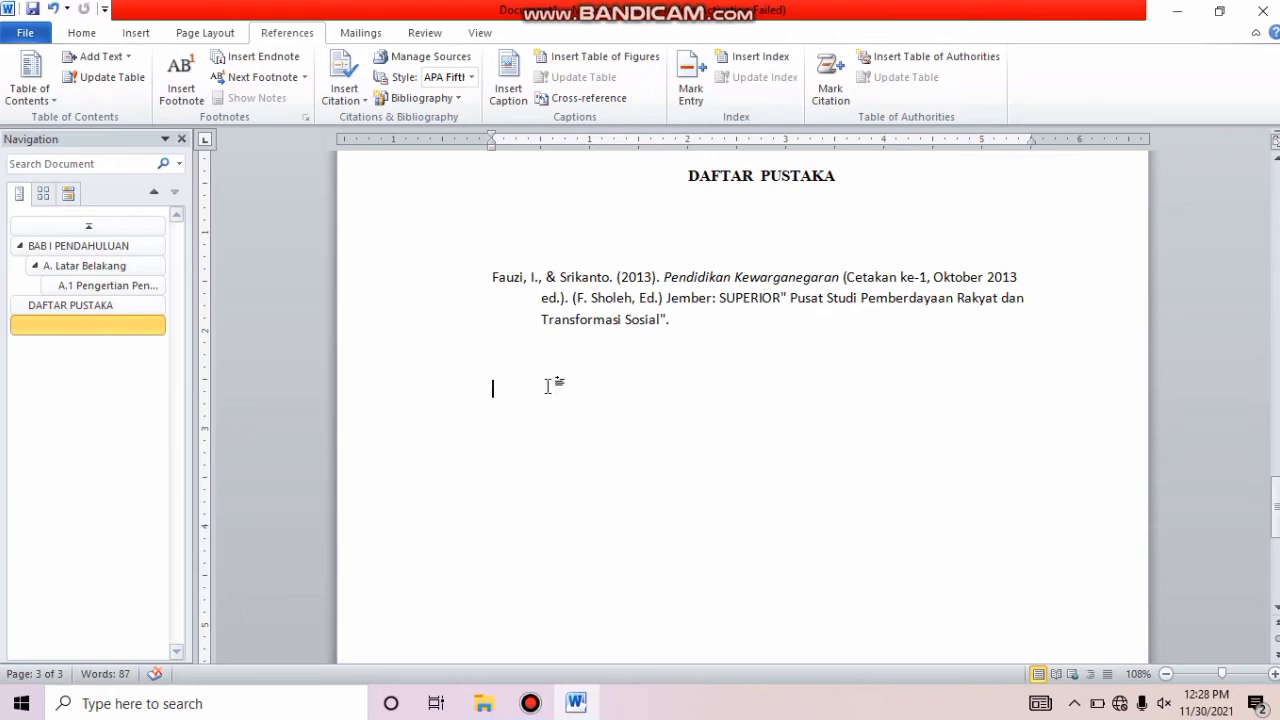
left_click(140, 334)
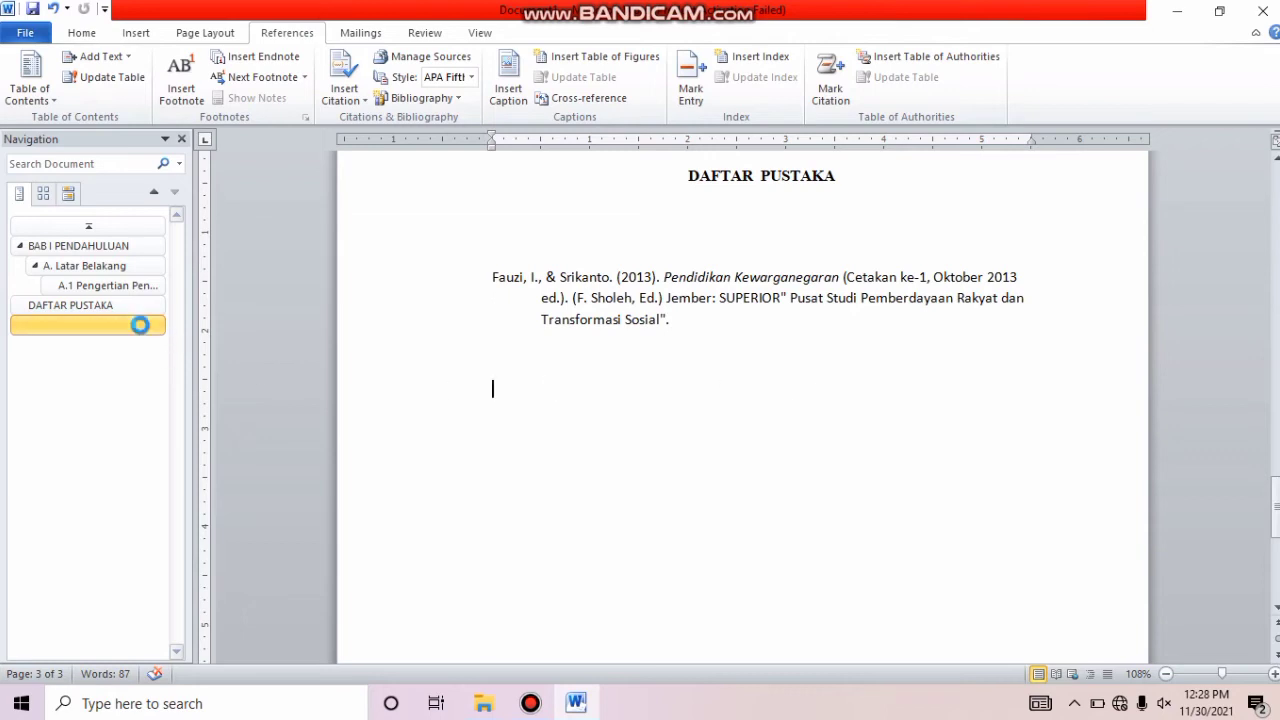
left_click(99, 38)
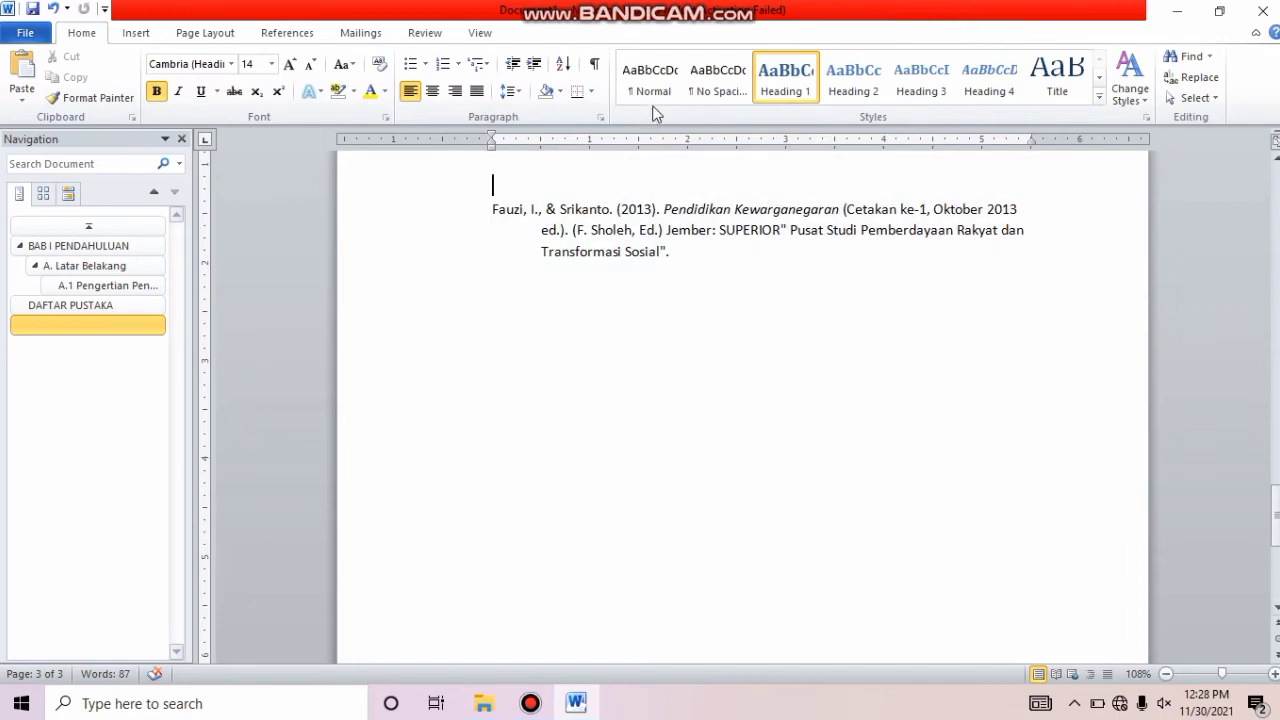
left_click(659, 96)
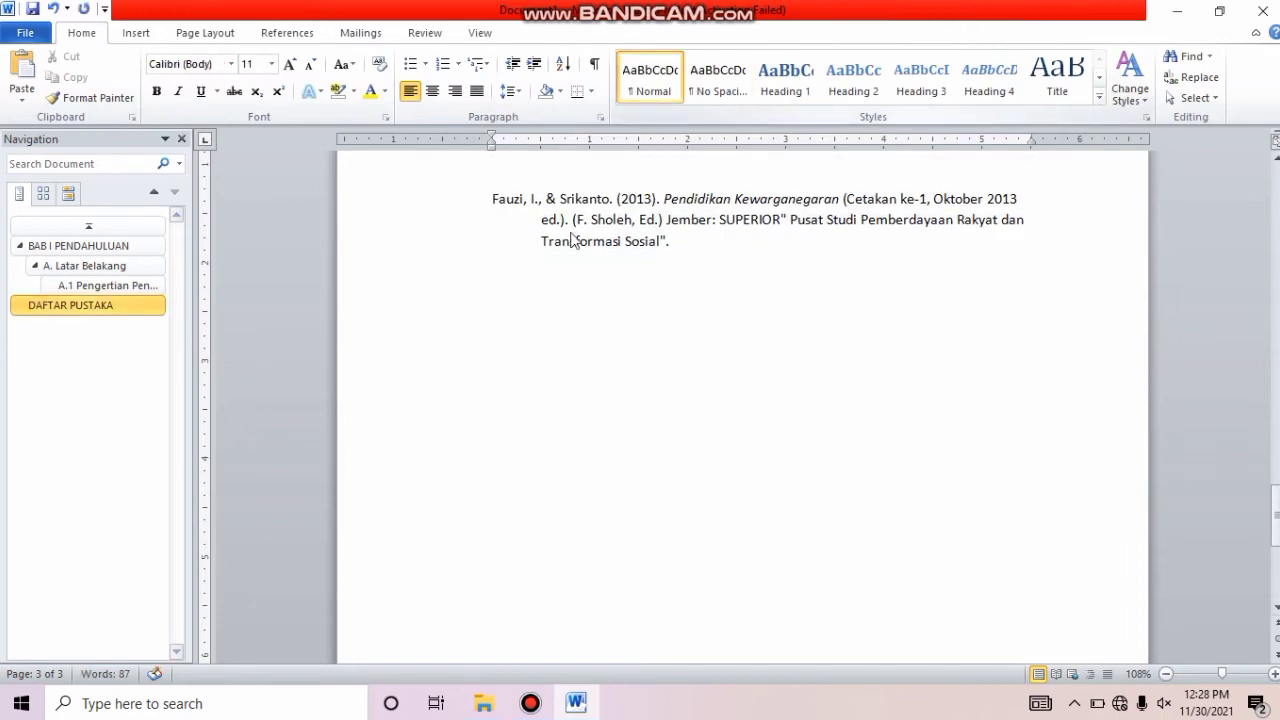
scroll(1276, 165, "up", 2)
left_click(871, 432)
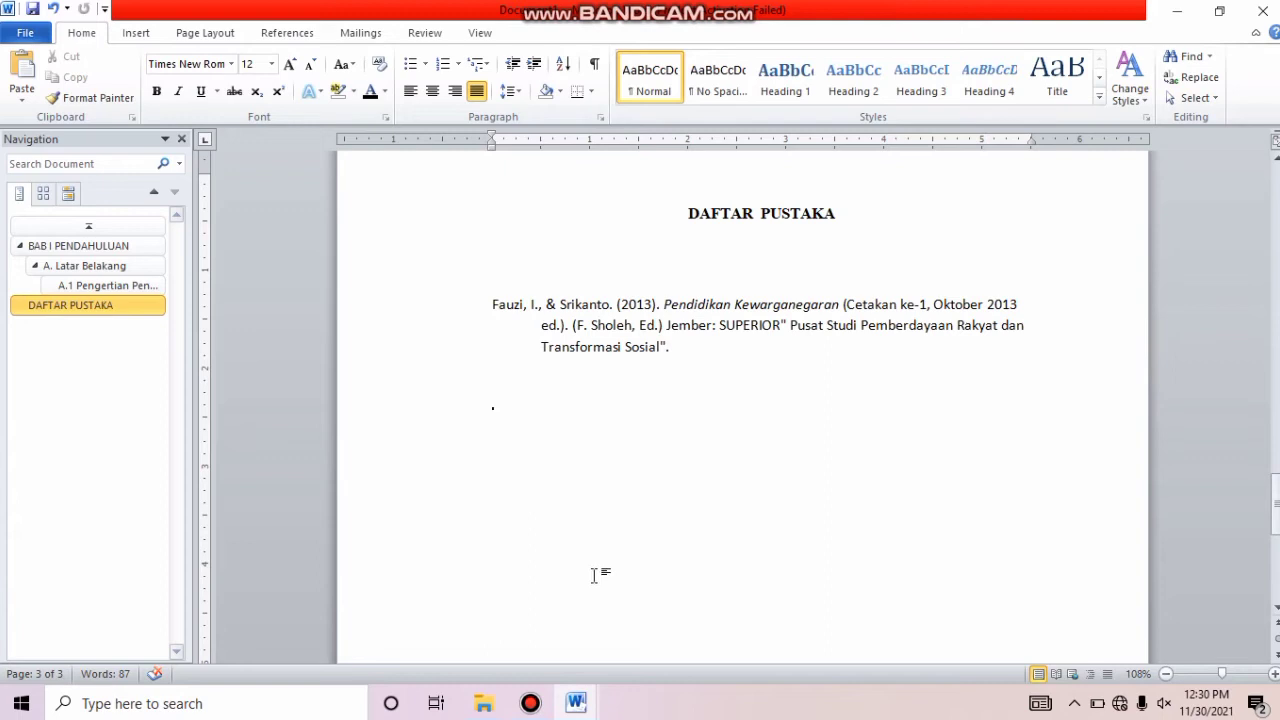
Switch to the other open document, the Critical Book Review, and place the cursor below its "DAFTAR ISI" heading.
mouse_move(577, 705)
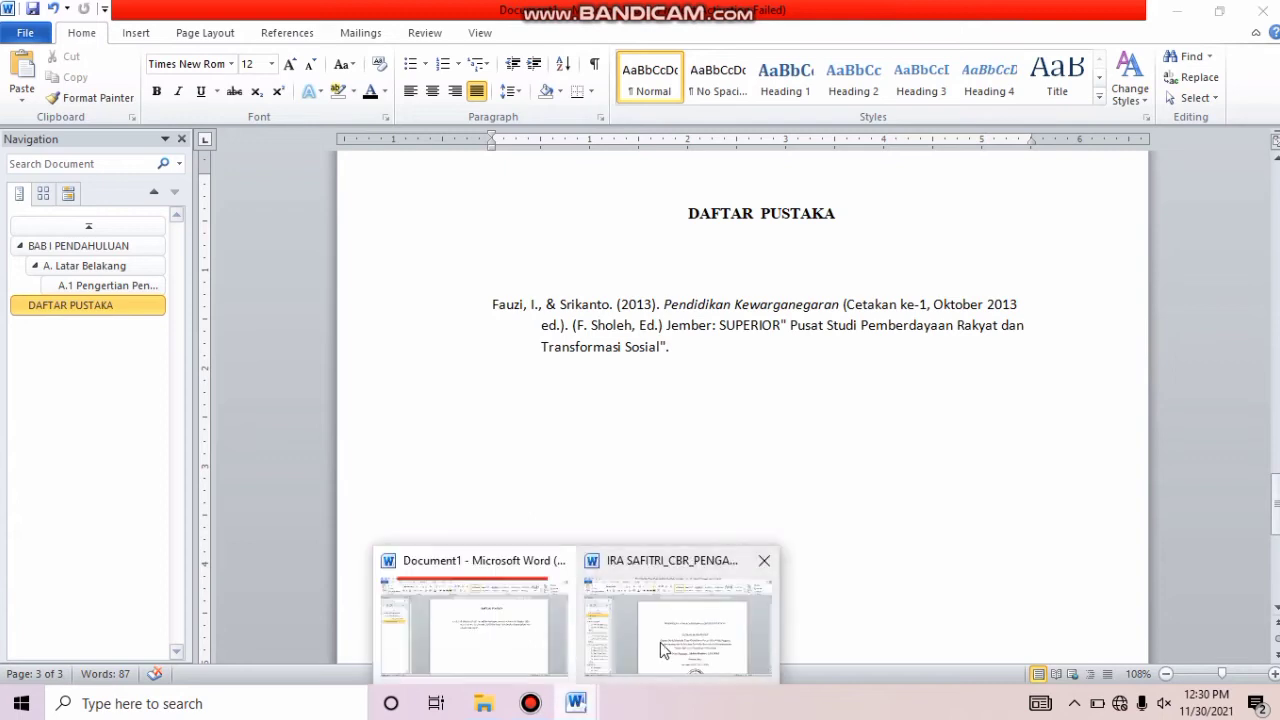
left_click(700, 630)
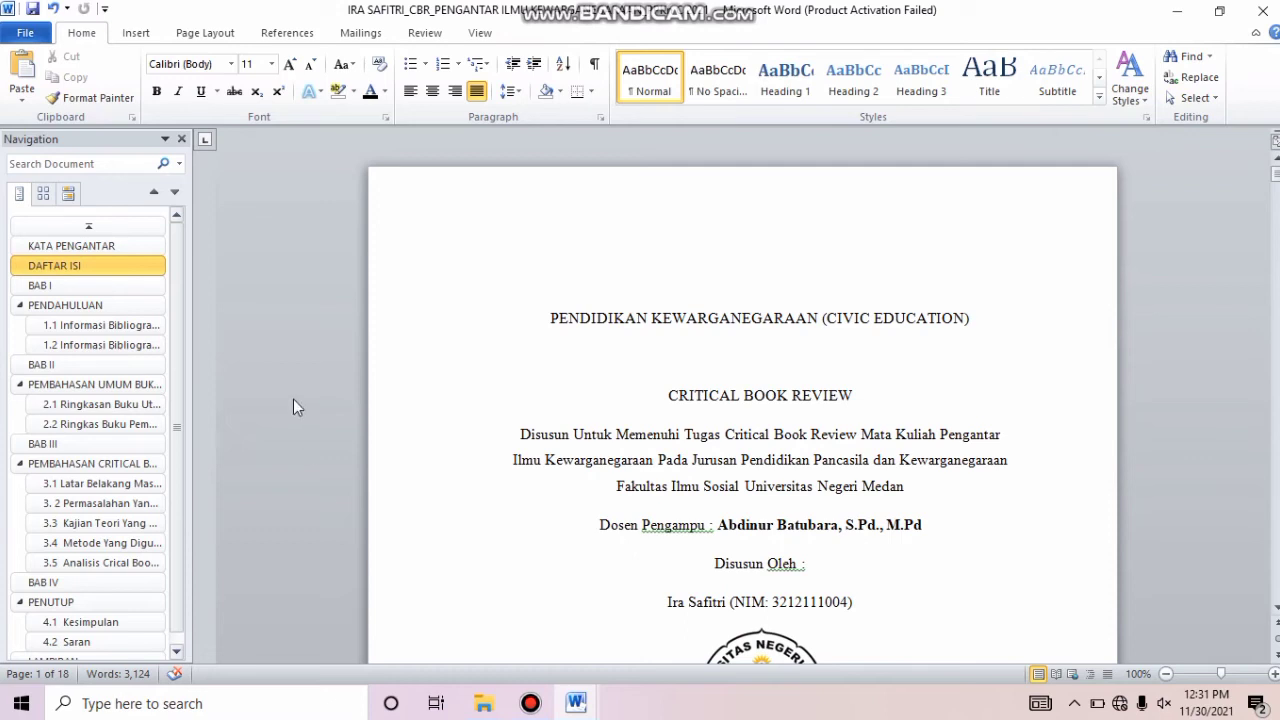
left_click(148, 268)
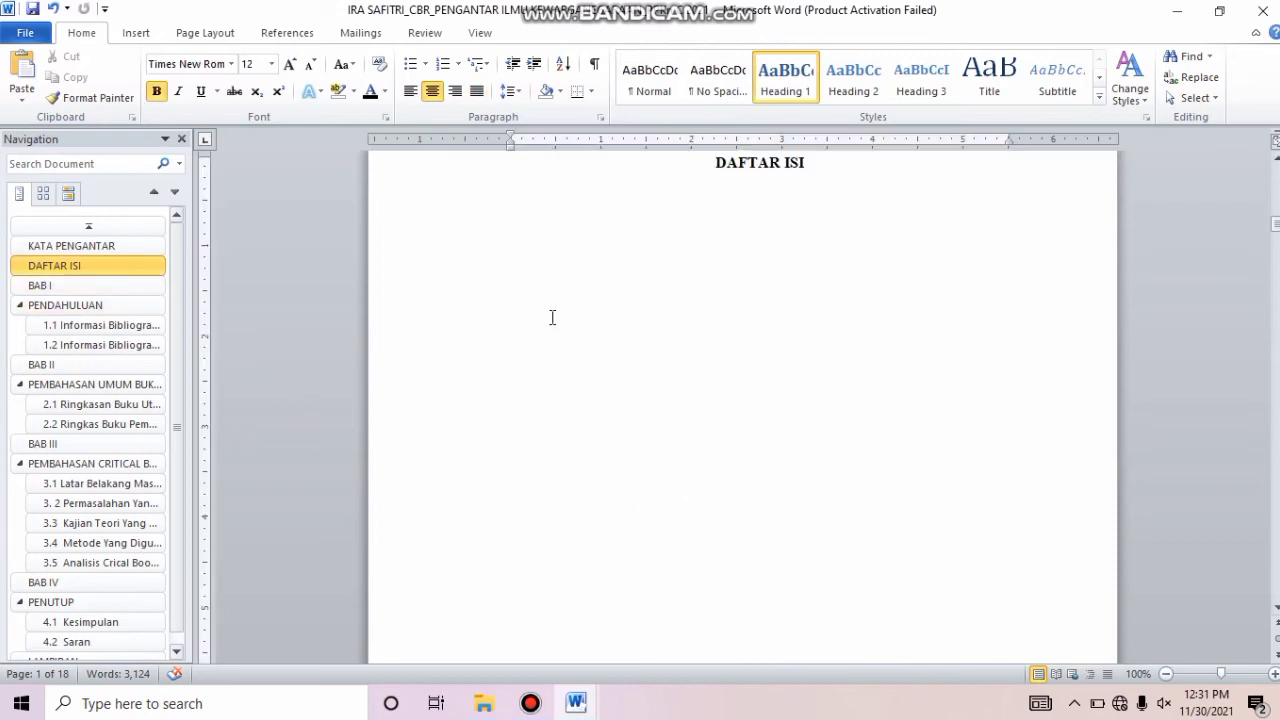
left_click(509, 226)
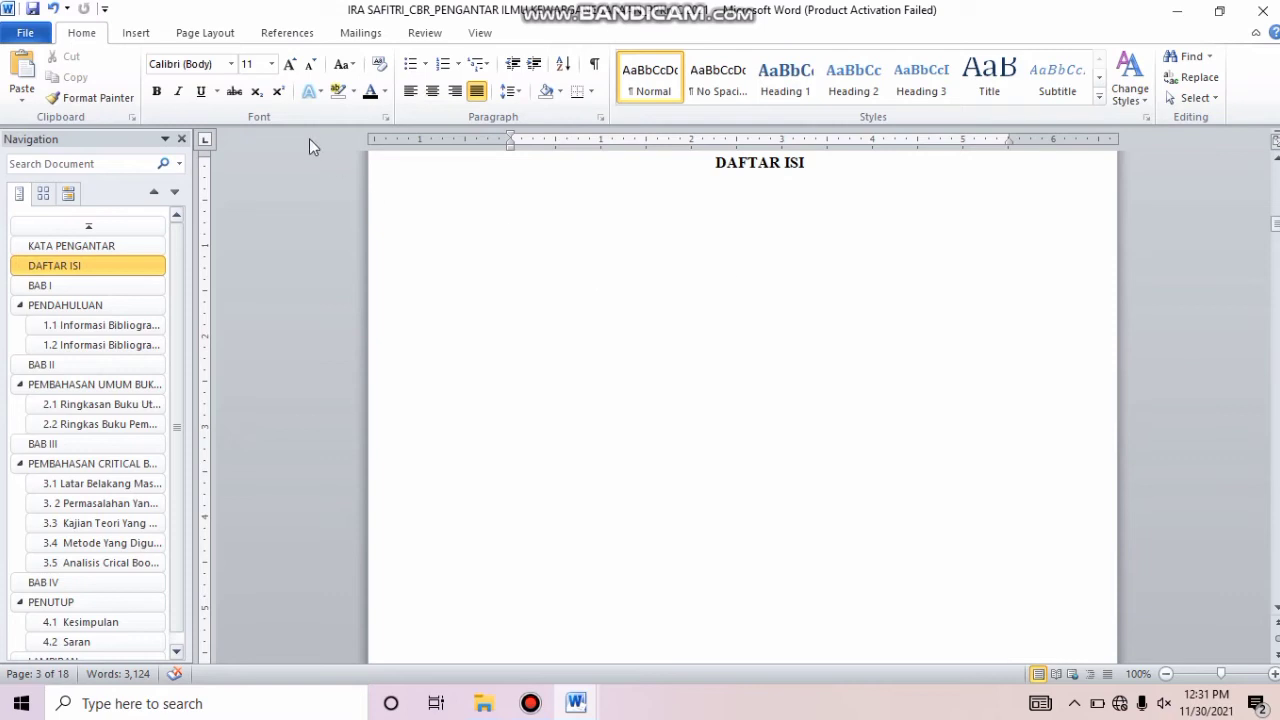
Set the line below "DAFTAR ISI" to Times New Roman, size 12, with 1.5 line spacing.
left_click(231, 64)
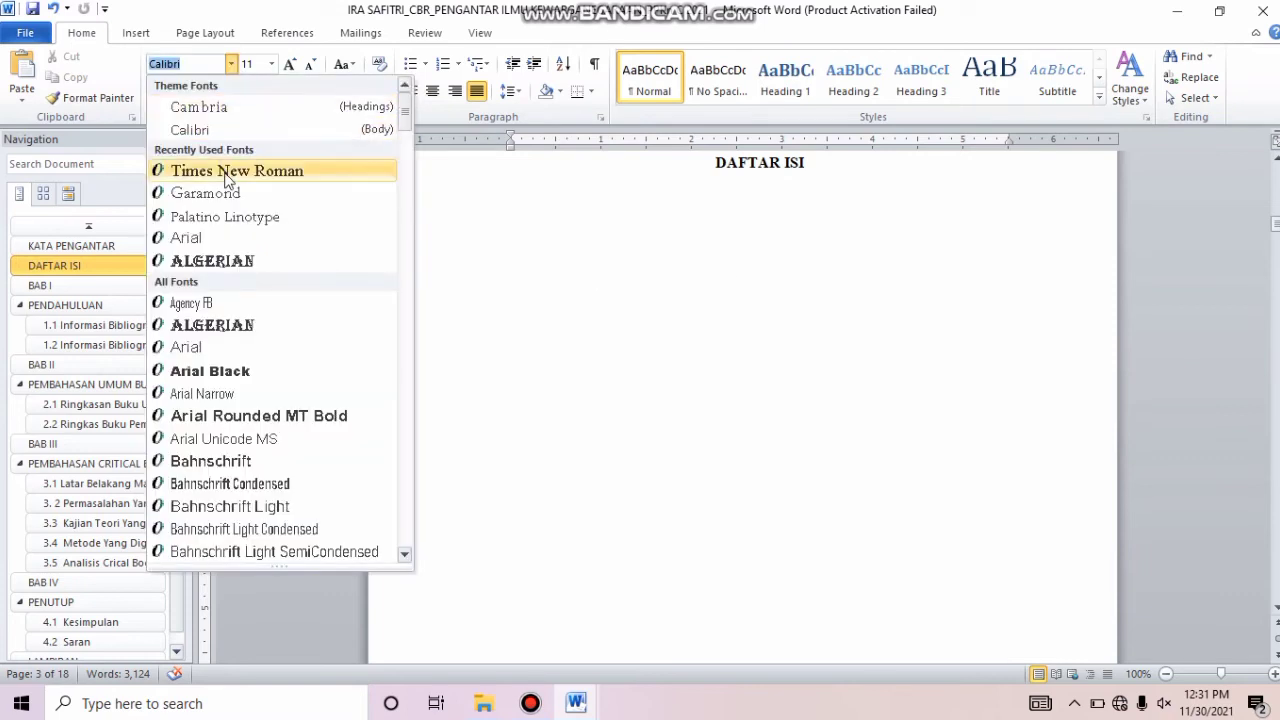
left_click(226, 171)
left_click(270, 64)
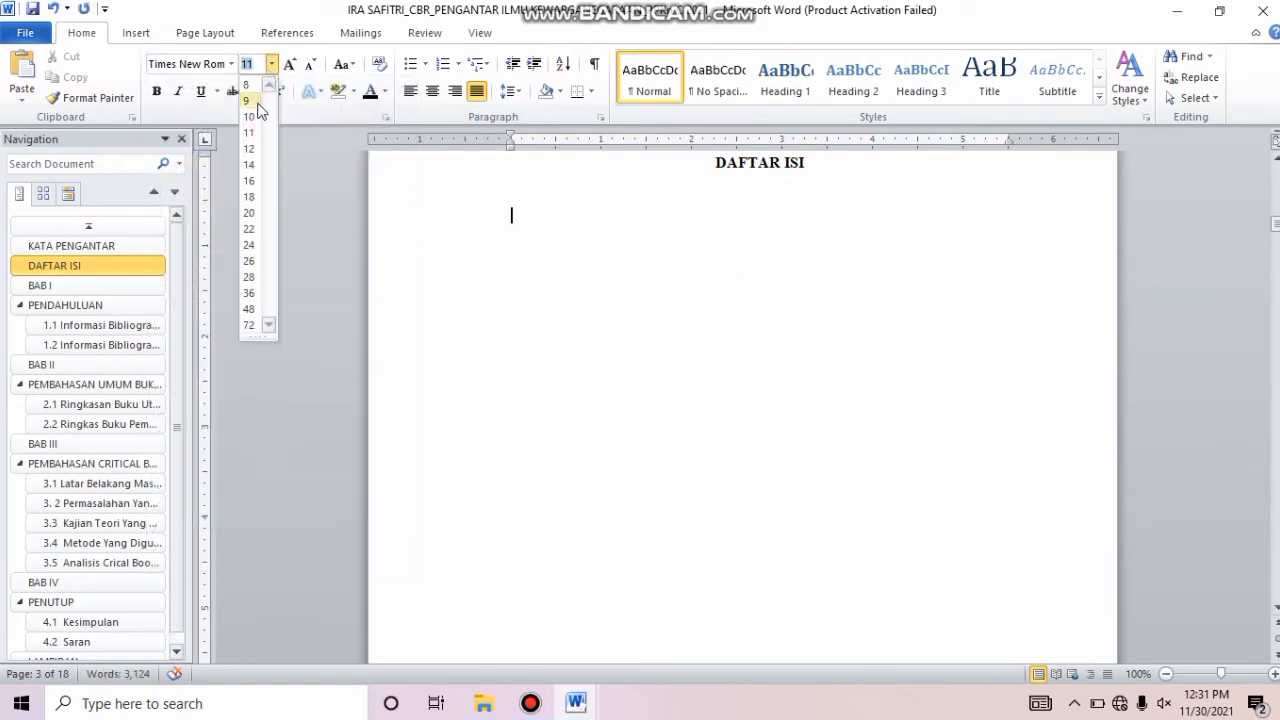
left_click(250, 148)
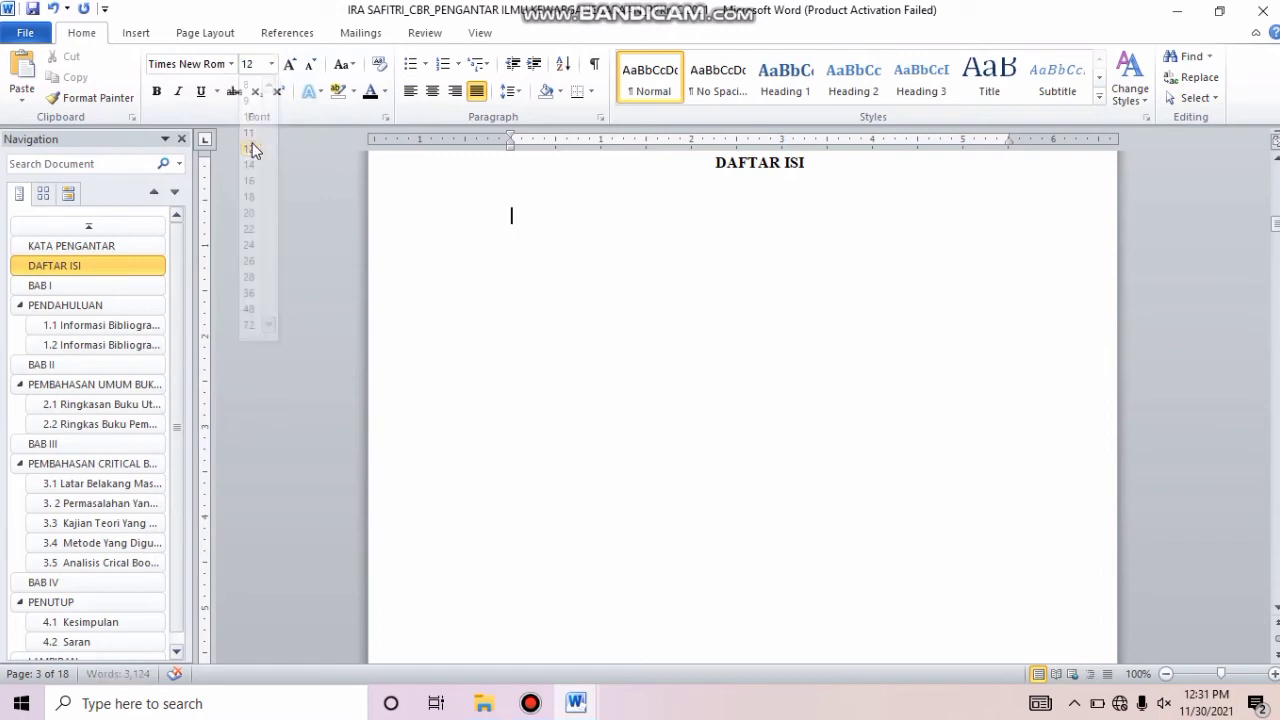
left_click(511, 91)
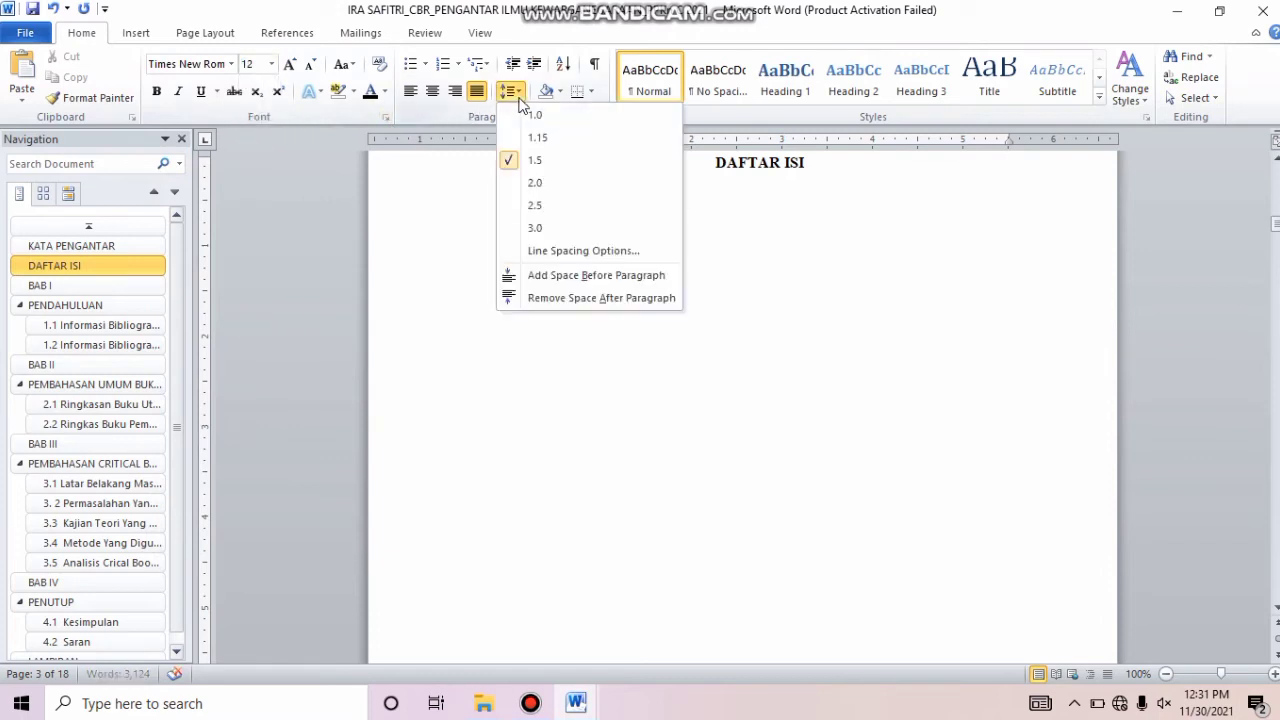
left_click(525, 160)
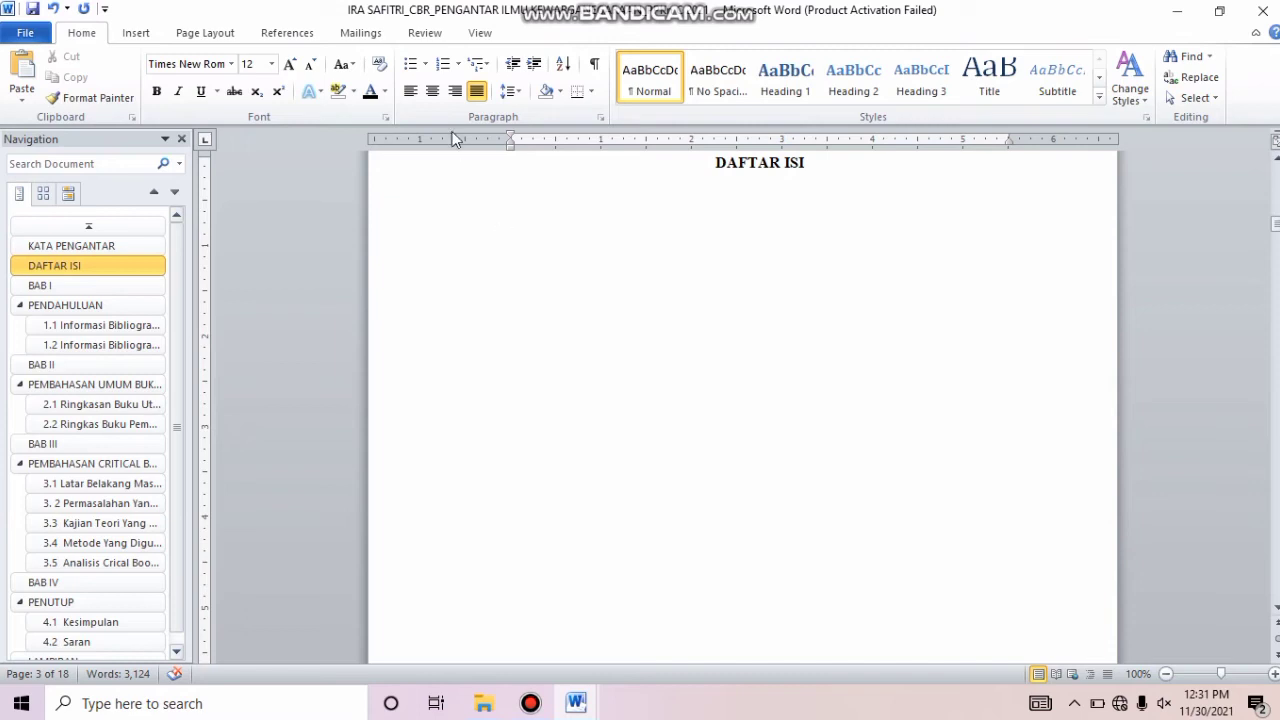
Insert a custom table of contents below "DAFTAR ISI" with three levels, dotted leaders and right-aligned page numbers, and review its entries.
left_click(291, 36)
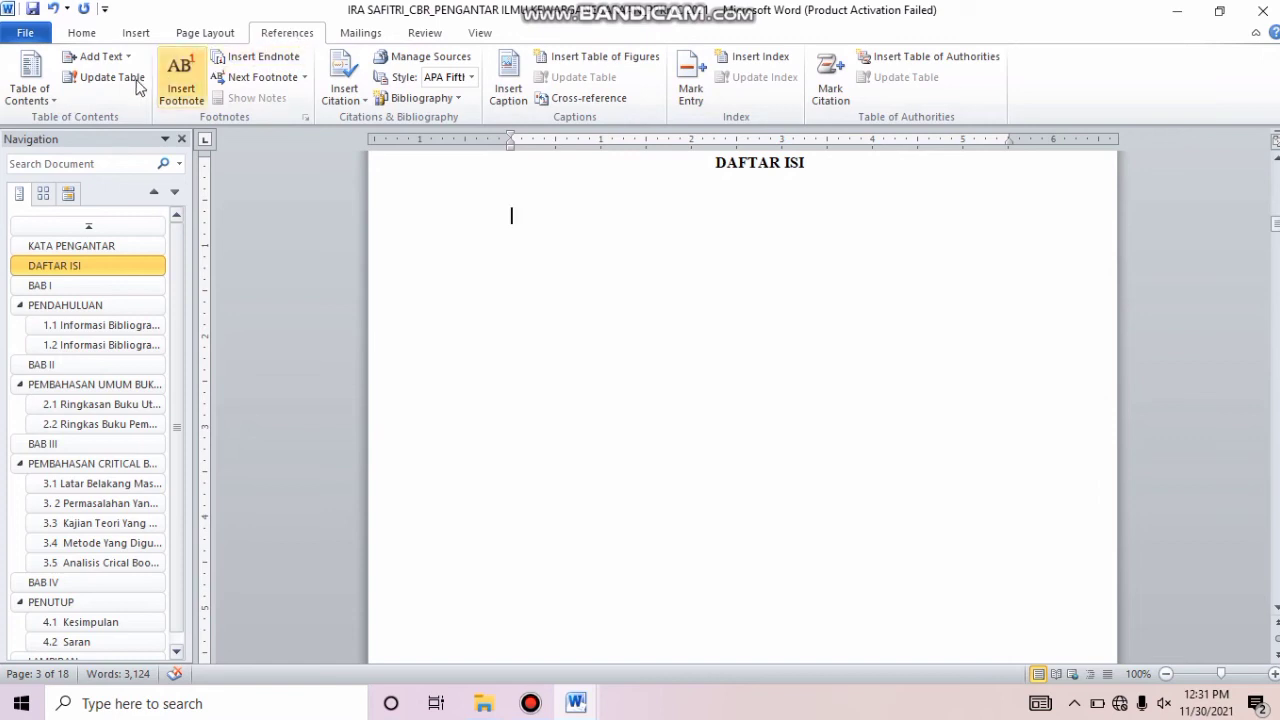
left_click(40, 104)
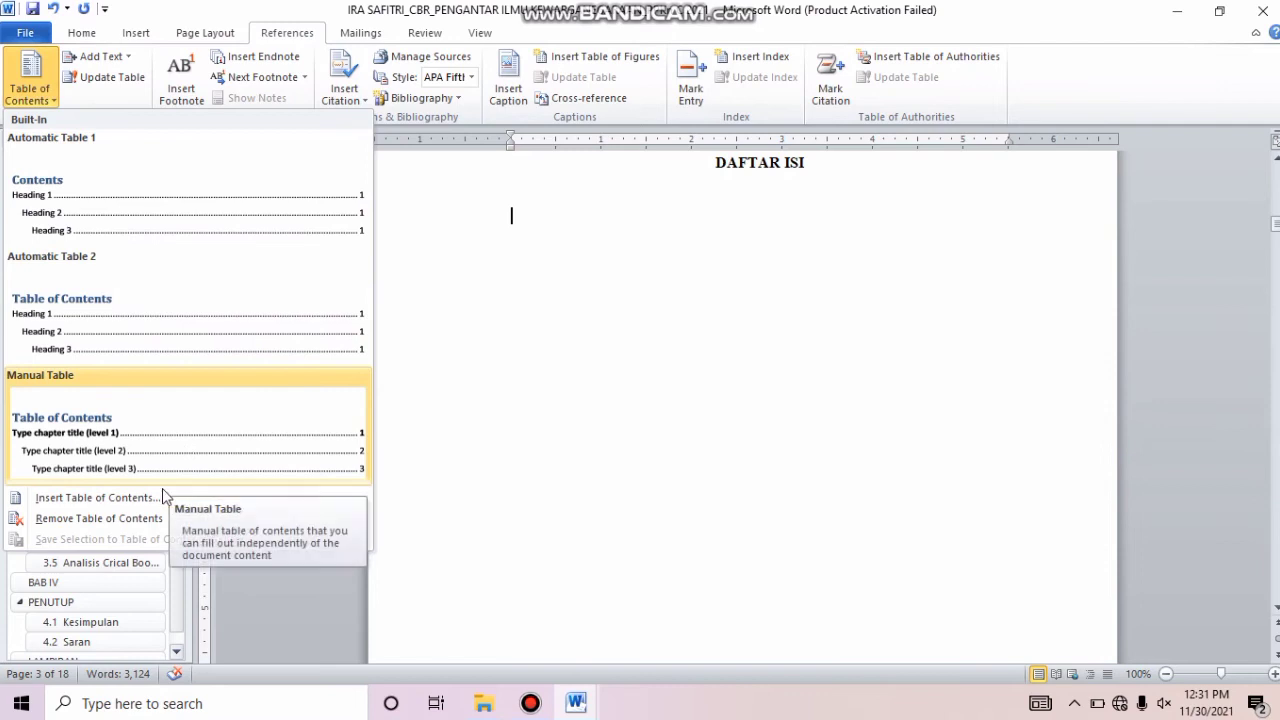
left_click(97, 497)
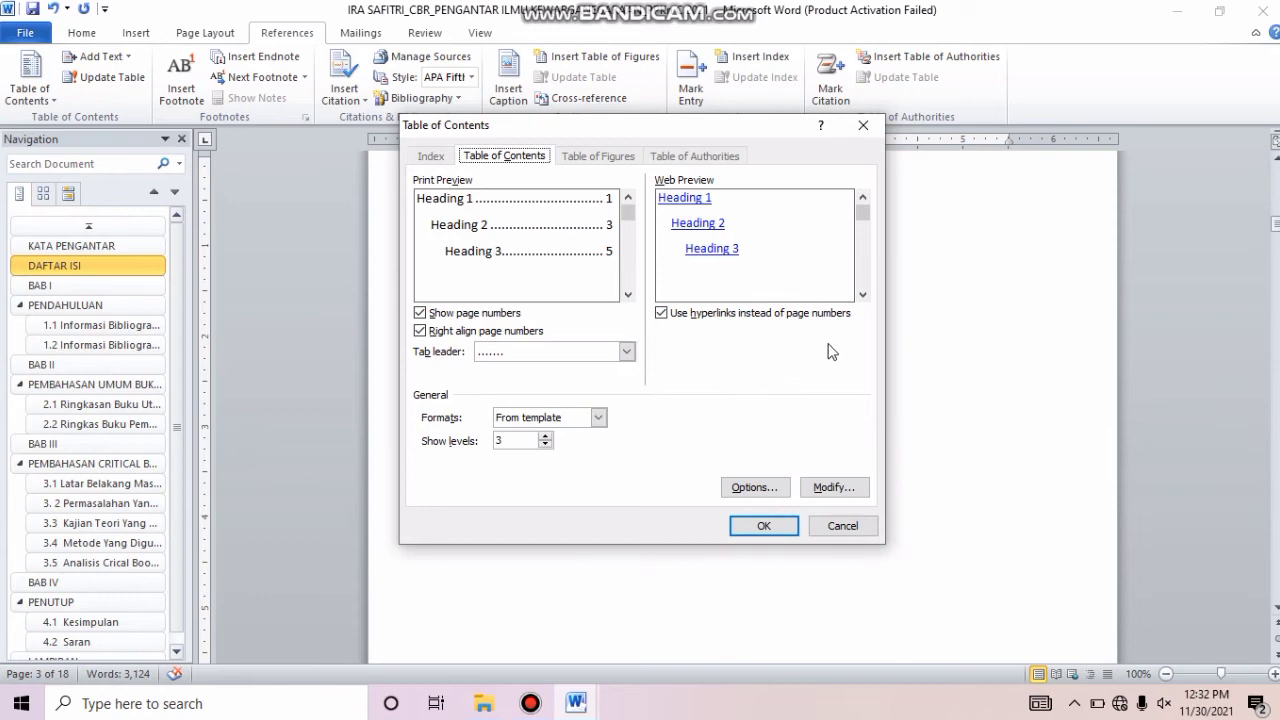
left_click(758, 530)
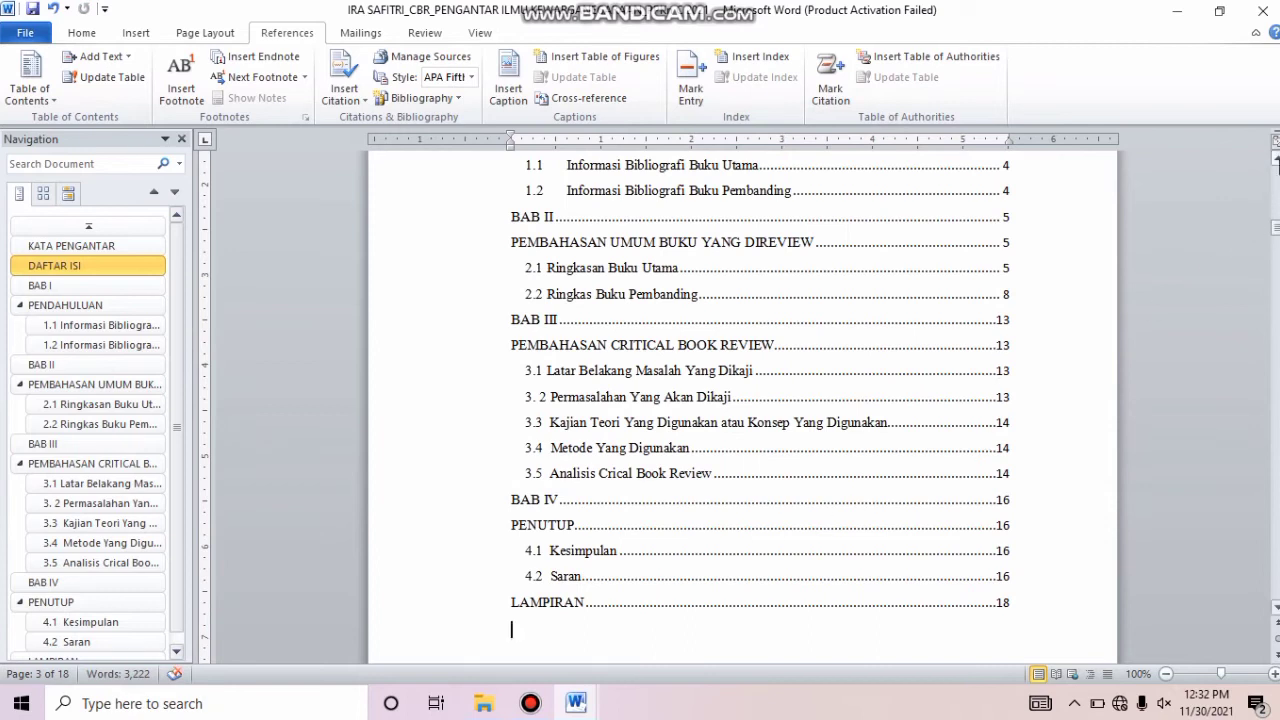
scroll(740, 400, "up", 2)
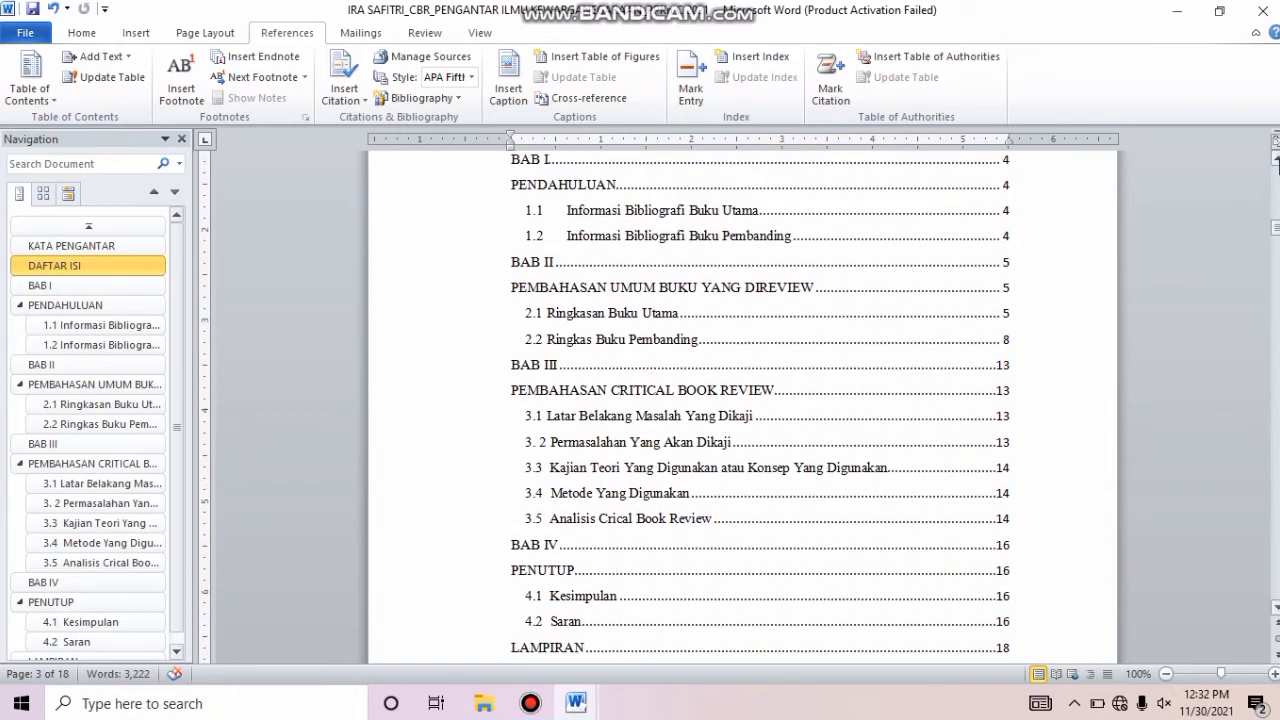
scroll(740, 400, "up", 2)
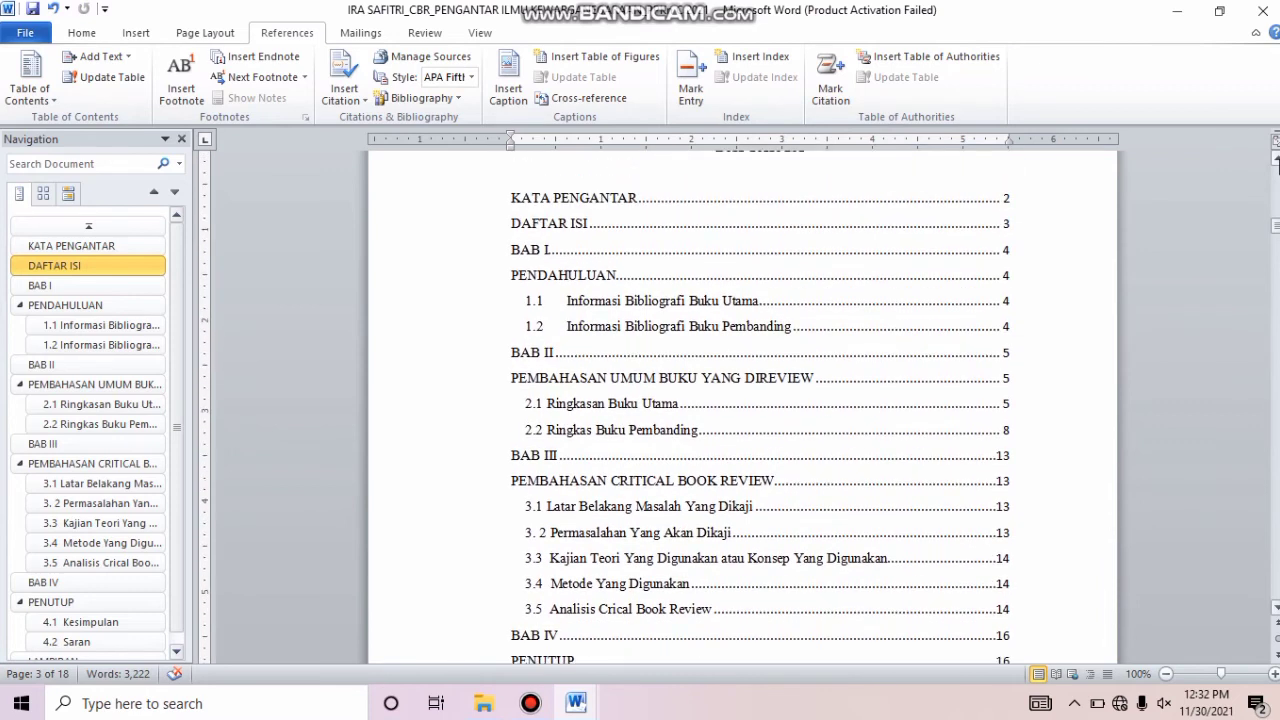
Merge the "BAB I" and "PENDAHULUAN" entries in the table of contents into one line, removing BAB I's own leader and page number.
scroll(740, 400, "up", 1)
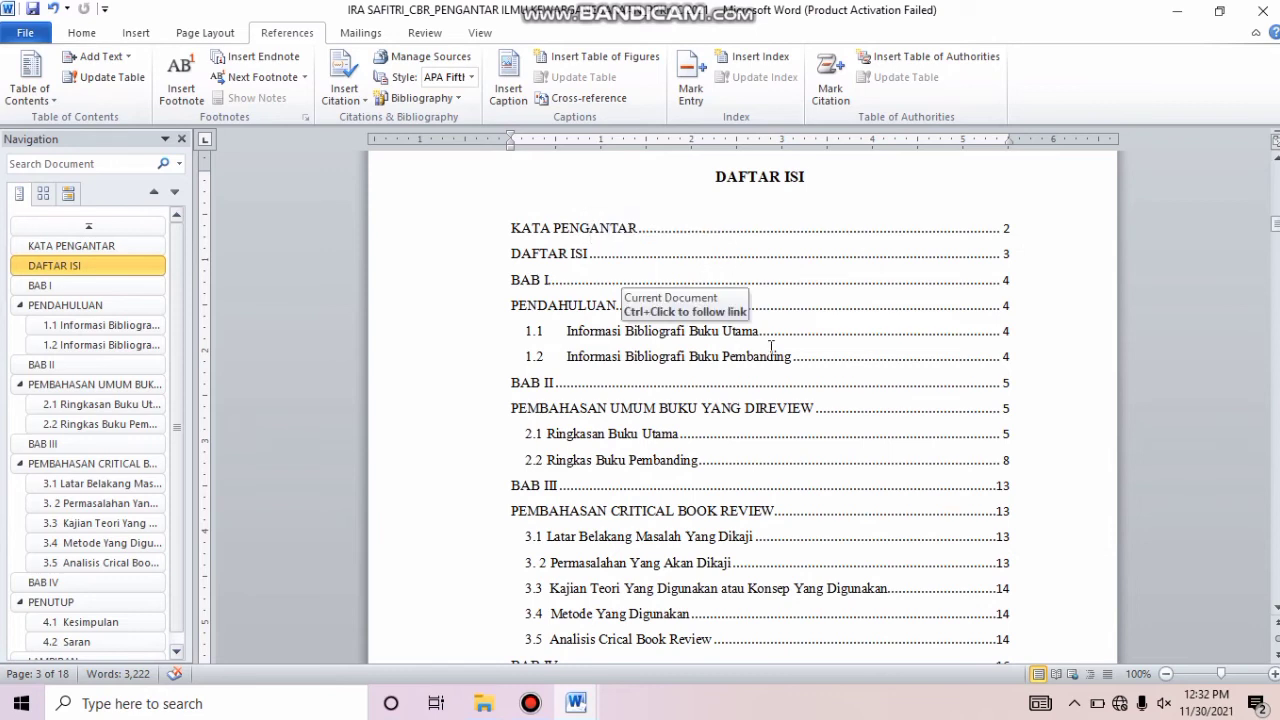
left_click_drag(1013, 282, 746, 280)
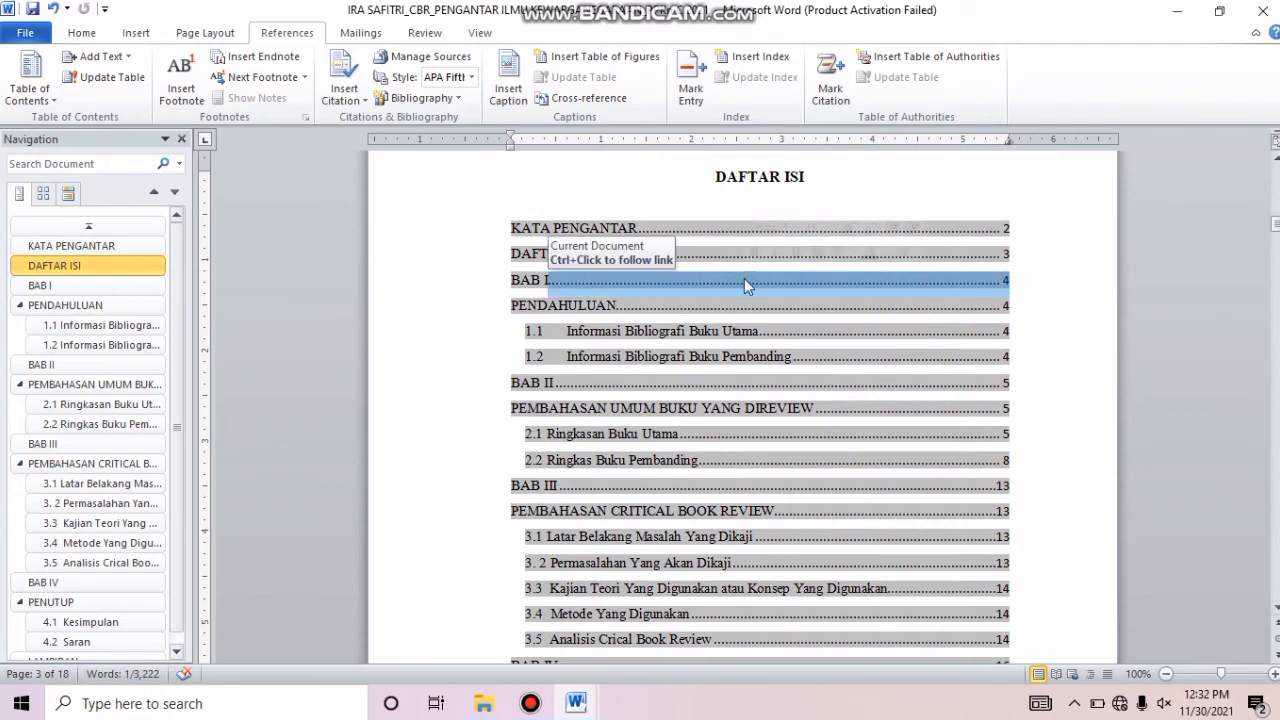
key("Delete")
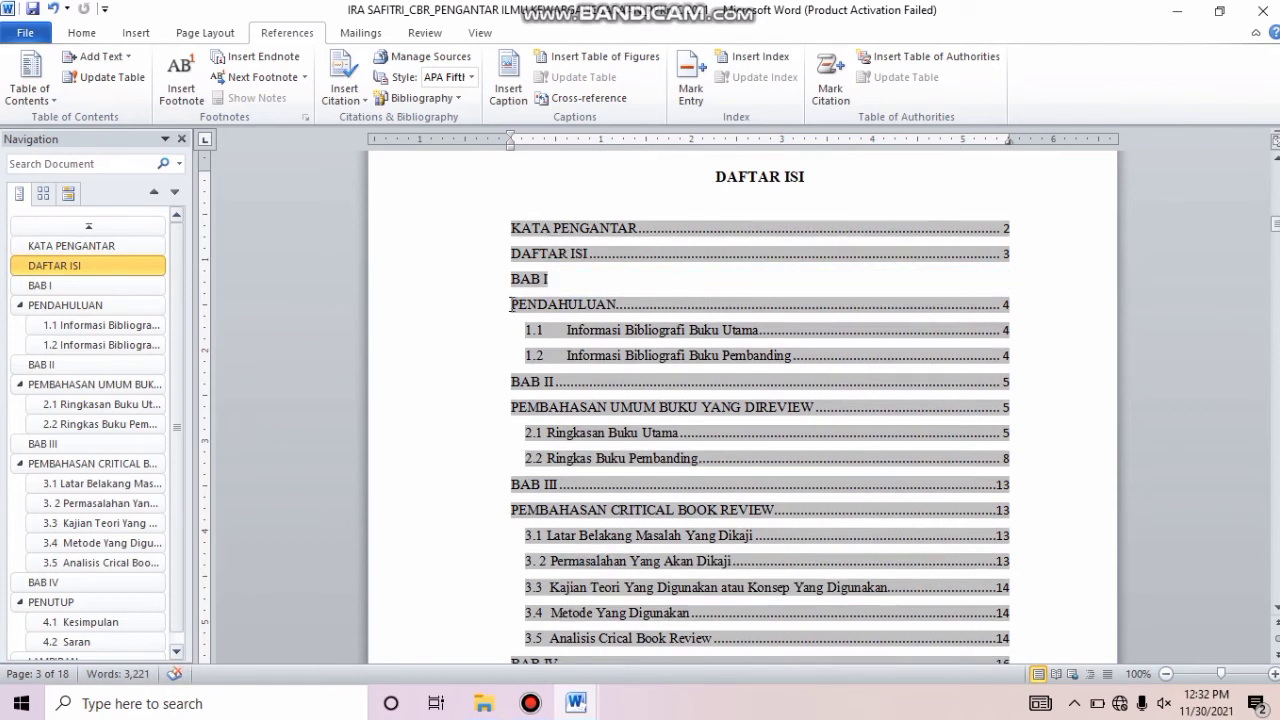
left_click(511, 304)
key("BackSpace")
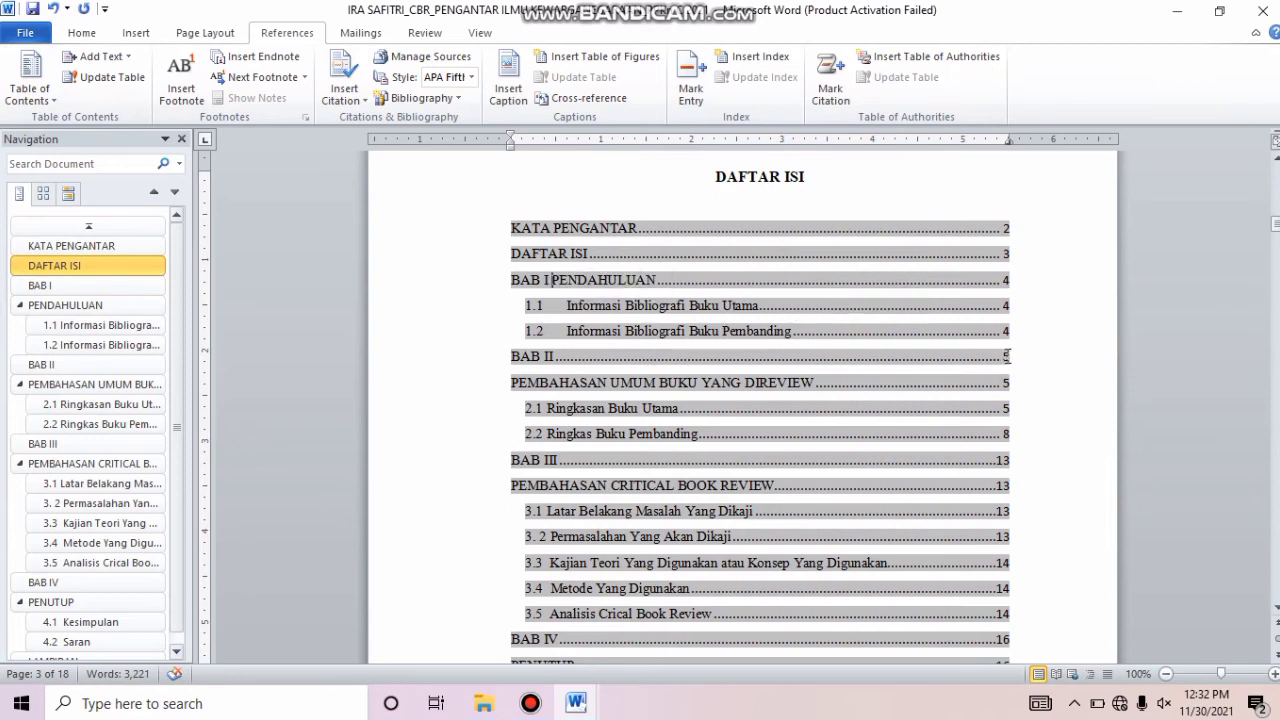
Join "BAB II" with "PEMBAHASAN UMUM BUKU YANG DIREVIEW" on one table of contents line, deleting BAB II's separate leader and page number.
left_click_drag(902, 346, 936, 370)
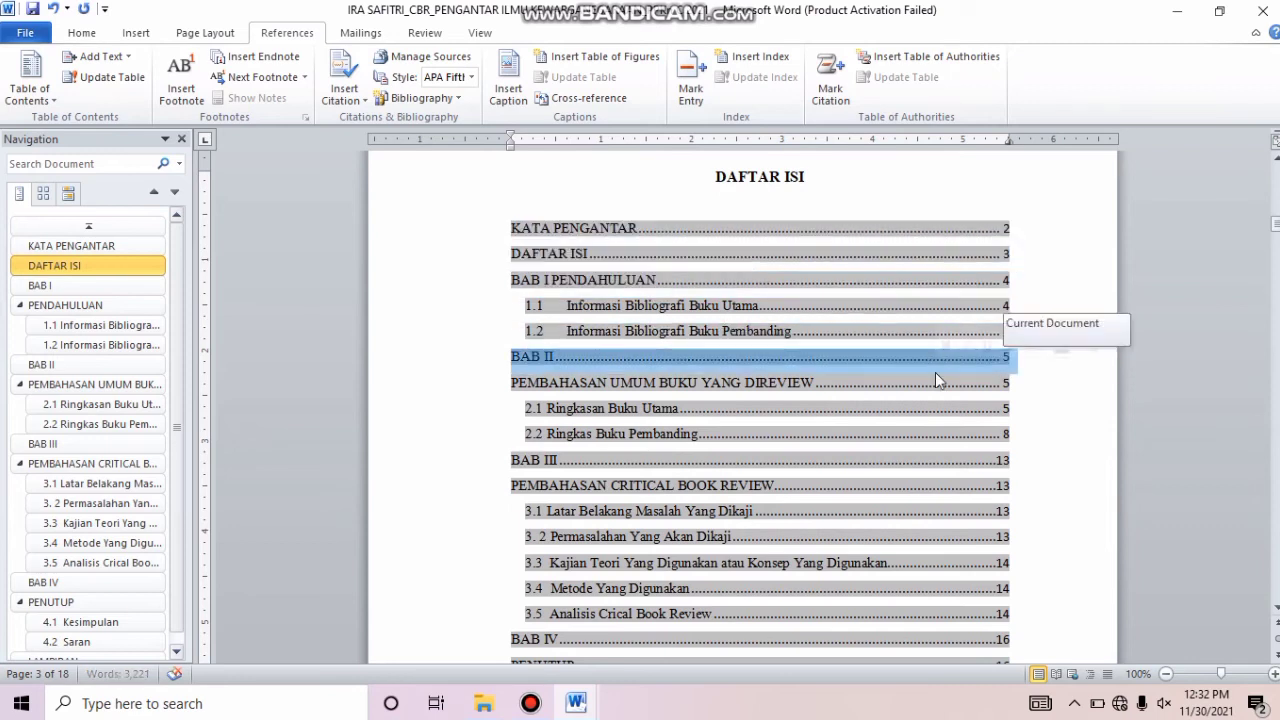
left_click(980, 366)
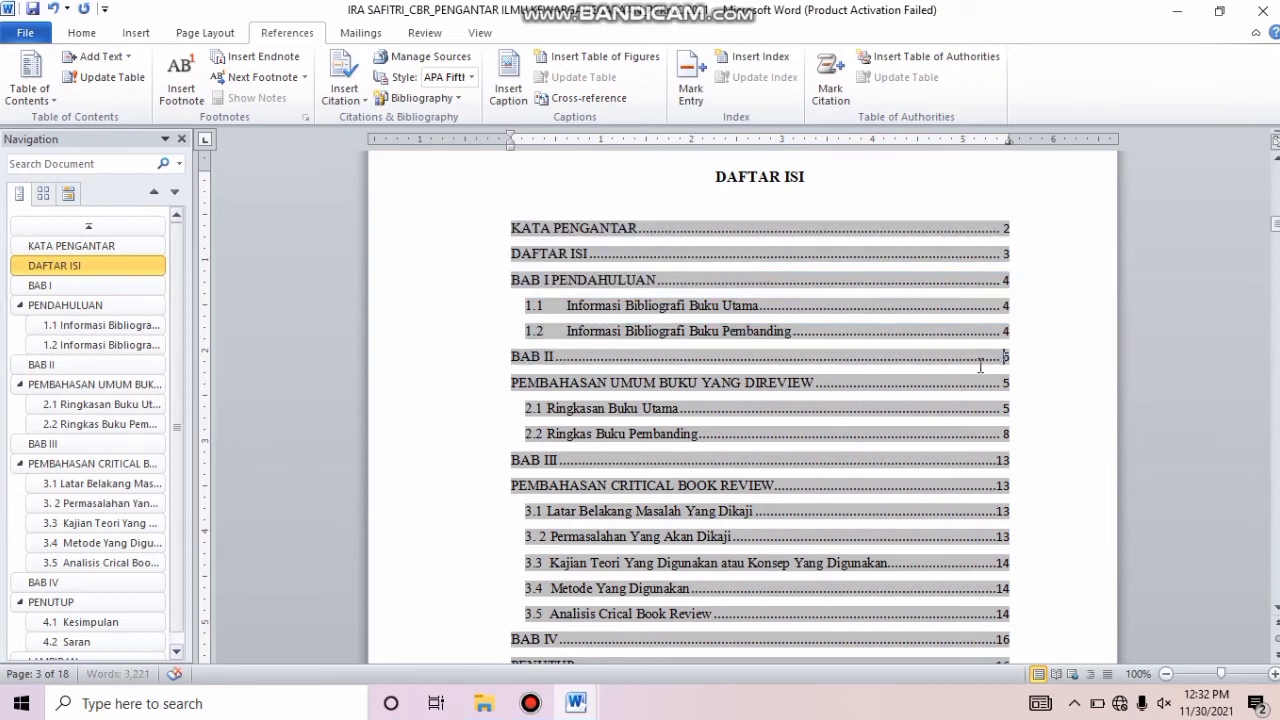
double_click(832, 362)
key("Delete")
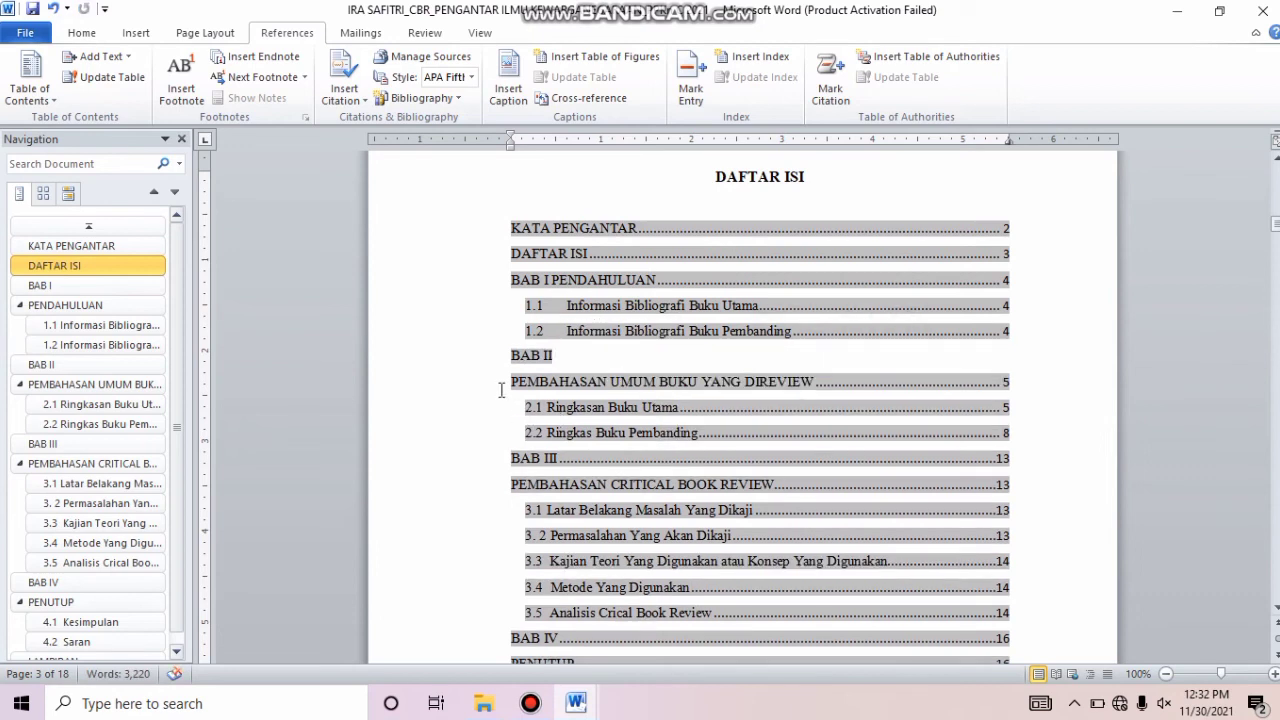
key("Delete")
Combine "BAB III" and "PEMBAHASAN CRITICAL BOOK REVIEW" into one table of contents entry with a single leader and page number.
double_click(700, 434)
key("Delete")
left_click(509, 460)
key("BackSpace")
Combine "BAB IV" and "PENUTUP" into one table of contents entry and check the finished list.
scroll(752, 514, "down", 1)
double_click(752, 515)
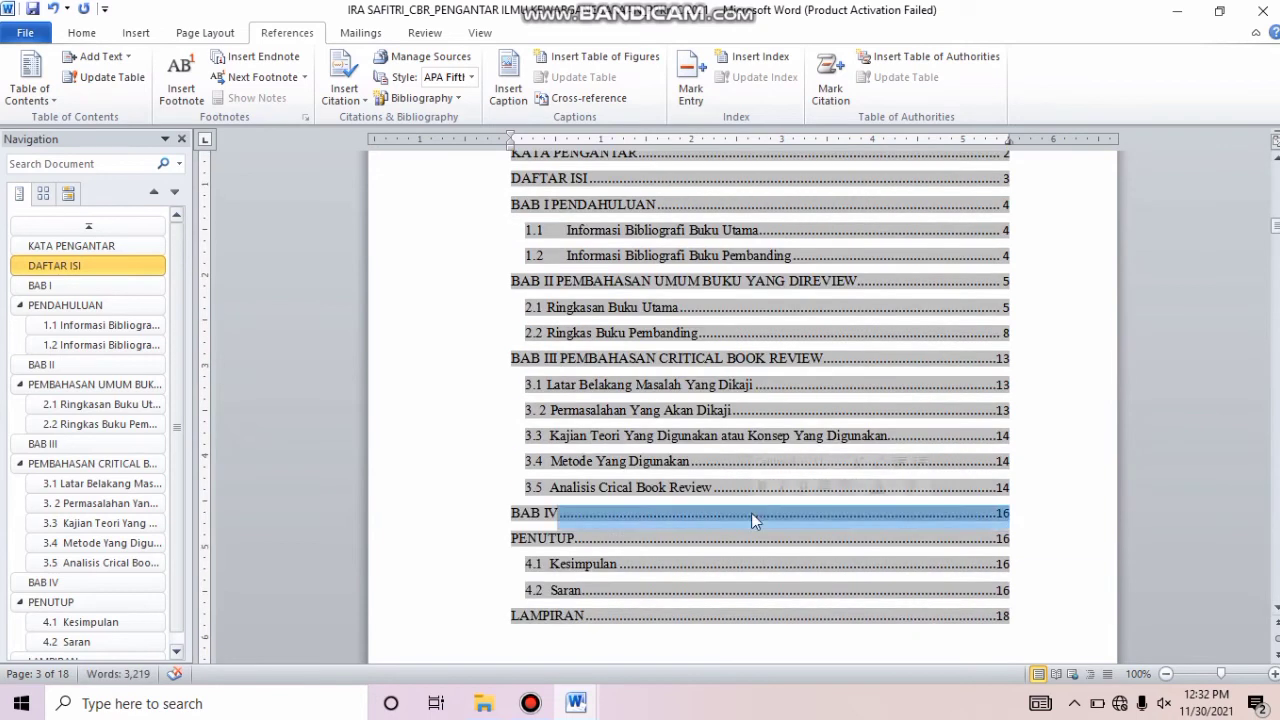
key("Delete")
key("Delete")
left_click(537, 634)
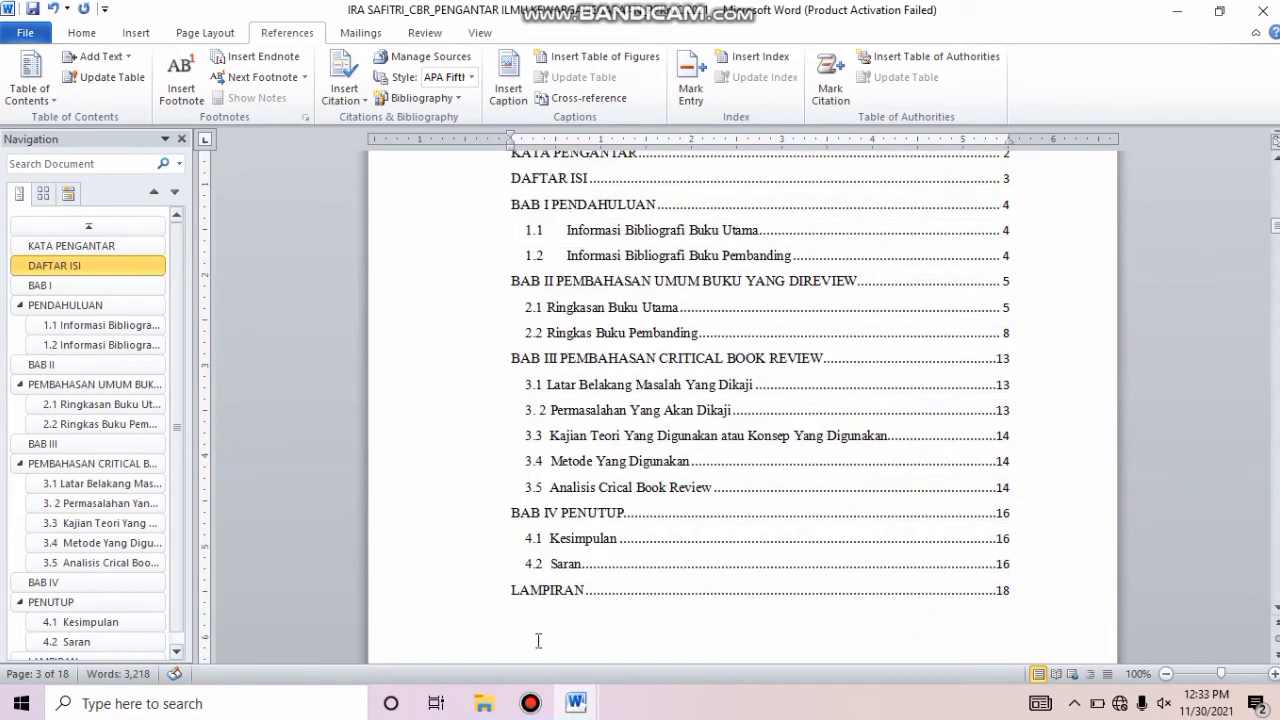
scroll(811, 549, "up", 1)
scroll(742, 400, "up", 2)
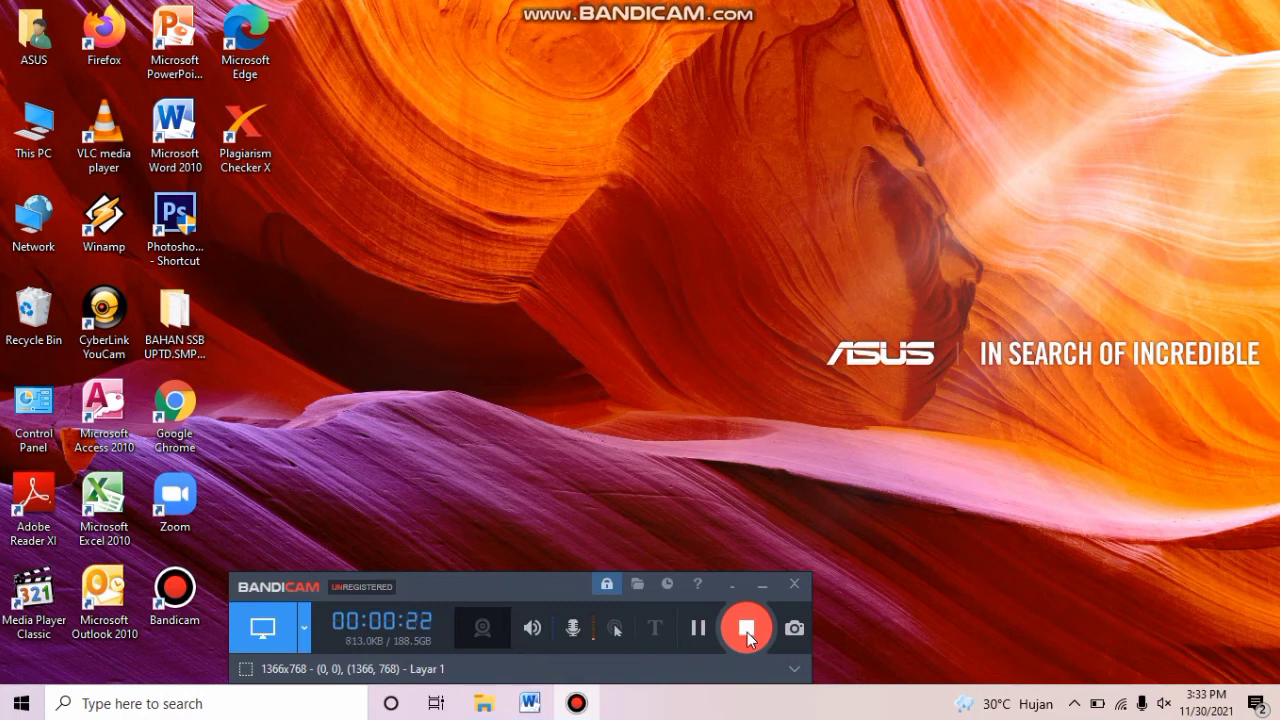
Switch to Plagiarism Checker X and load the document "cbr ppd" from drive D: for an online plagiarism check.
left_click(253, 126)
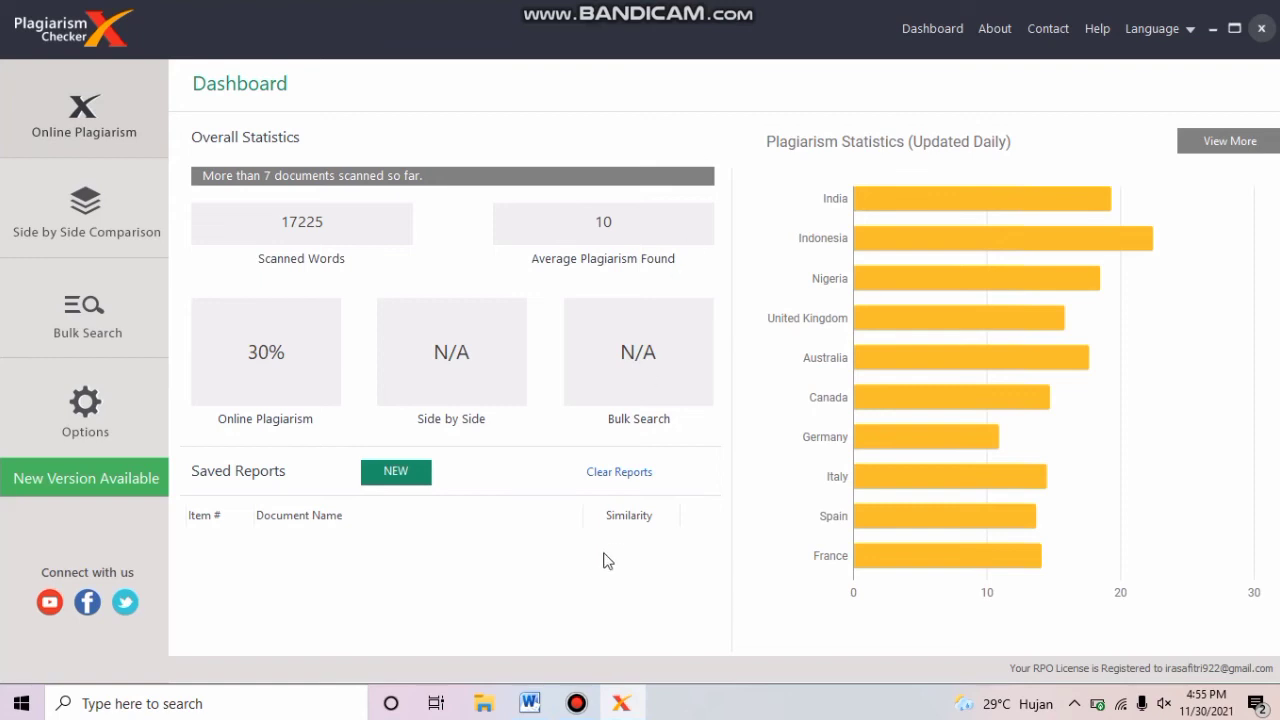
left_click(576, 703)
left_click(83, 96)
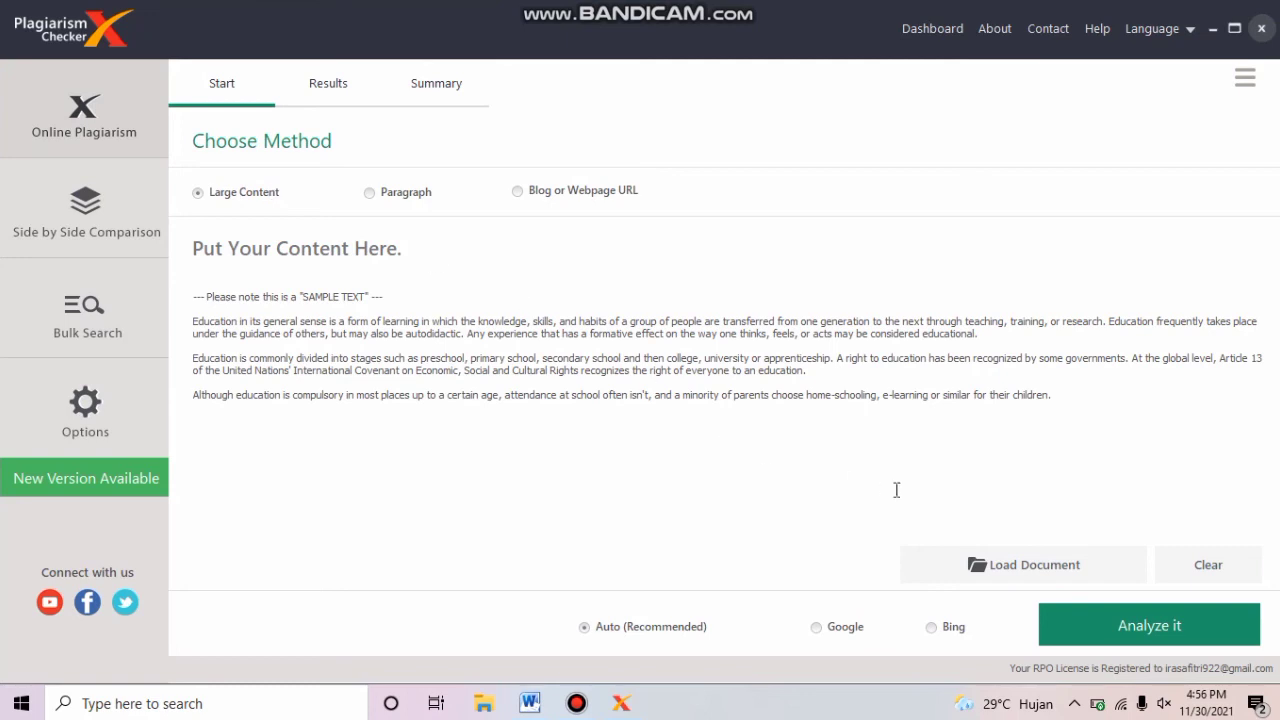
left_click(1043, 573)
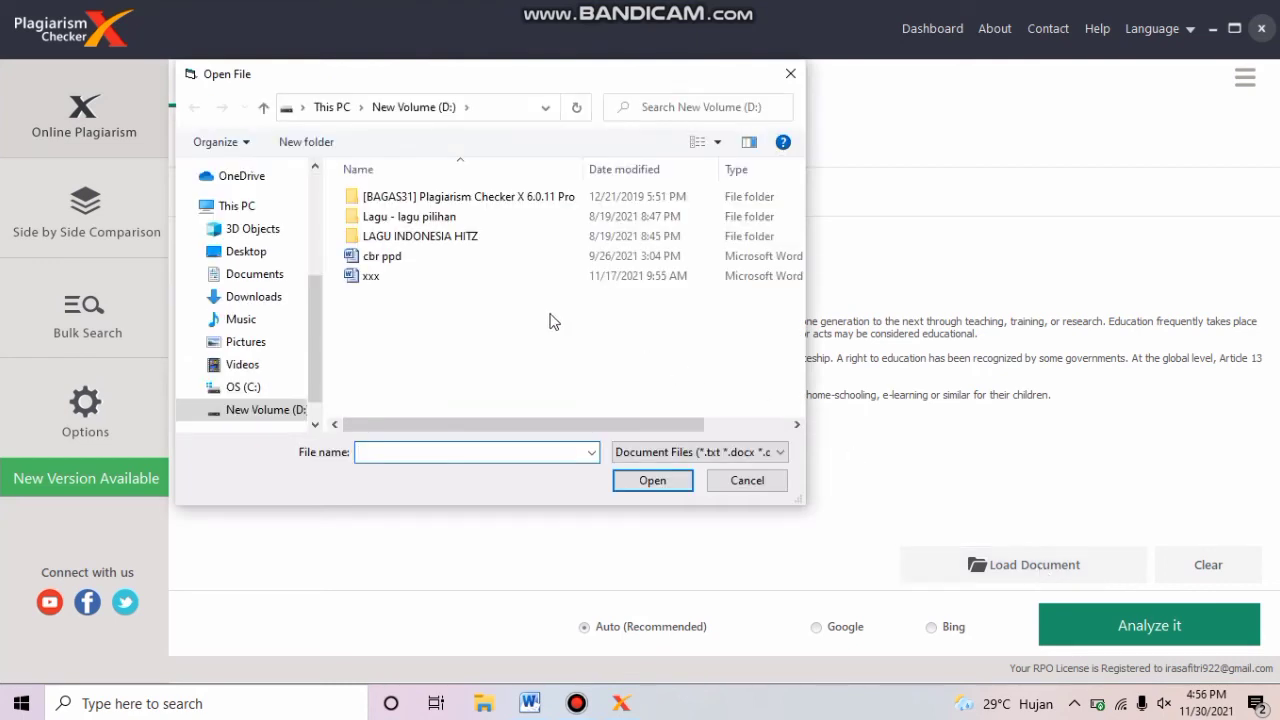
double_click(415, 258)
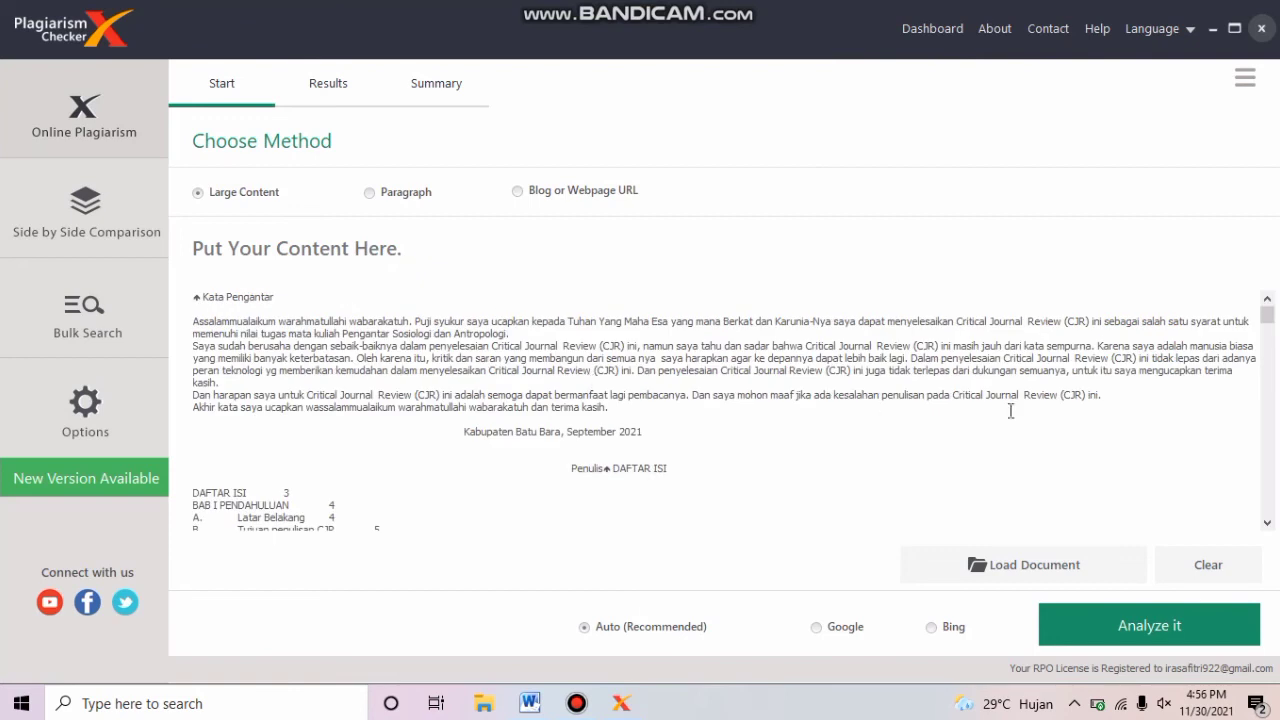
Look through the loaded text and start the plagiarism analysis with the Auto (Recommended) search engine.
scroll(1268, 404, "down", 5)
scroll(1268, 404, "down", 10)
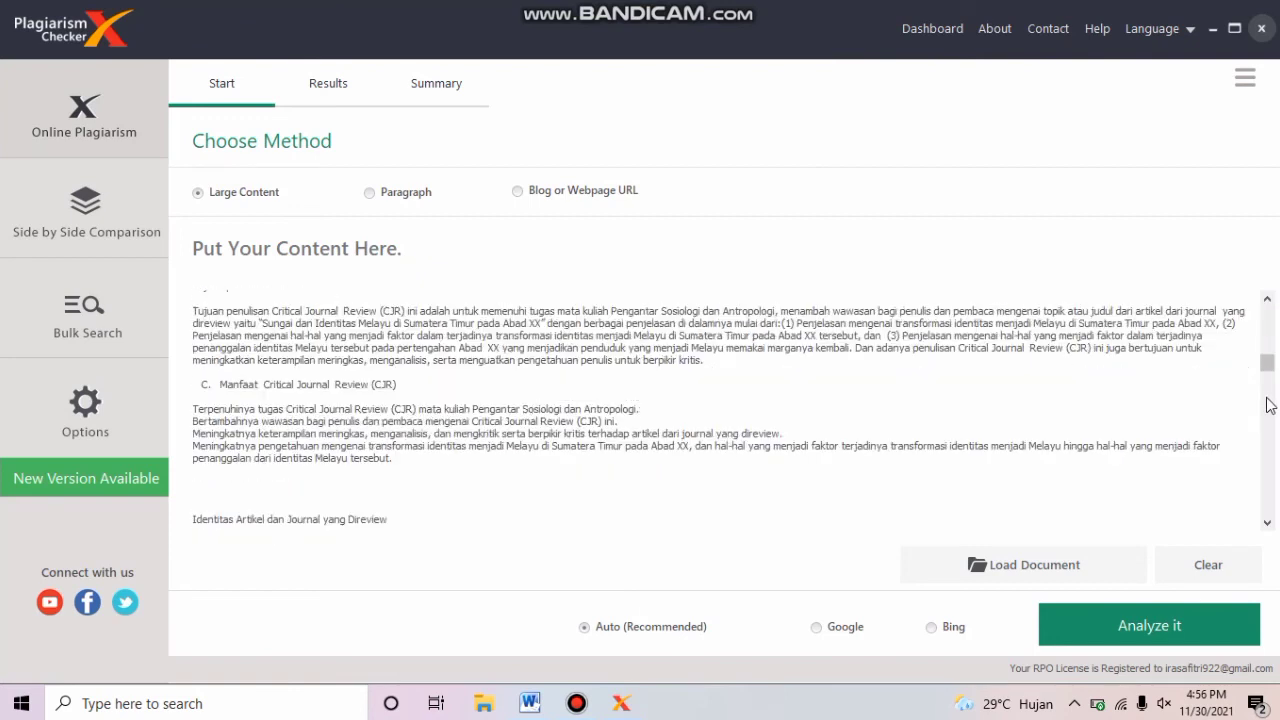
scroll(1271, 427, "down", 3)
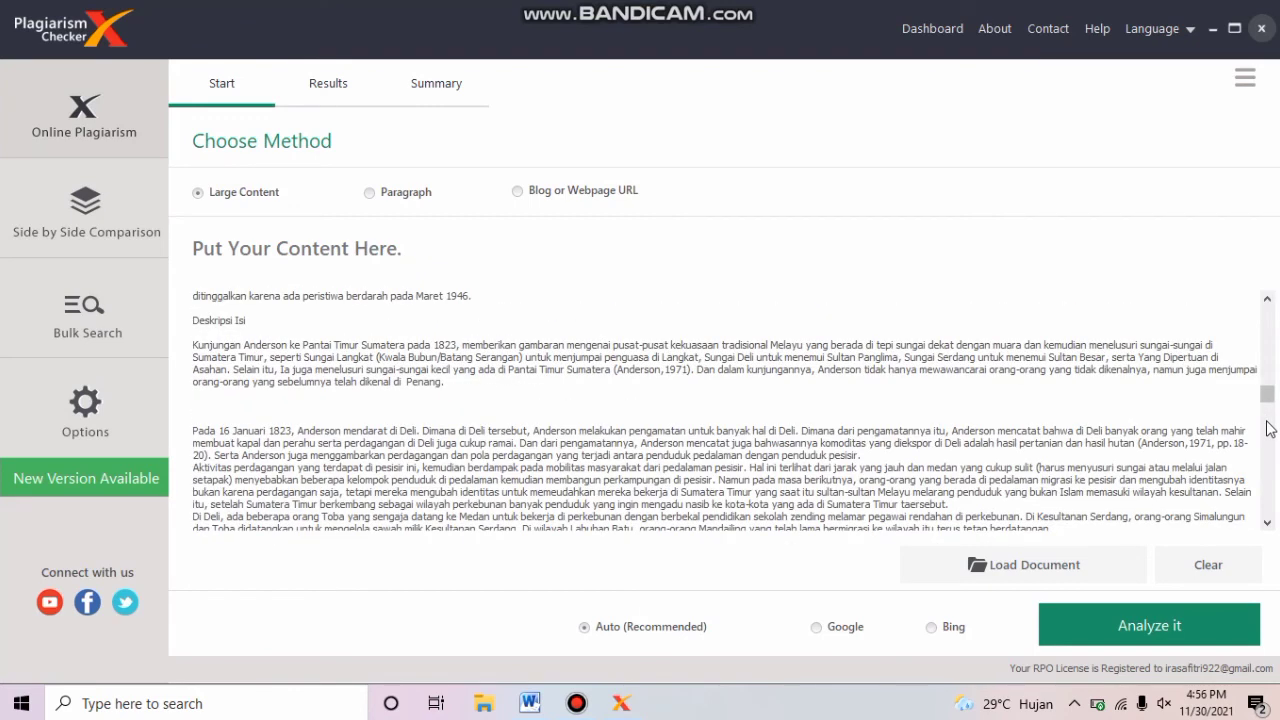
scroll(1268, 427, "down", 3)
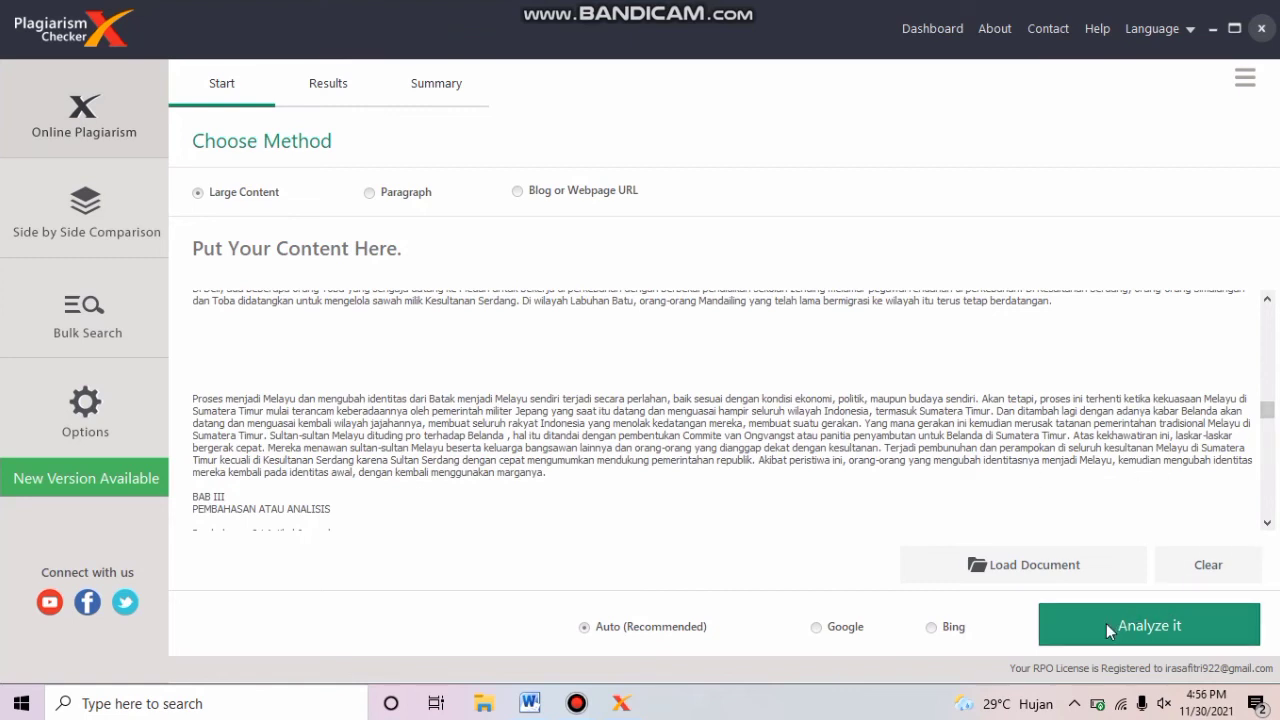
left_click(1150, 625)
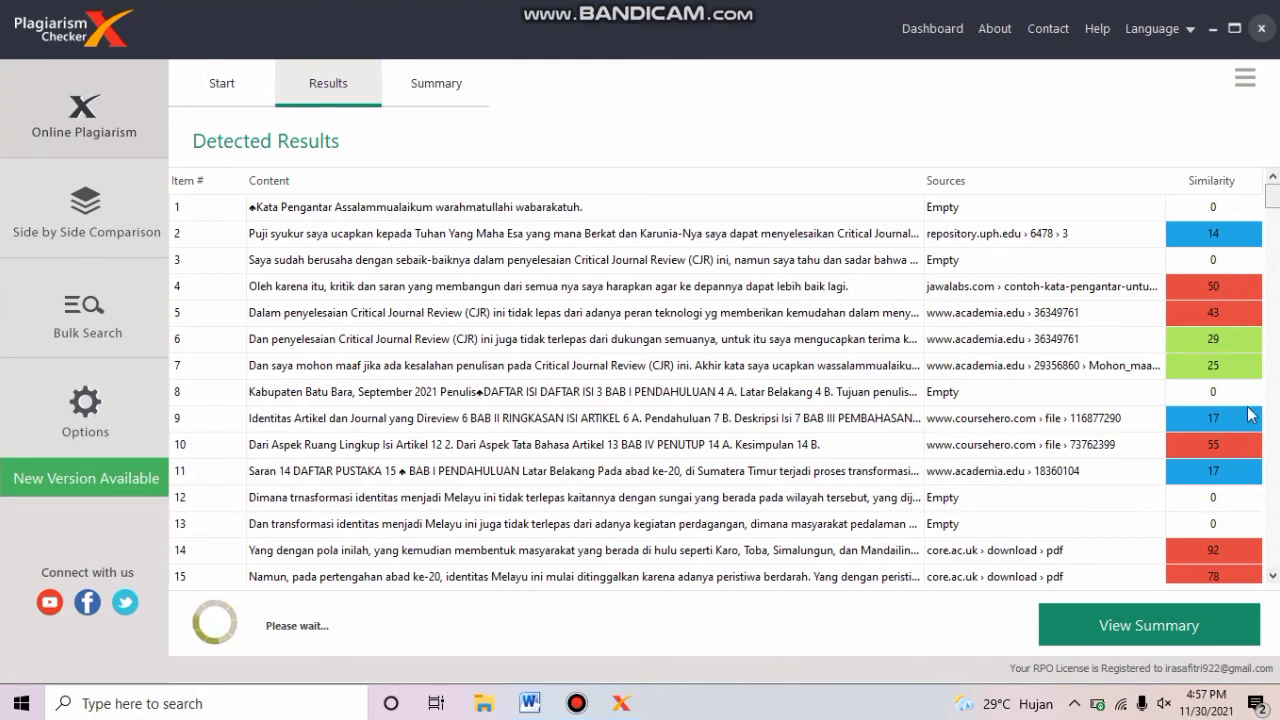
Examine the detected results sentence by sentence, comparing their sources and similarity scores.
scroll(1273, 515, "down", 2)
scroll(1273, 515, "down", 2)
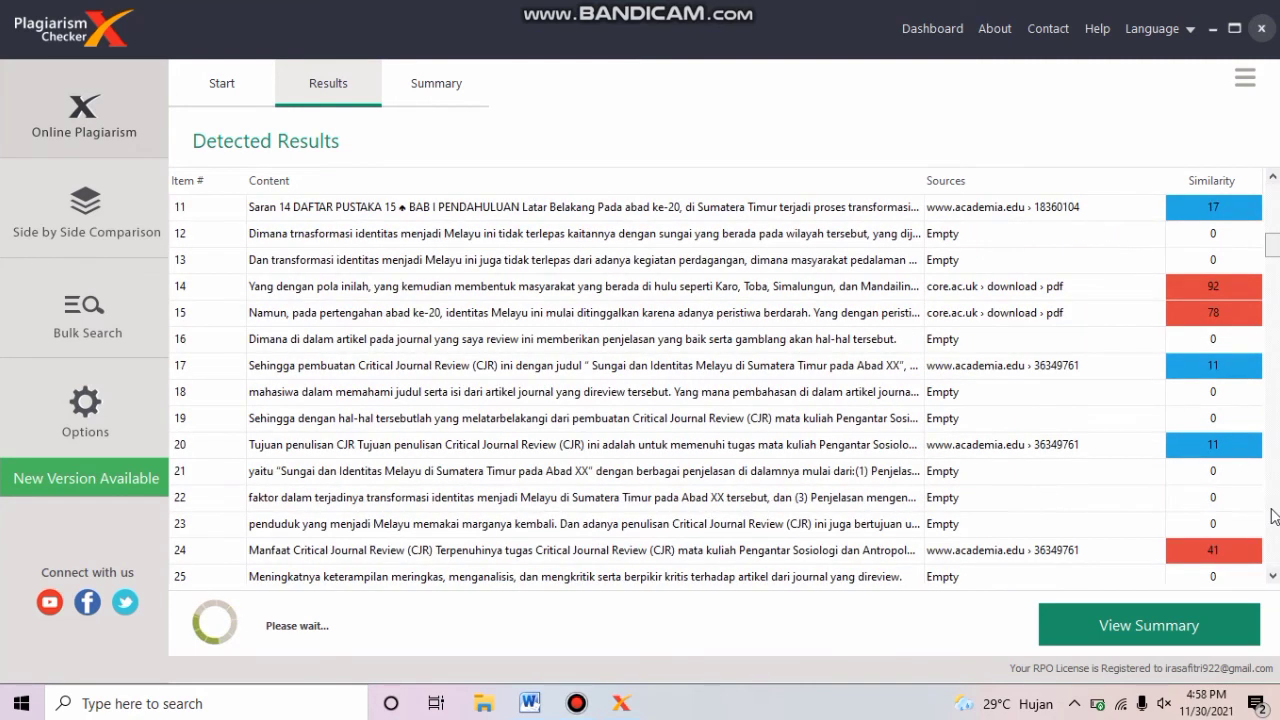
scroll(1275, 515, "down", 2)
scroll(1275, 515, "down", 2)
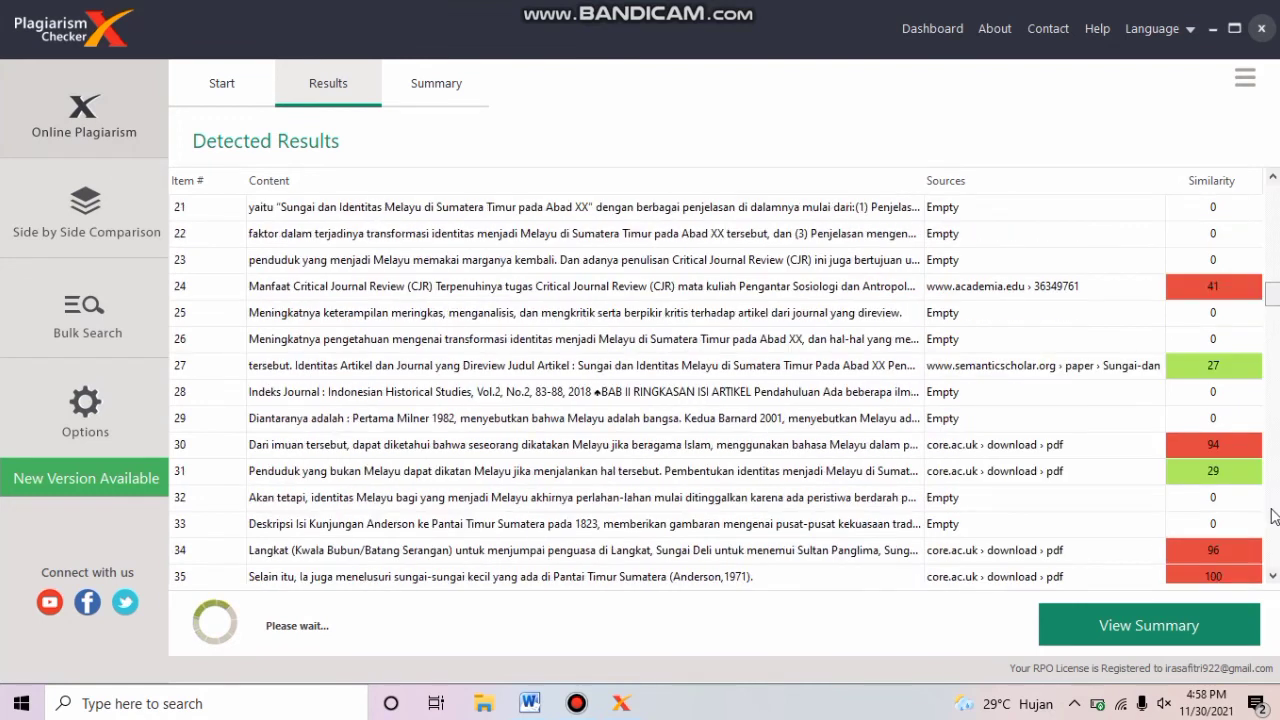
scroll(1275, 515, "down", 2)
scroll(1275, 515, "down", 2)
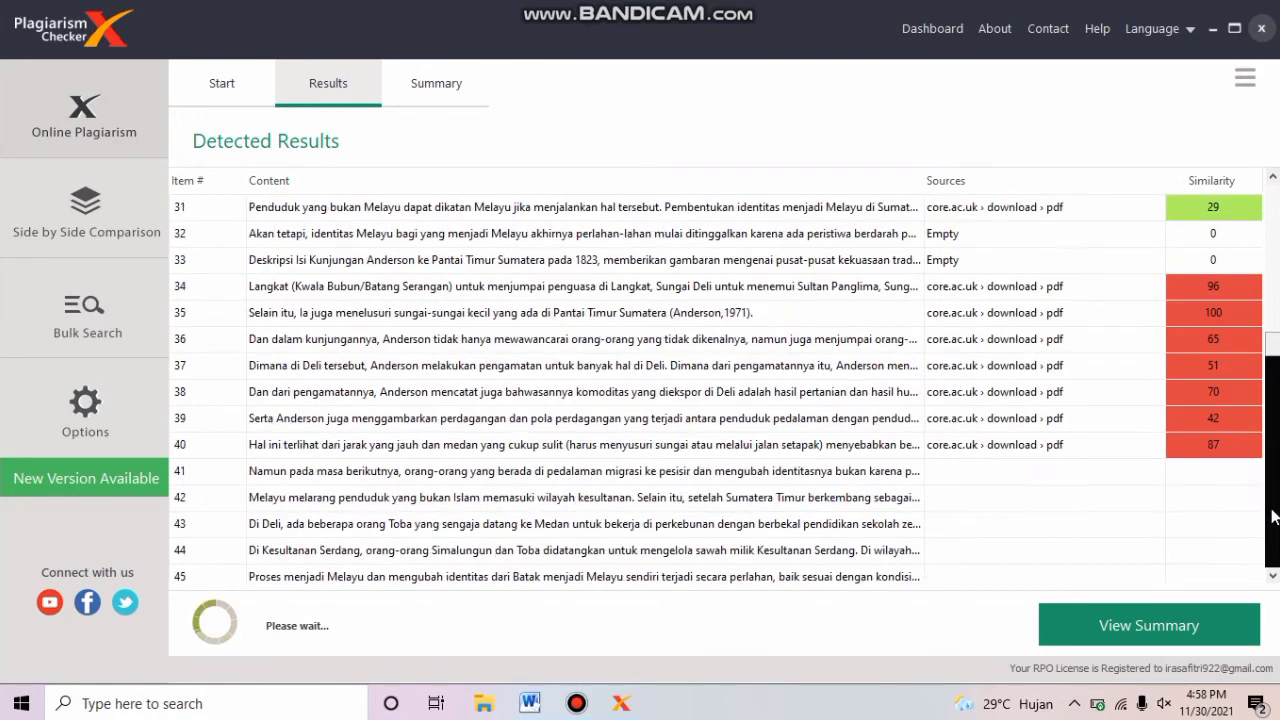
scroll(1275, 515, "down", 2)
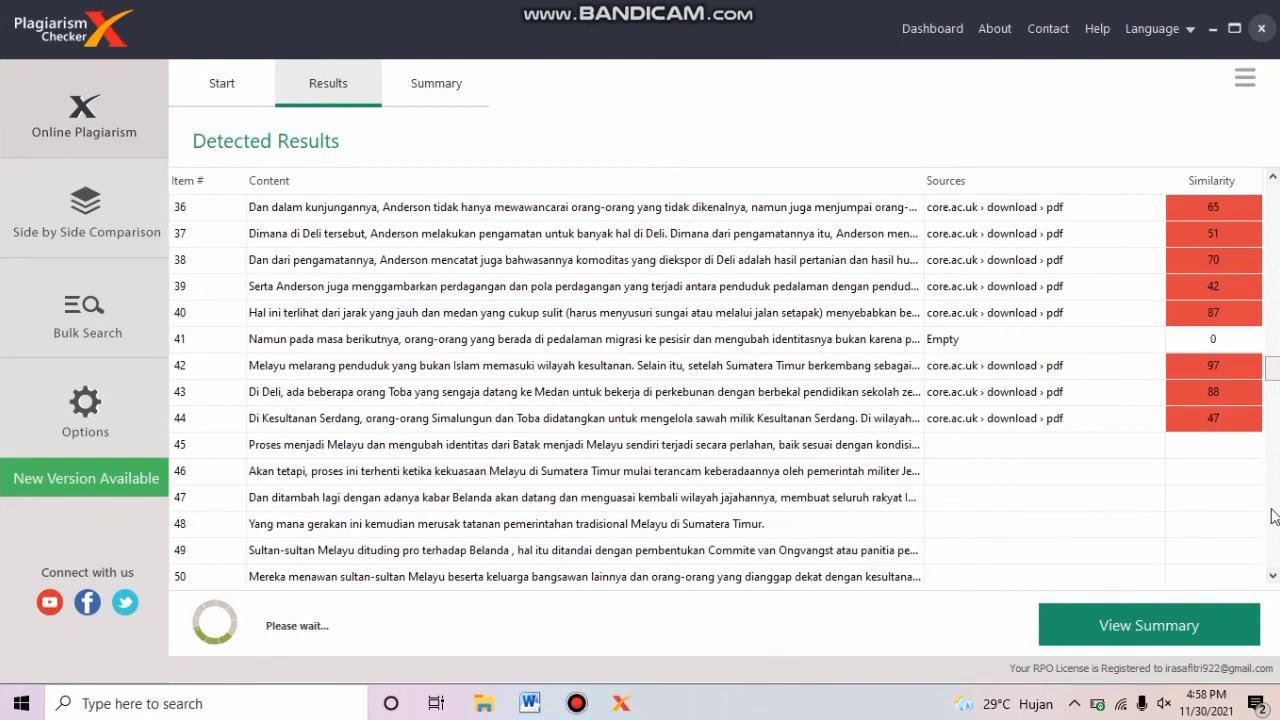
scroll(1275, 515, "down", 2)
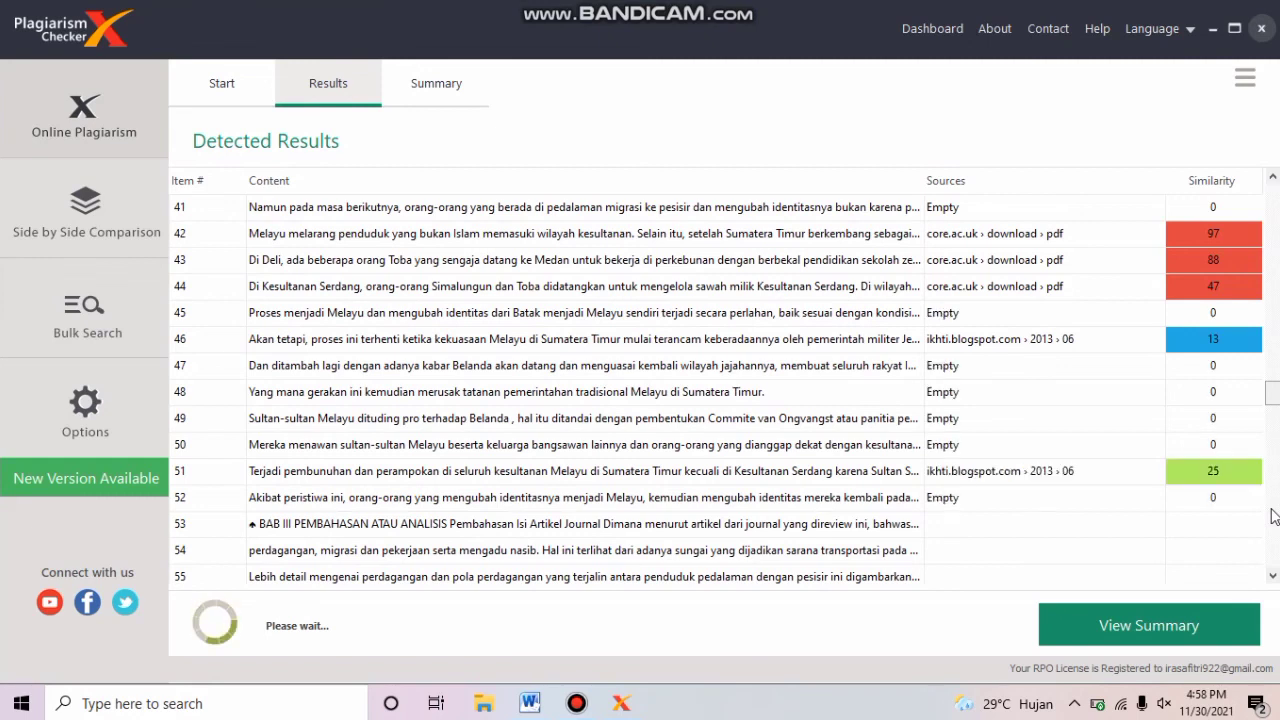
scroll(1275, 515, "down", 2)
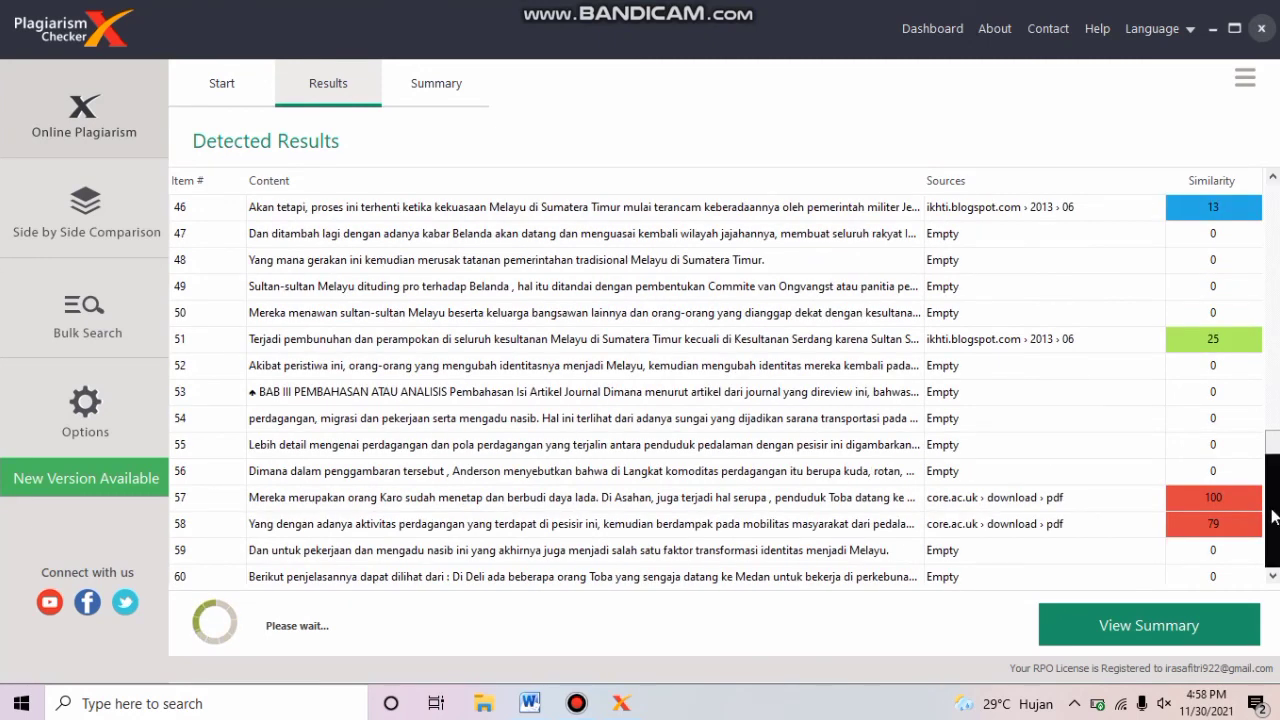
scroll(1275, 515, "down", 4)
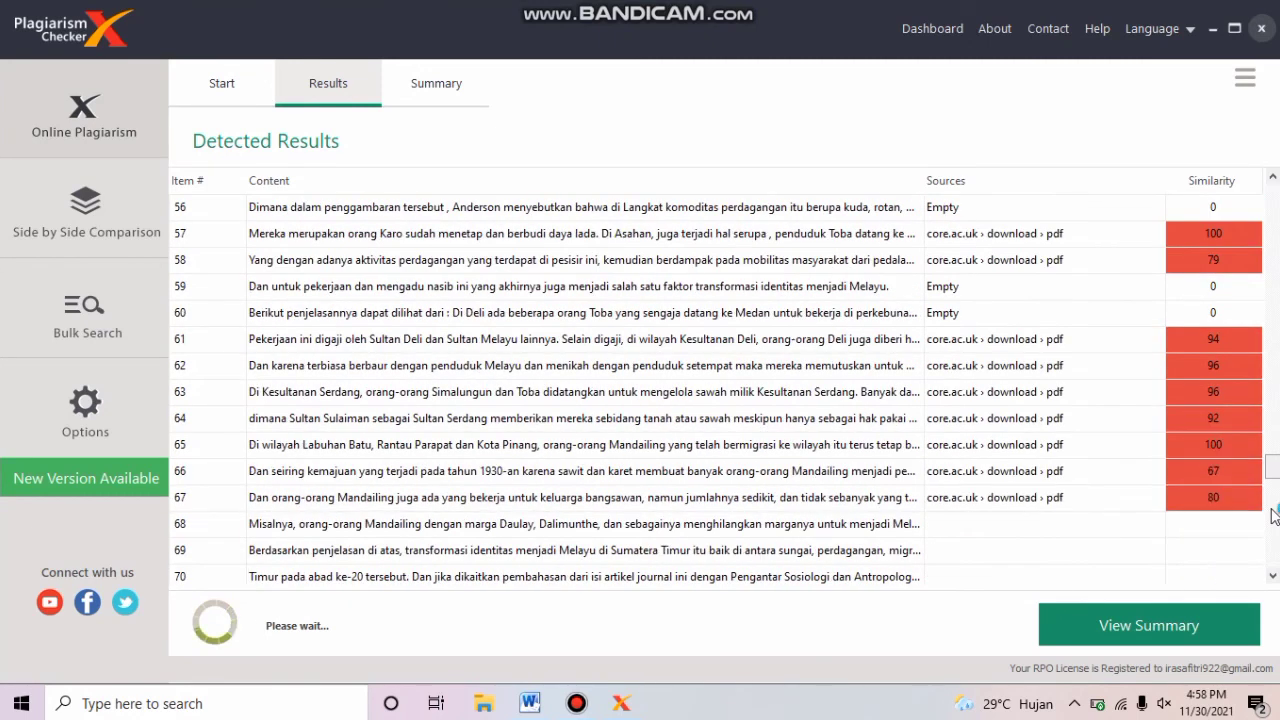
scroll(1275, 515, "down", 2)
scroll(1275, 540, "down", 2)
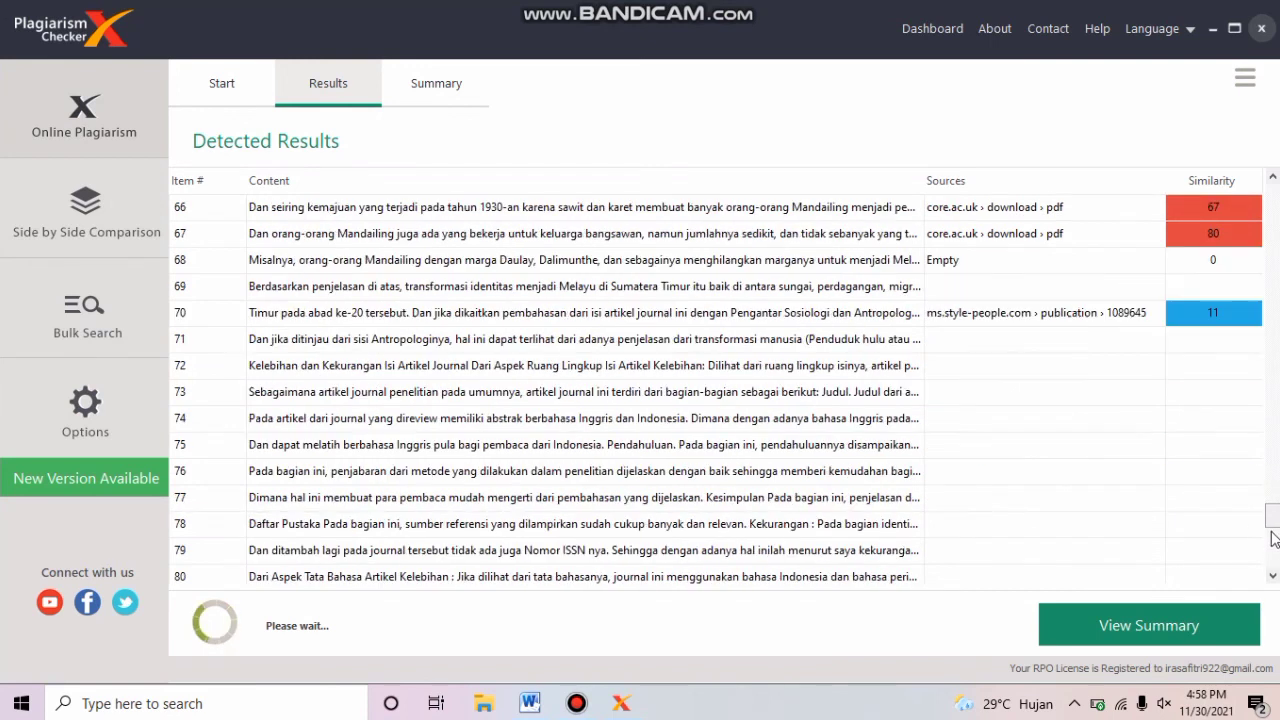
scroll(1275, 540, "down", 3)
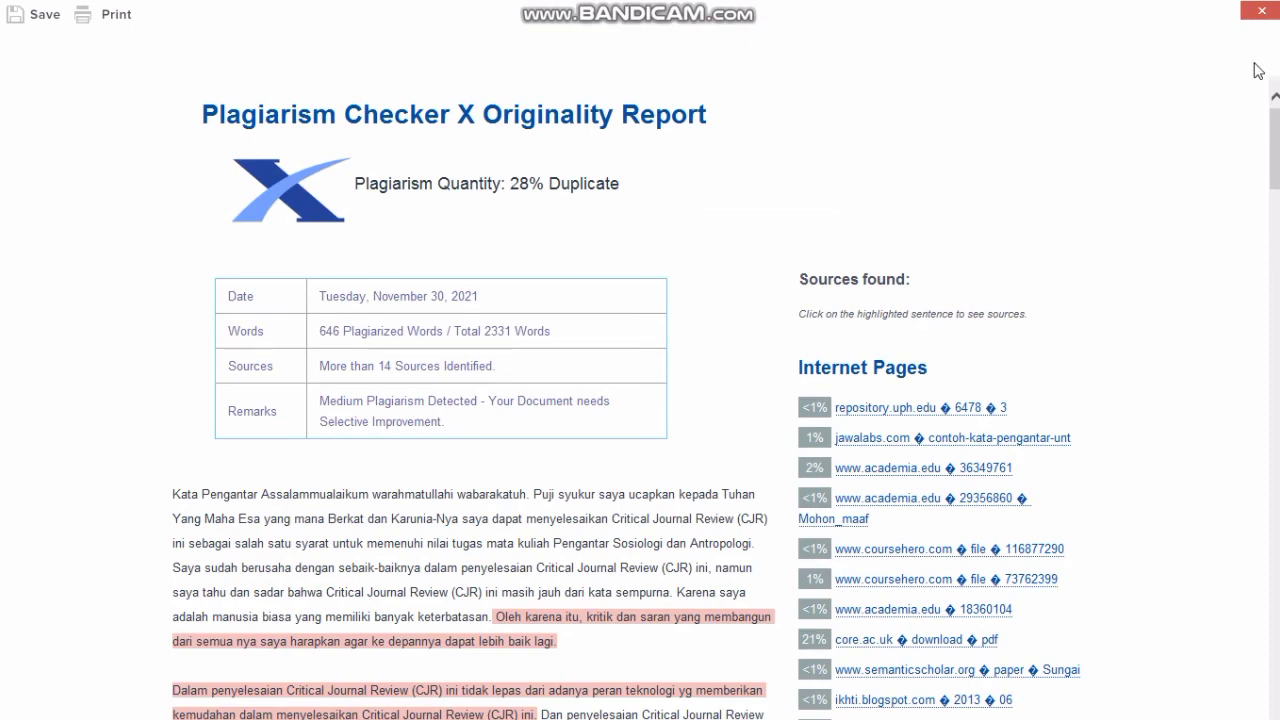
Close the originality report and examine the summary report's chart and details table.
left_click(1261, 11)
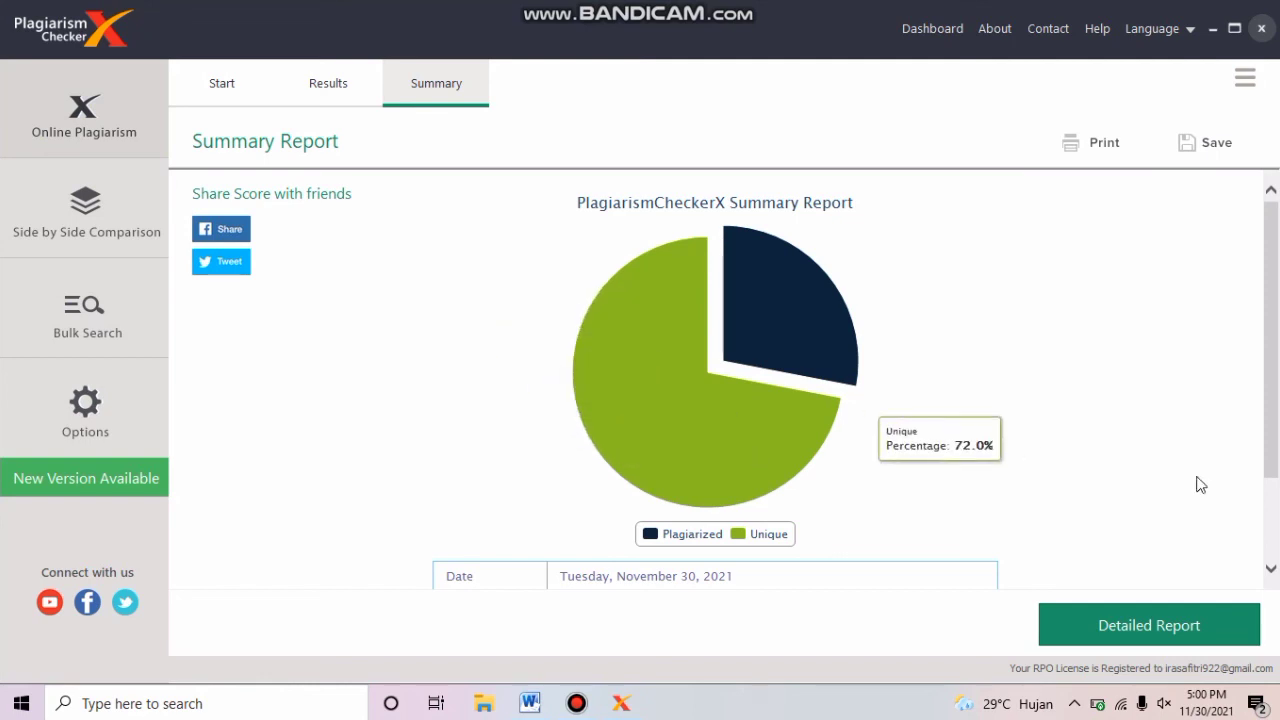
scroll(1268, 556, "down", 2)
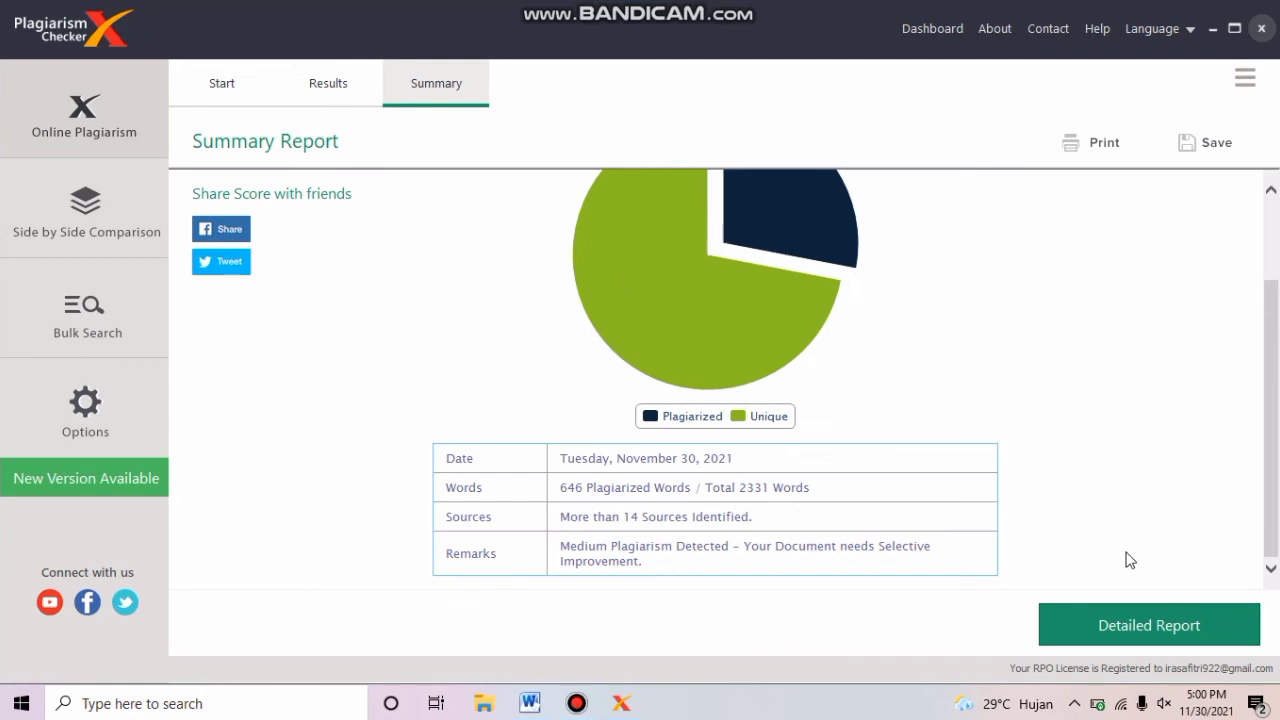
Open the detailed originality report and examine its plagiarism quantity, listed internet sources and highlighted passages through to the end.
left_click(1135, 627)
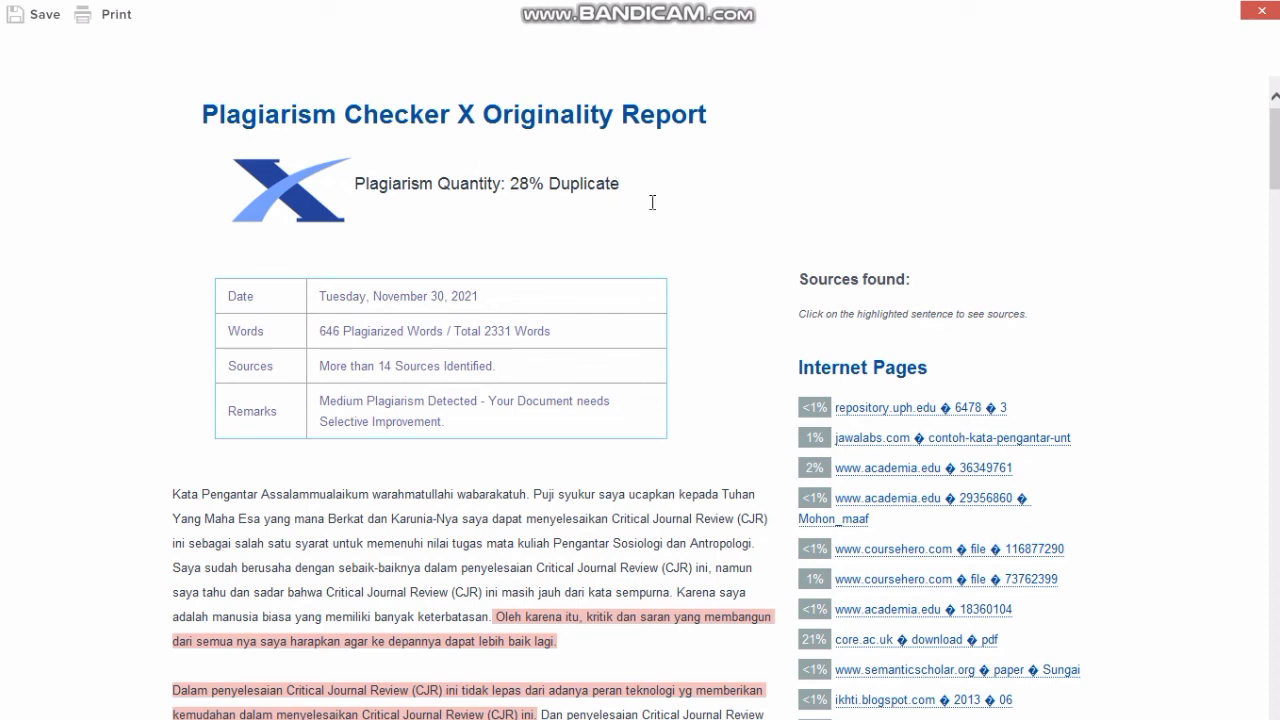
scroll(820, 440, "down", 5)
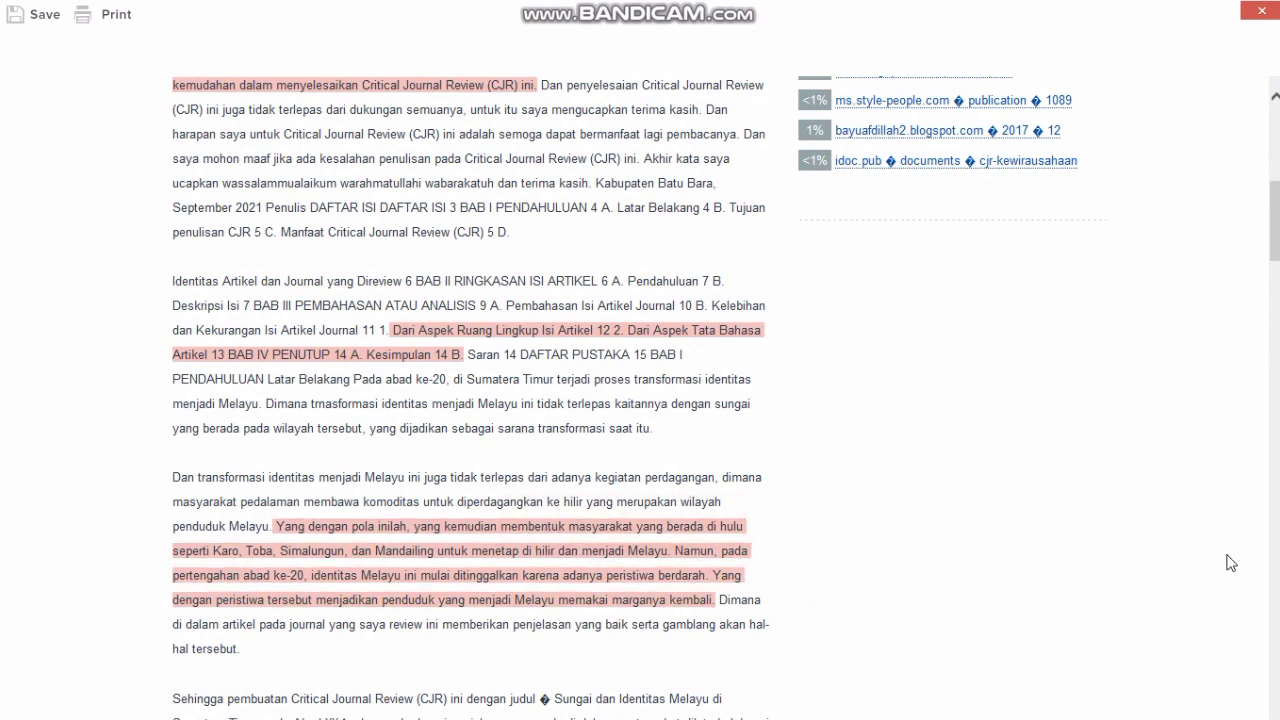
left_click(1276, 590)
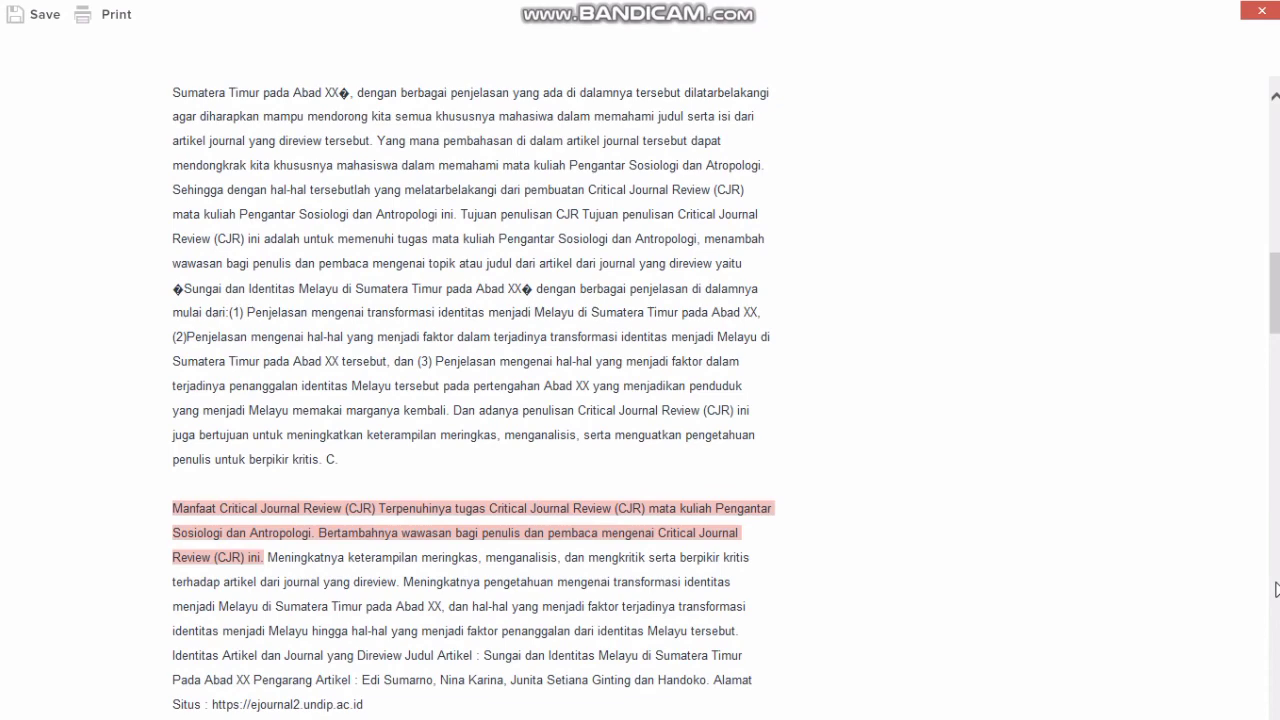
left_click(1276, 590)
left_click(1276, 590)
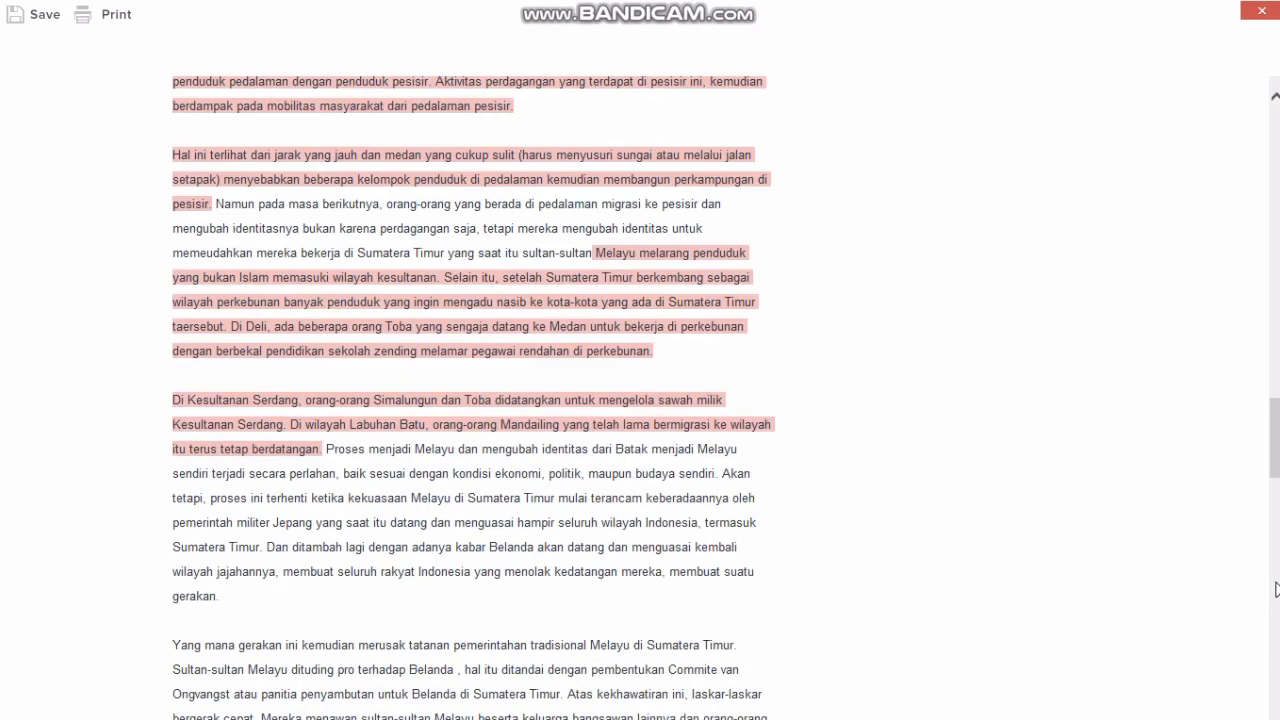
left_click(1276, 590)
left_click(1276, 590)
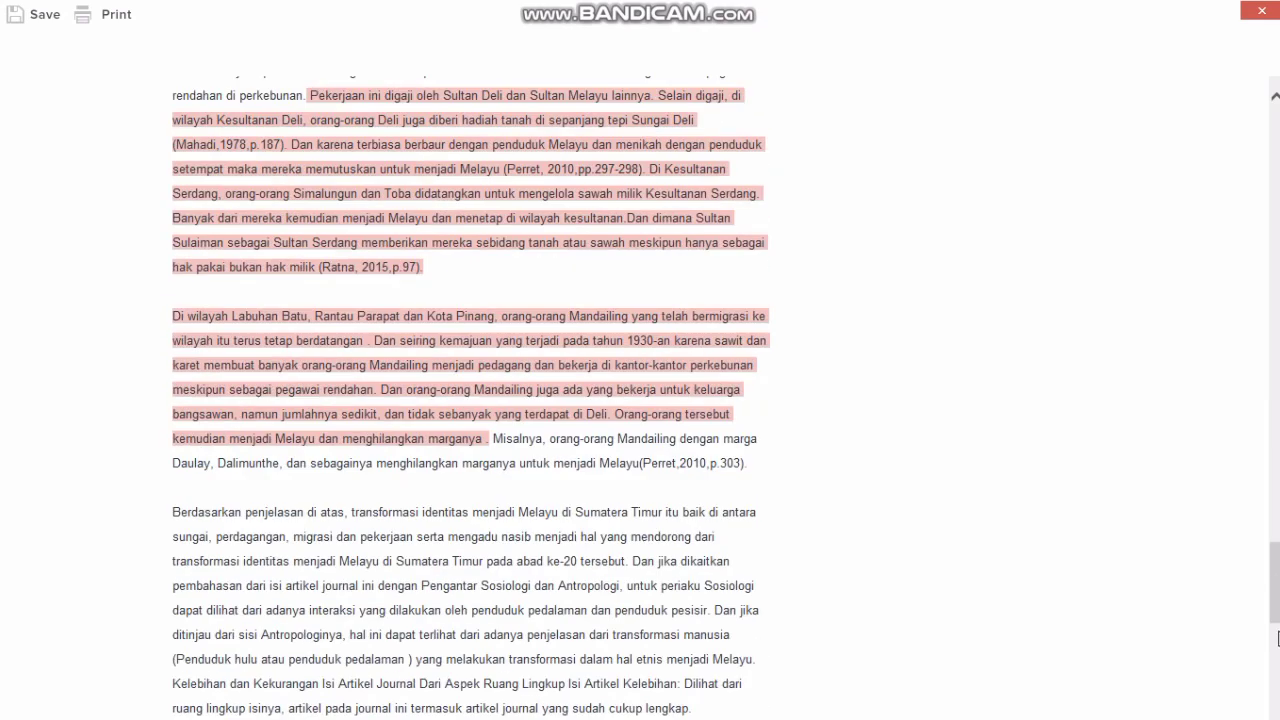
left_click(1277, 617)
left_click(1277, 714)
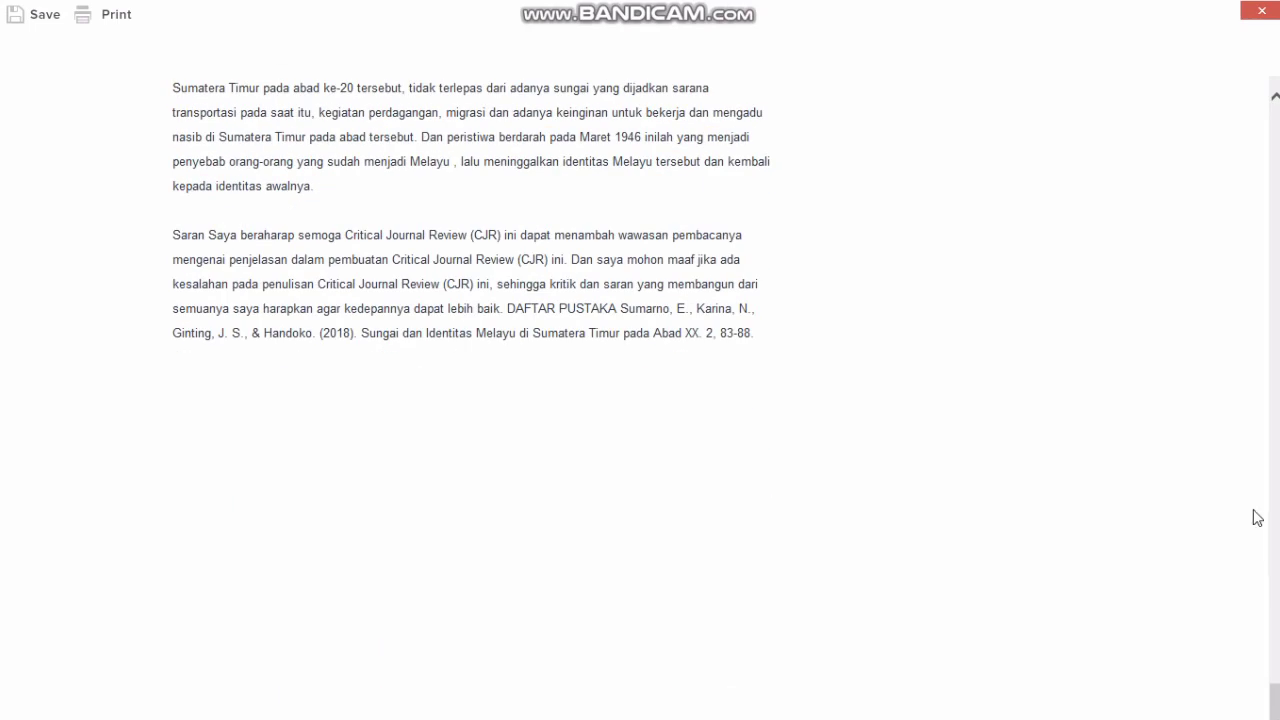
scroll(640, 400, "up", 12)
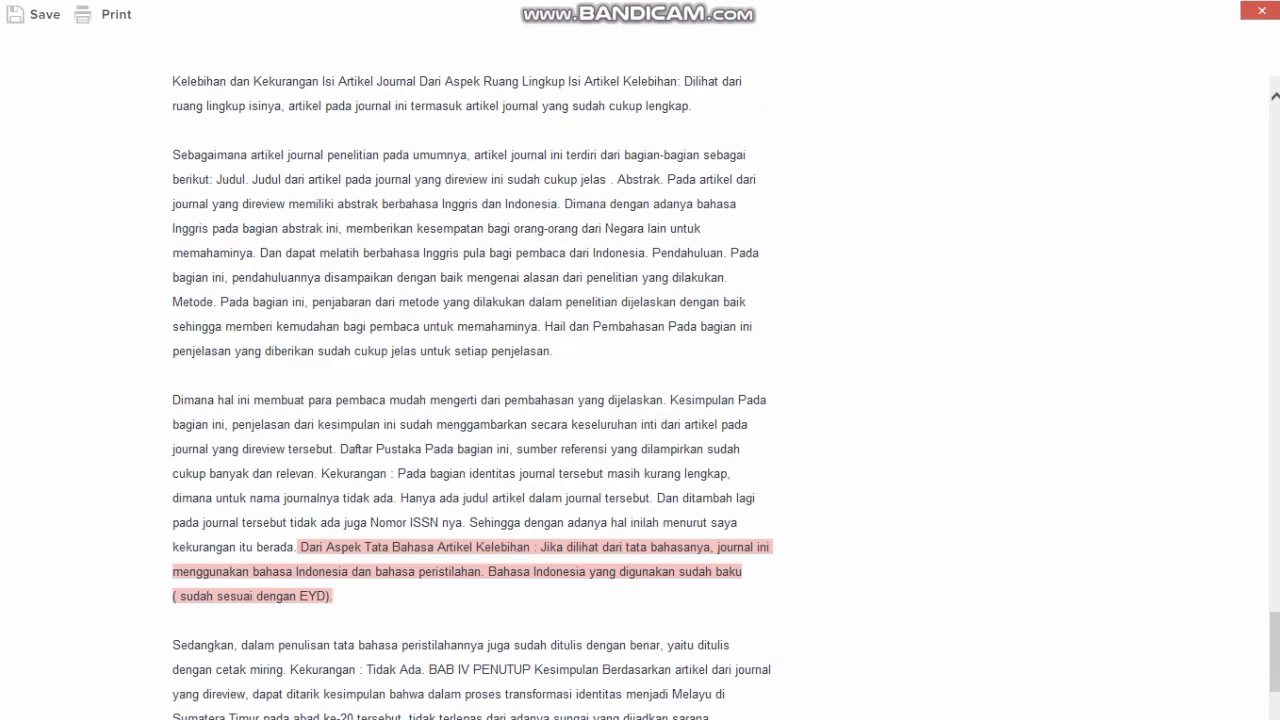
scroll(640, 400, "up", 20)
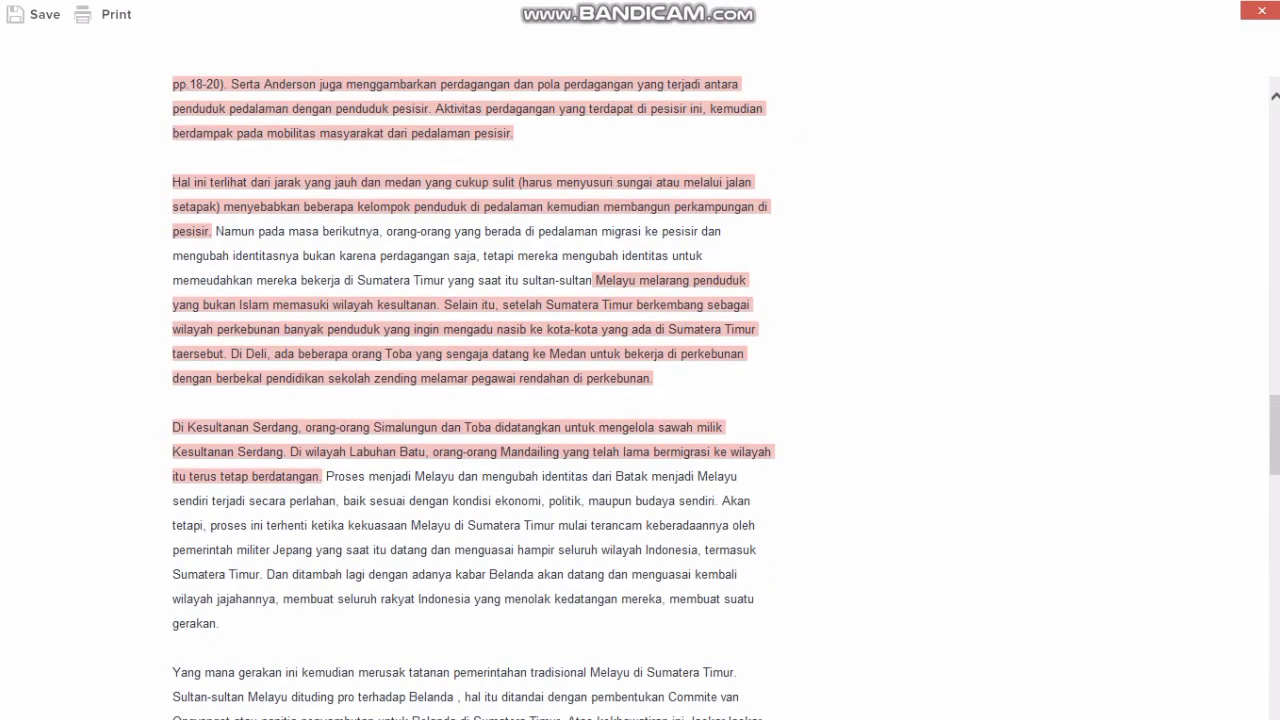
scroll(640, 400, "up", 10)
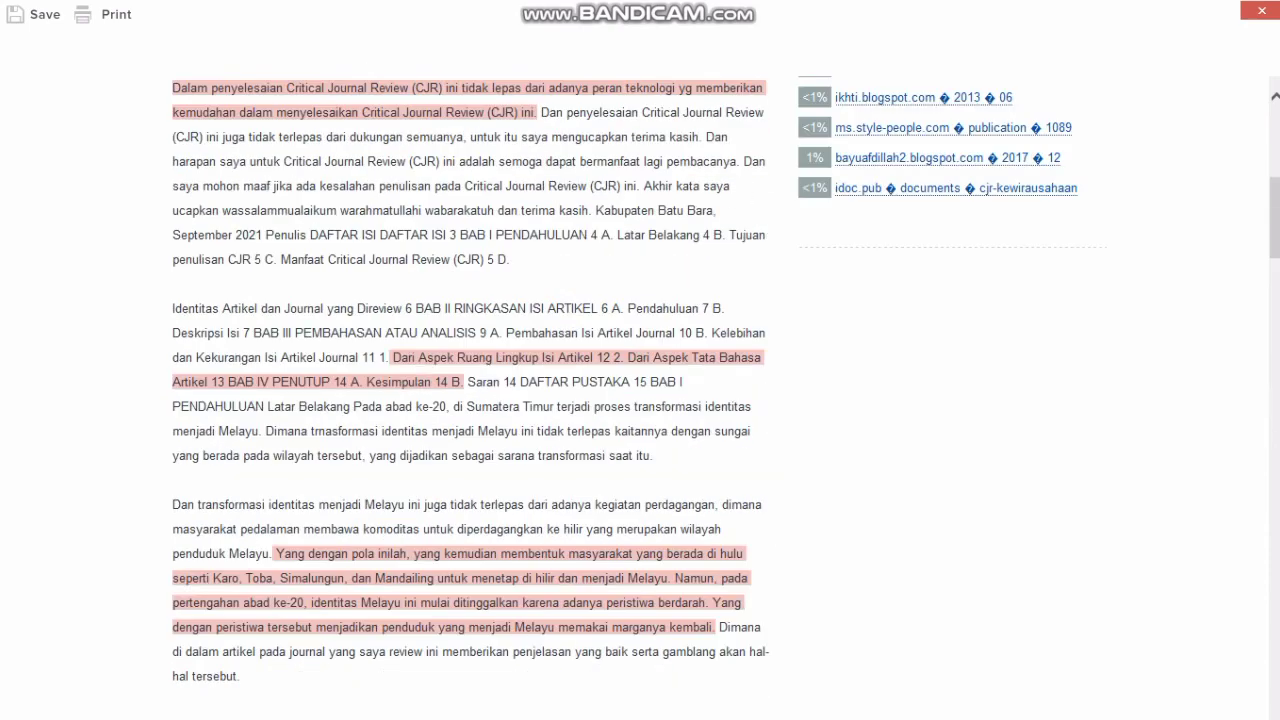
scroll(640, 400, "up", 6)
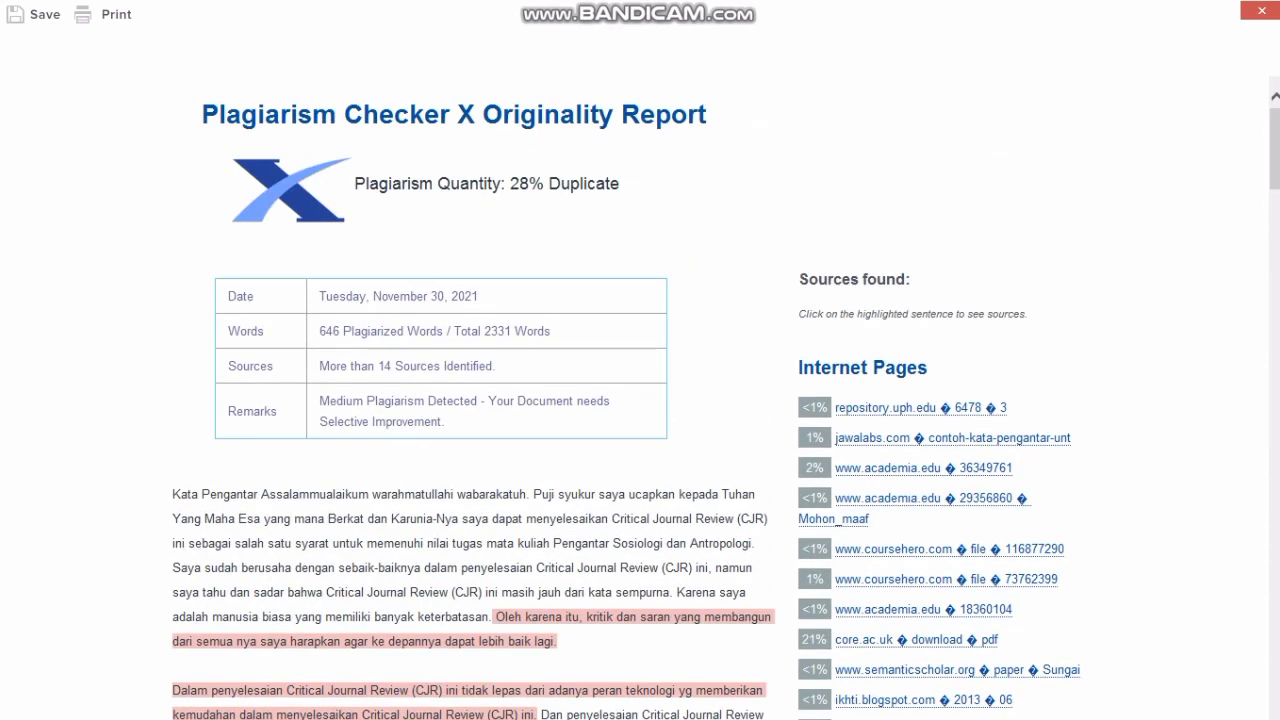